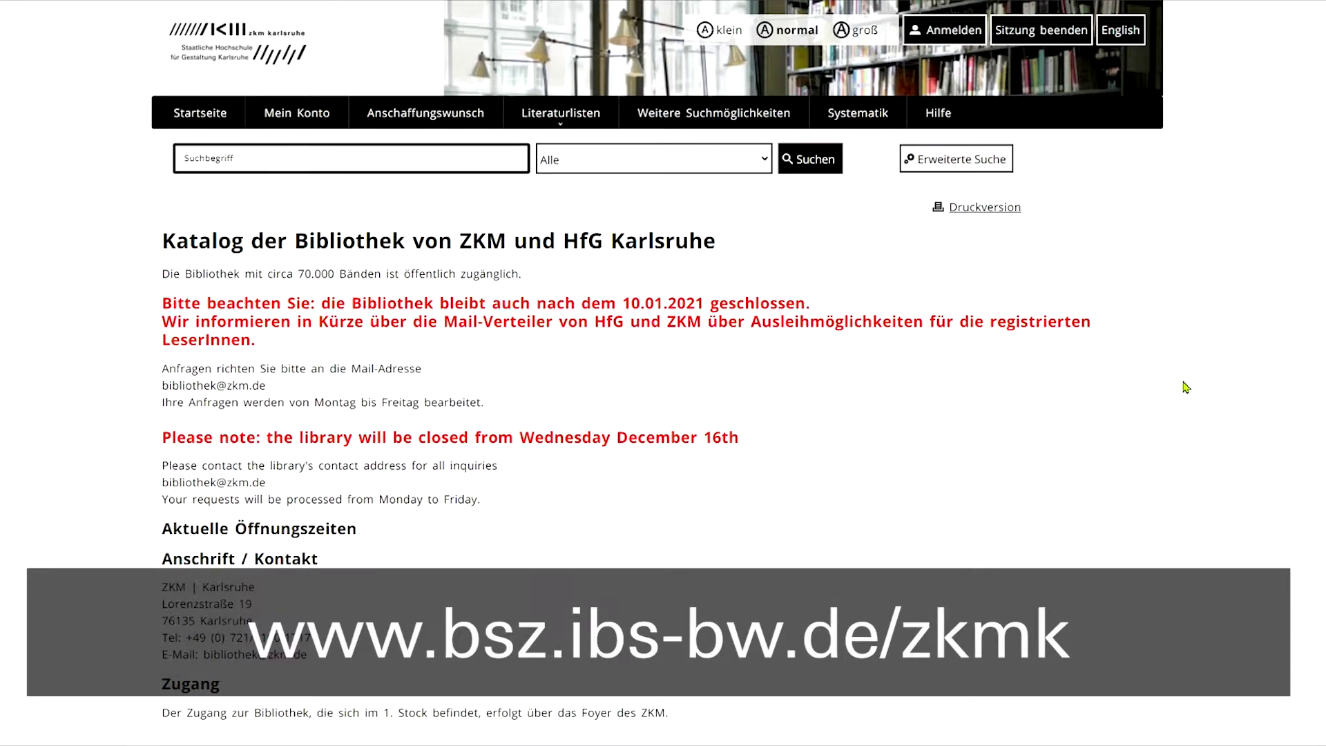
# - Switch the library catalogue to English and run a basic search for "product design" across all fields
pyautogui.click(1186, 387)
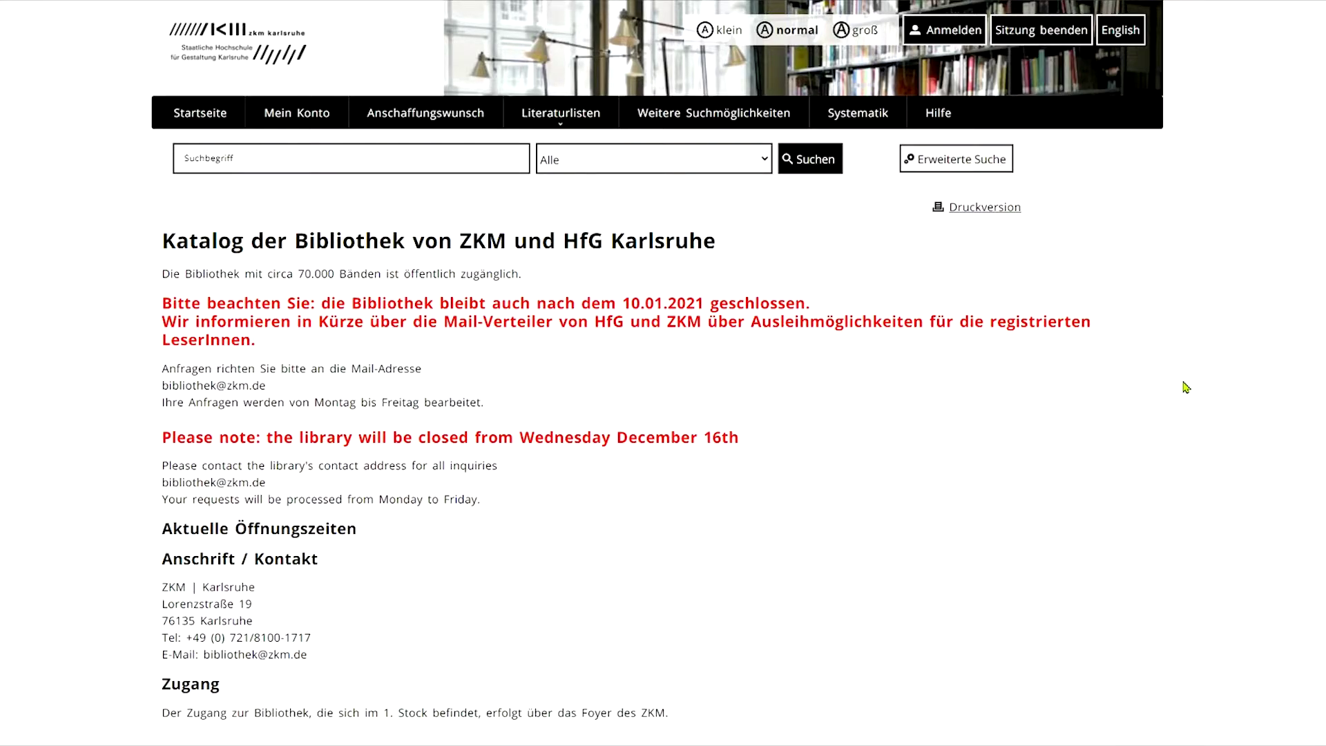
pyautogui.click(1115, 44)
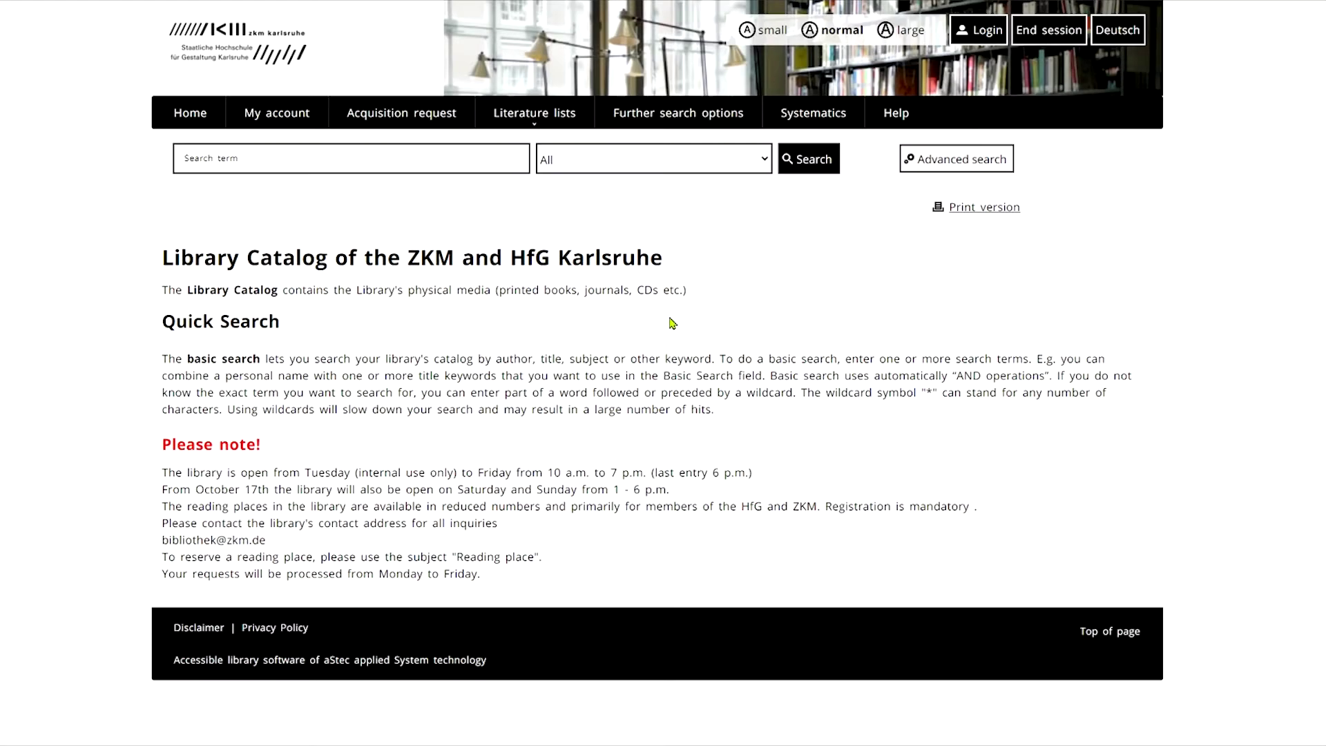
pyautogui.click(506, 157)
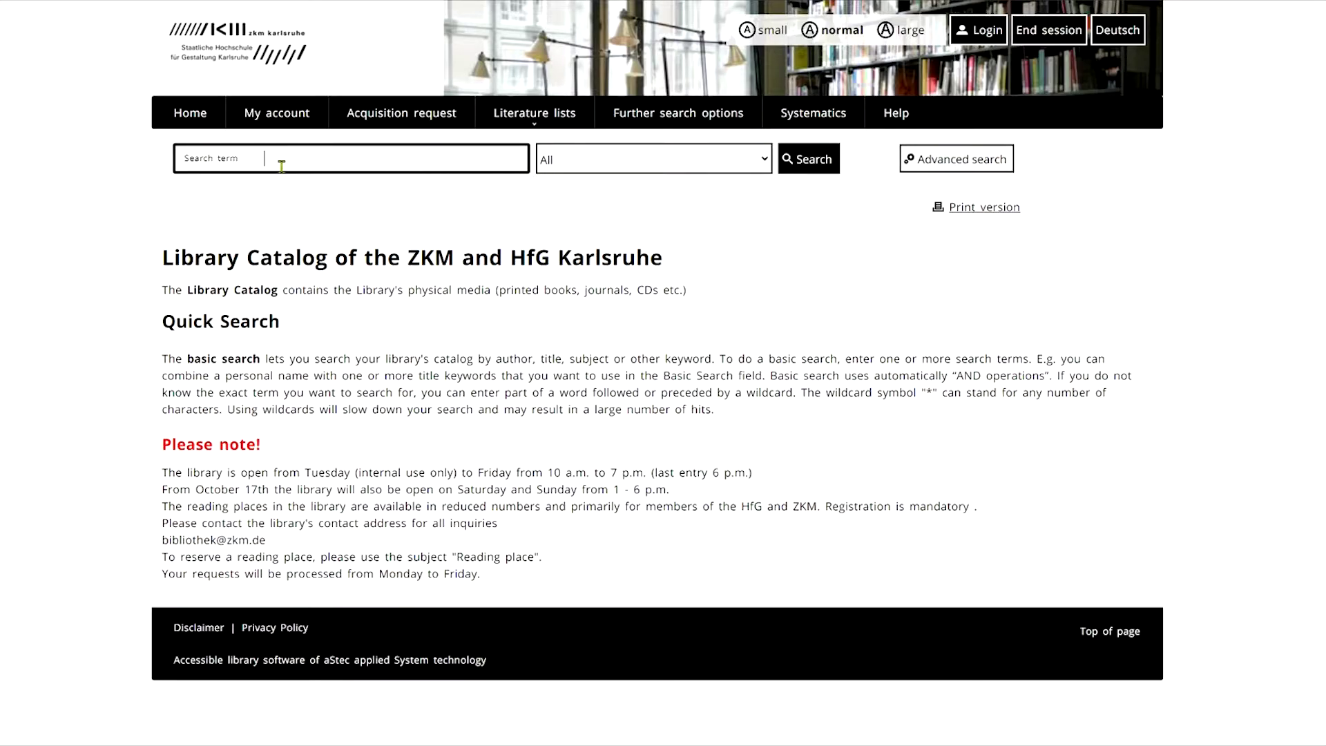
pyautogui.write('product design')
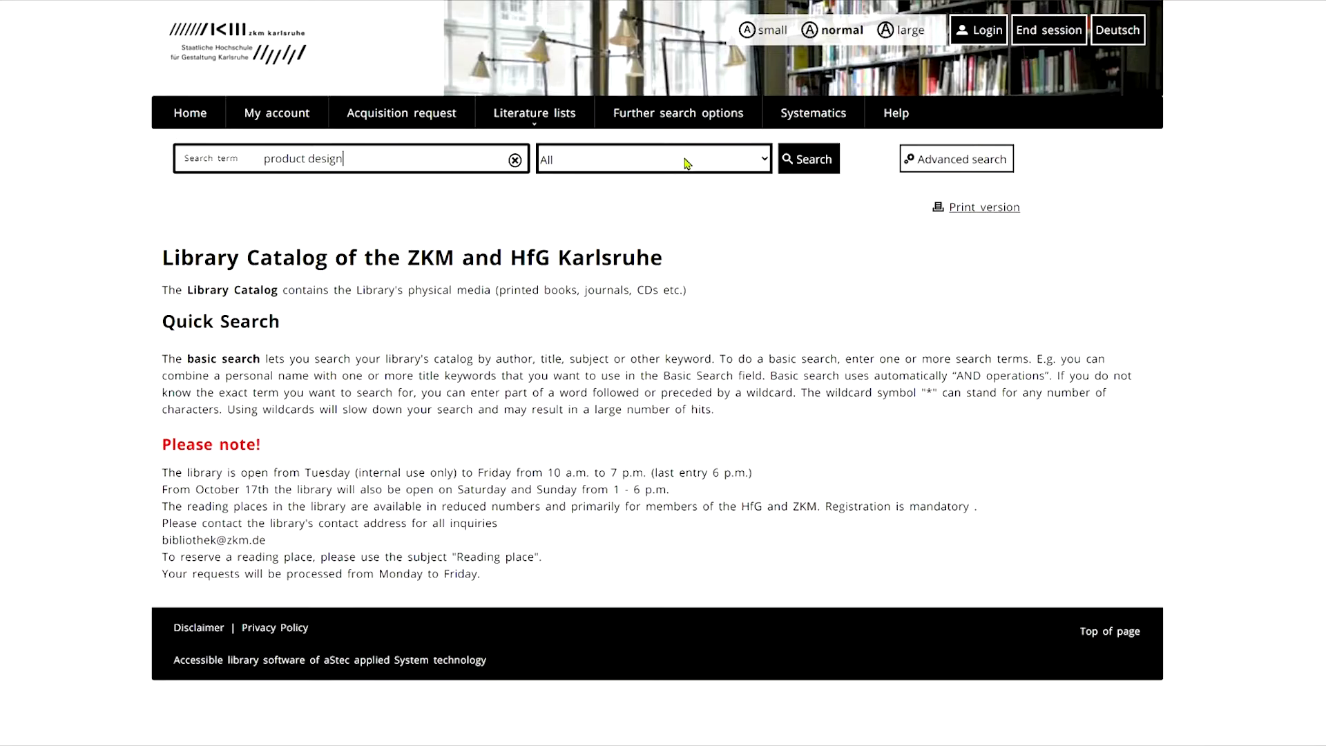
pyautogui.click(832, 169)
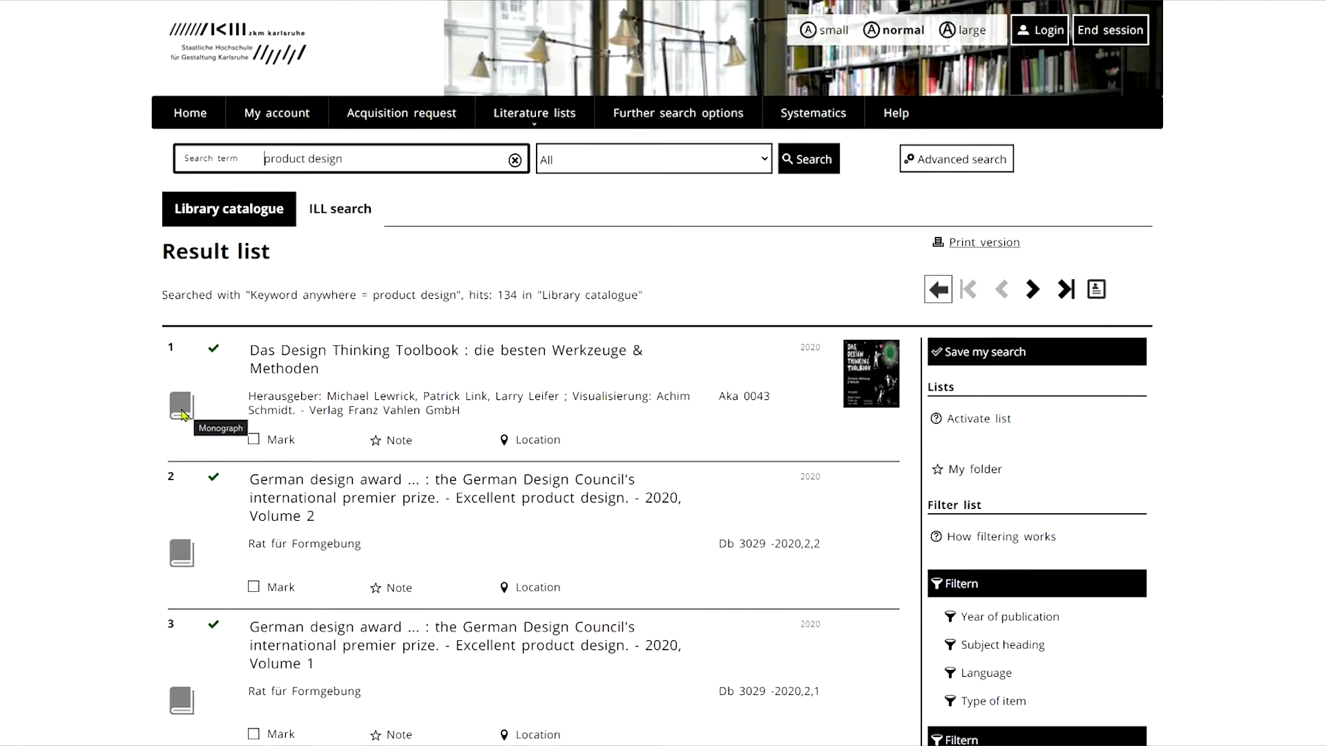
# - Examine the result list for the item types, availability marks, and the list, filter, sort and export options
pyautogui.scroll(-10, 183, 415)
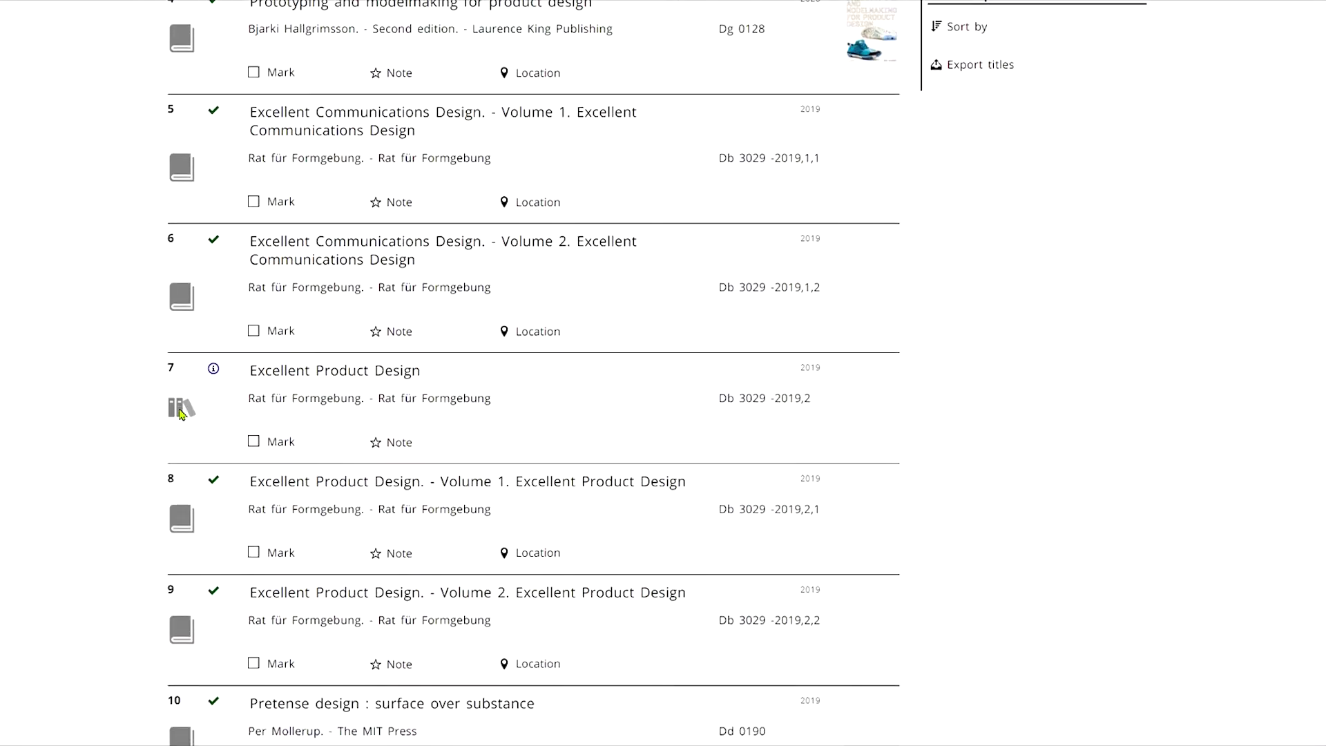
pyautogui.scroll(-12, 183, 415)
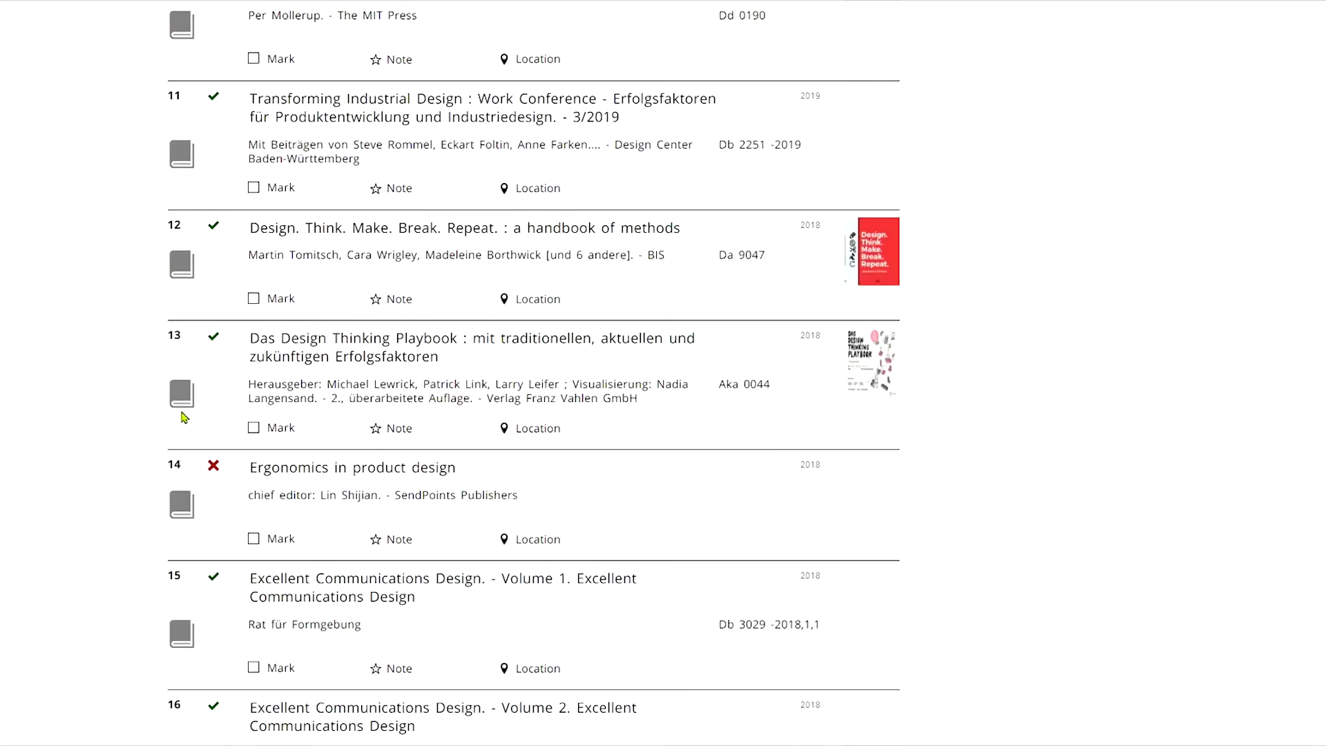
pyautogui.scroll(-9, 183, 417)
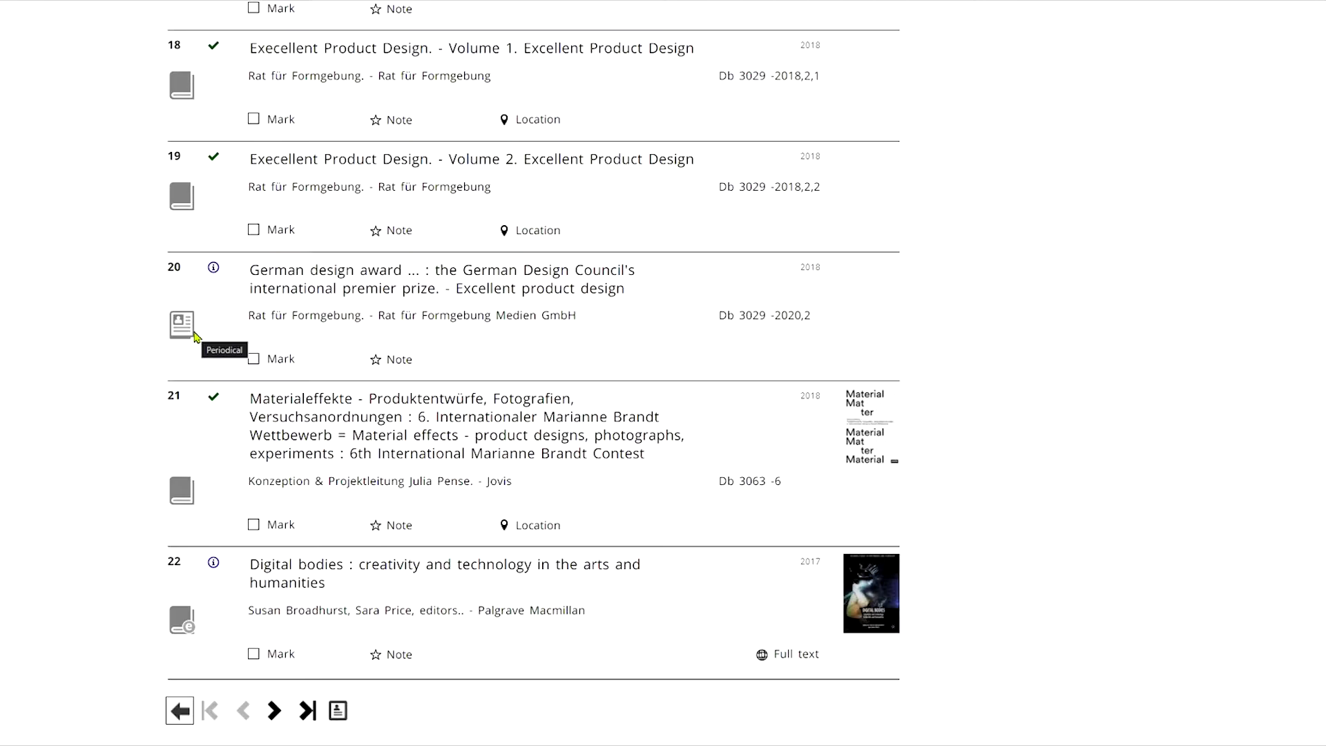
pyautogui.scroll(-2, 194, 336)
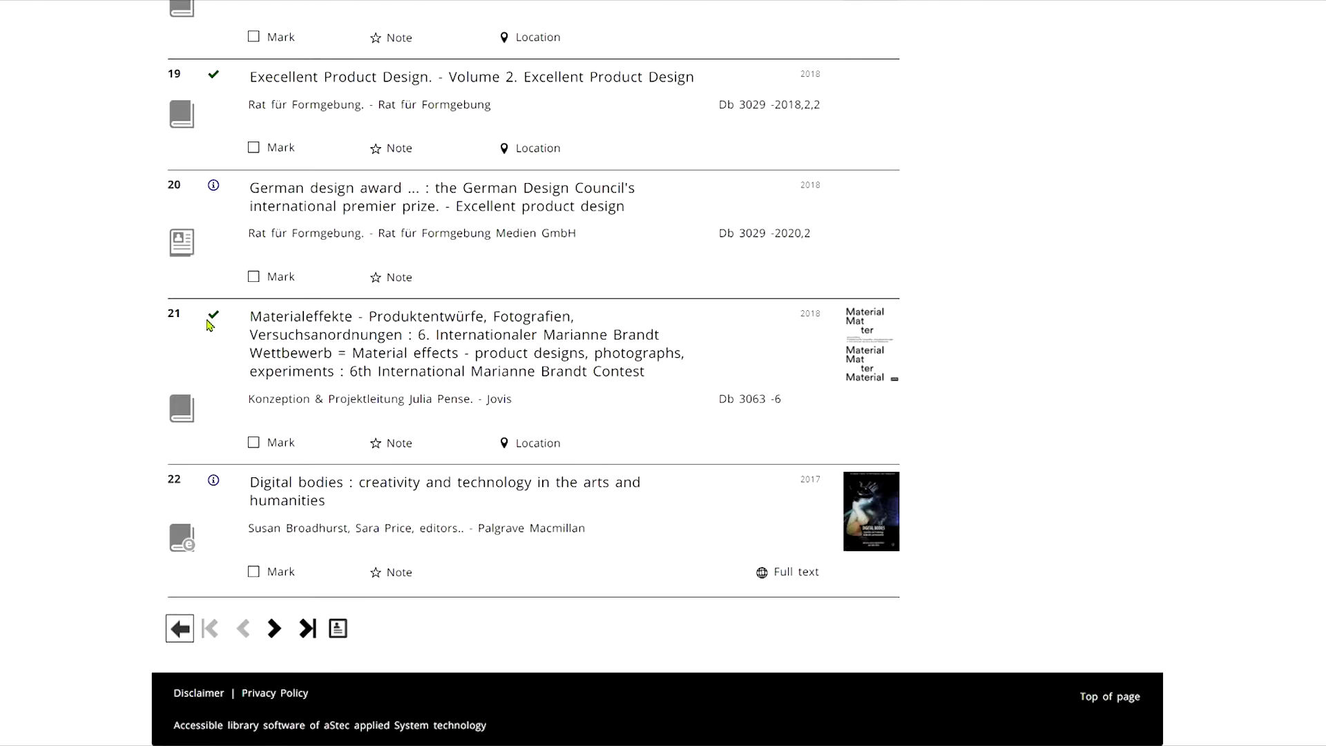
pyautogui.scroll(15, 209, 325)
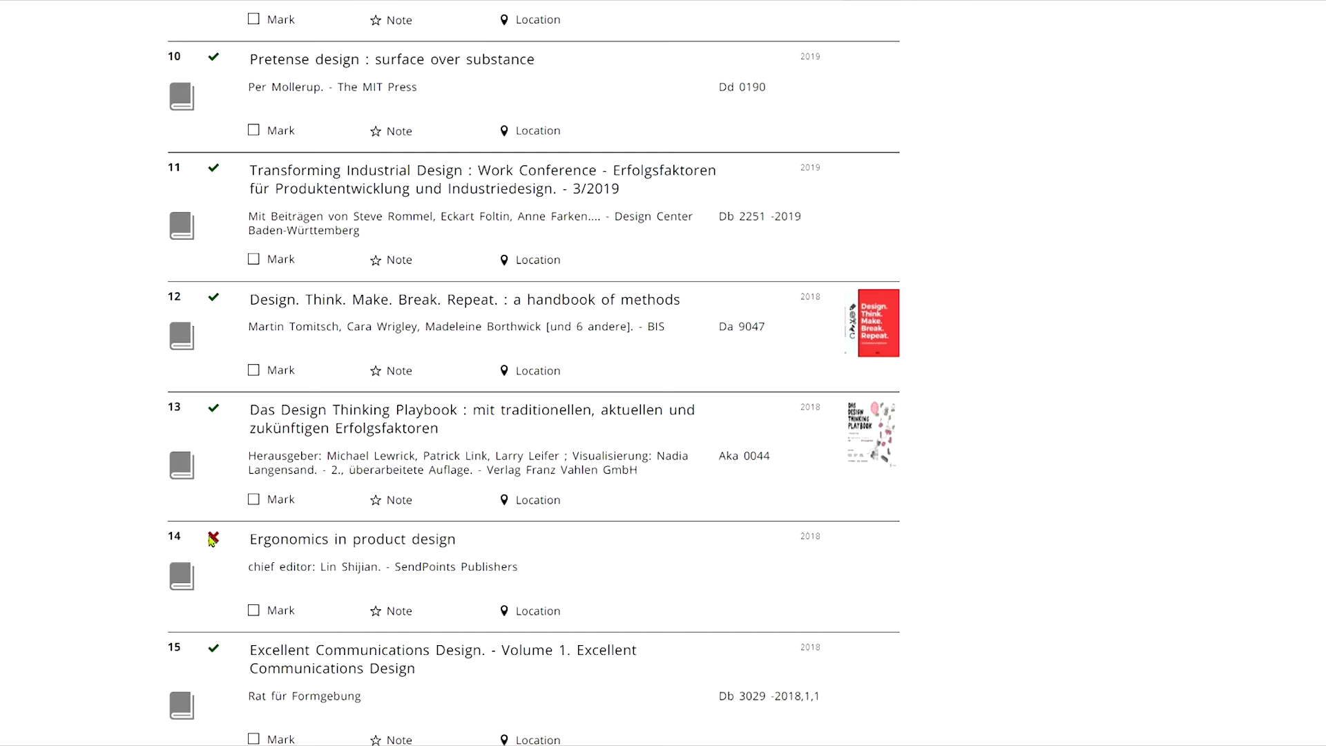
pyautogui.moveTo(217, 545)
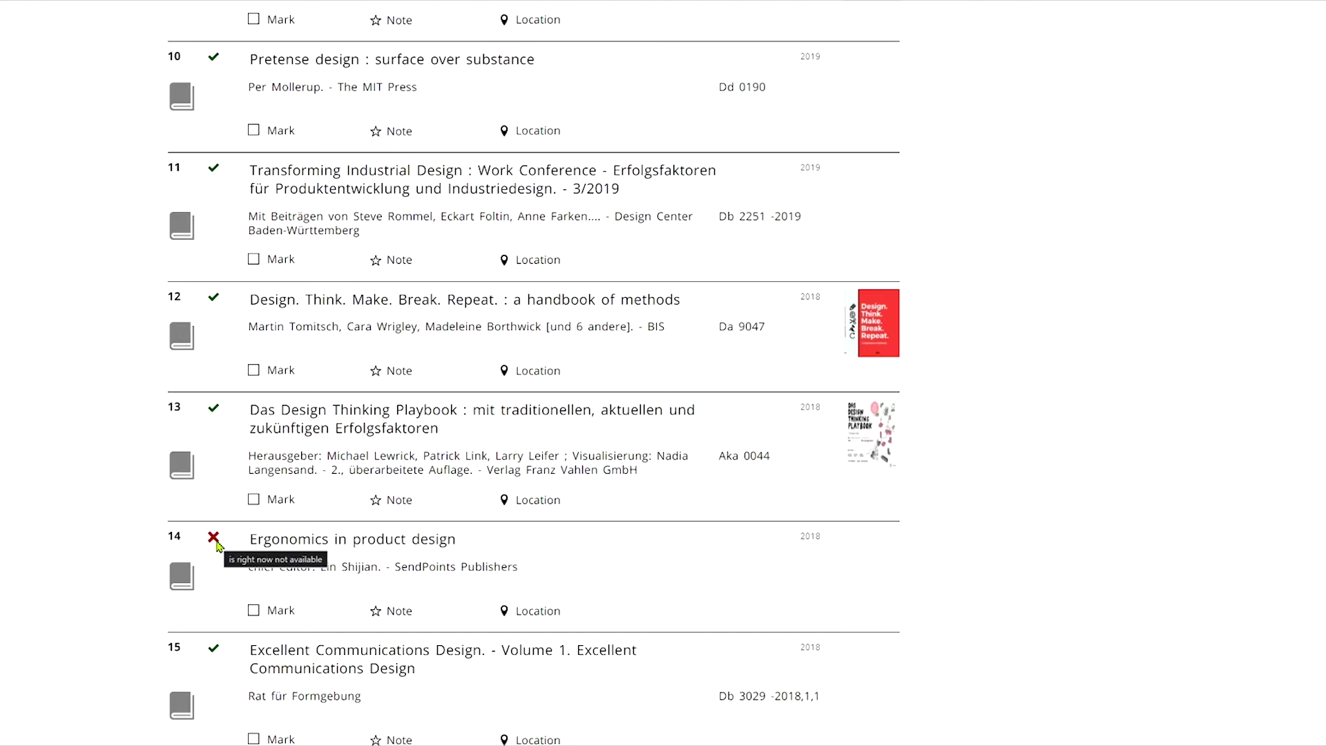
pyautogui.scroll(15, 217, 545)
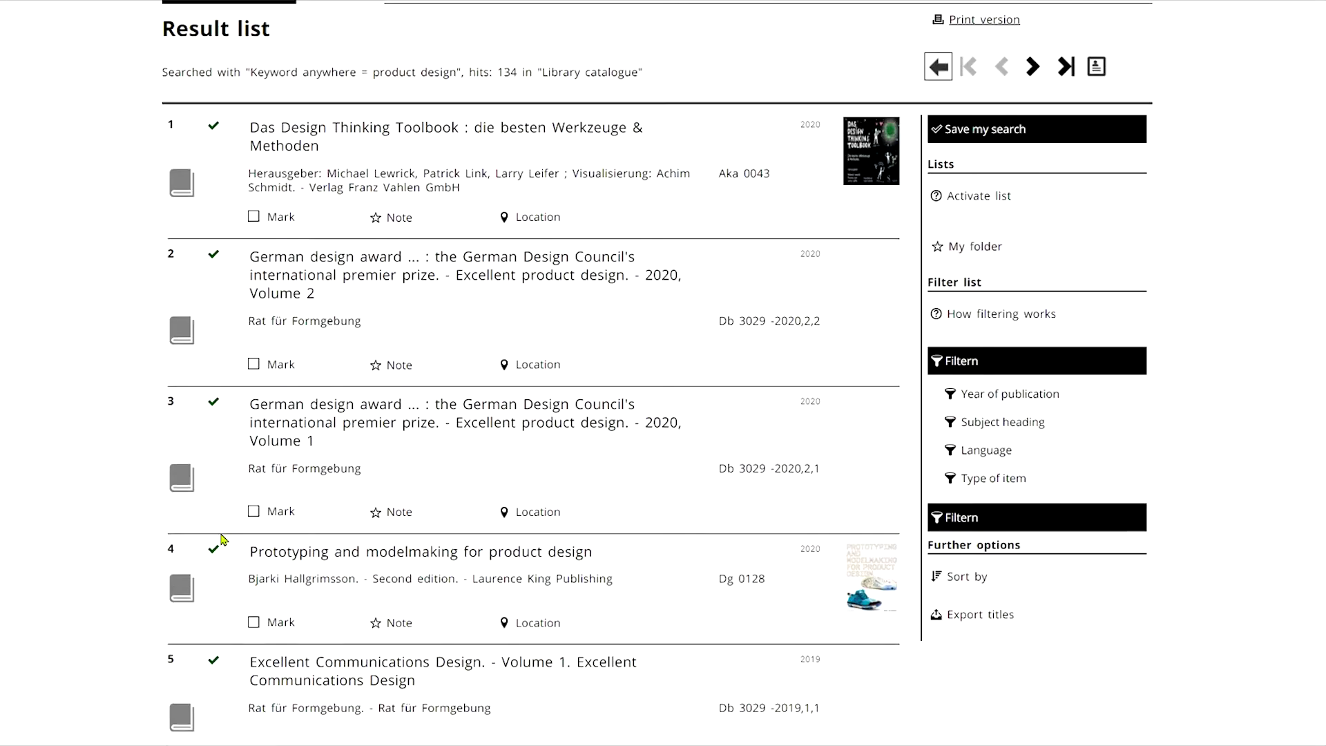
pyautogui.scroll(3, 221, 539)
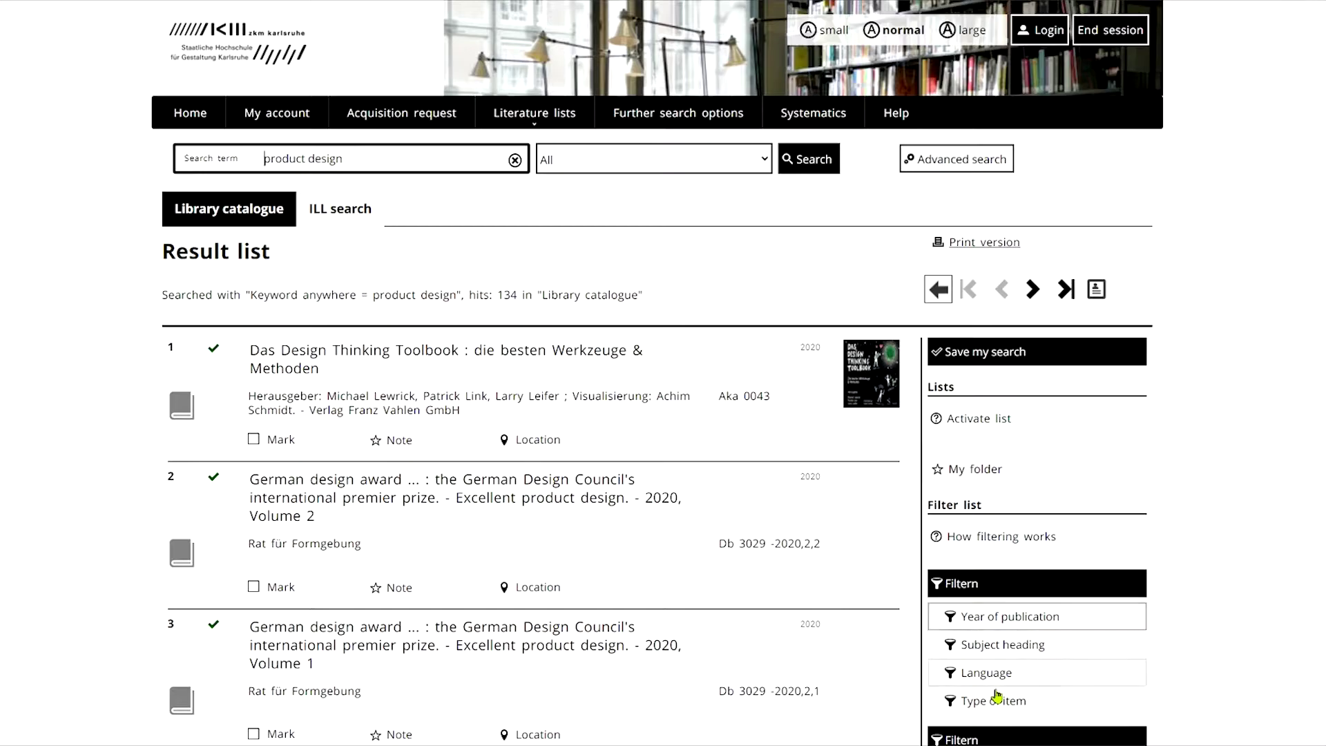
pyautogui.scroll(-1, 1014, 622)
pyautogui.scroll(-3, 1015, 599)
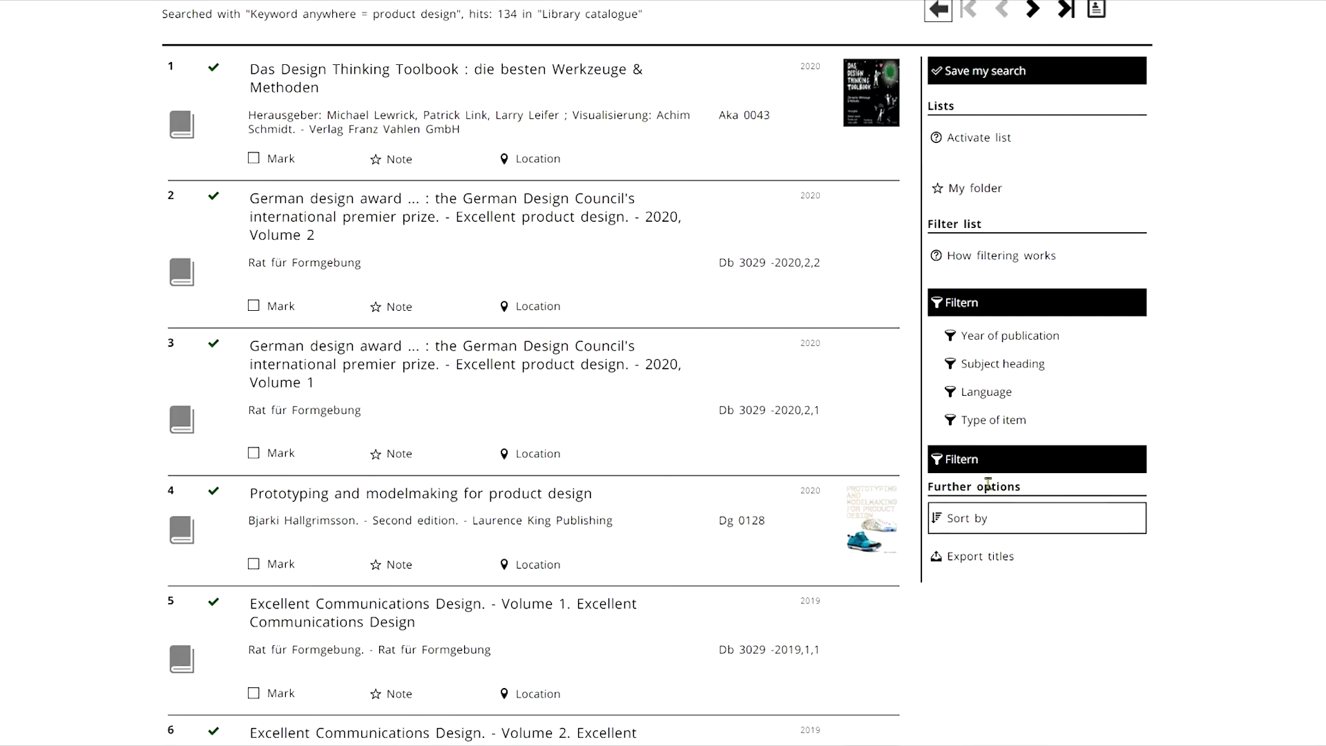
pyautogui.scroll(2, 994, 514)
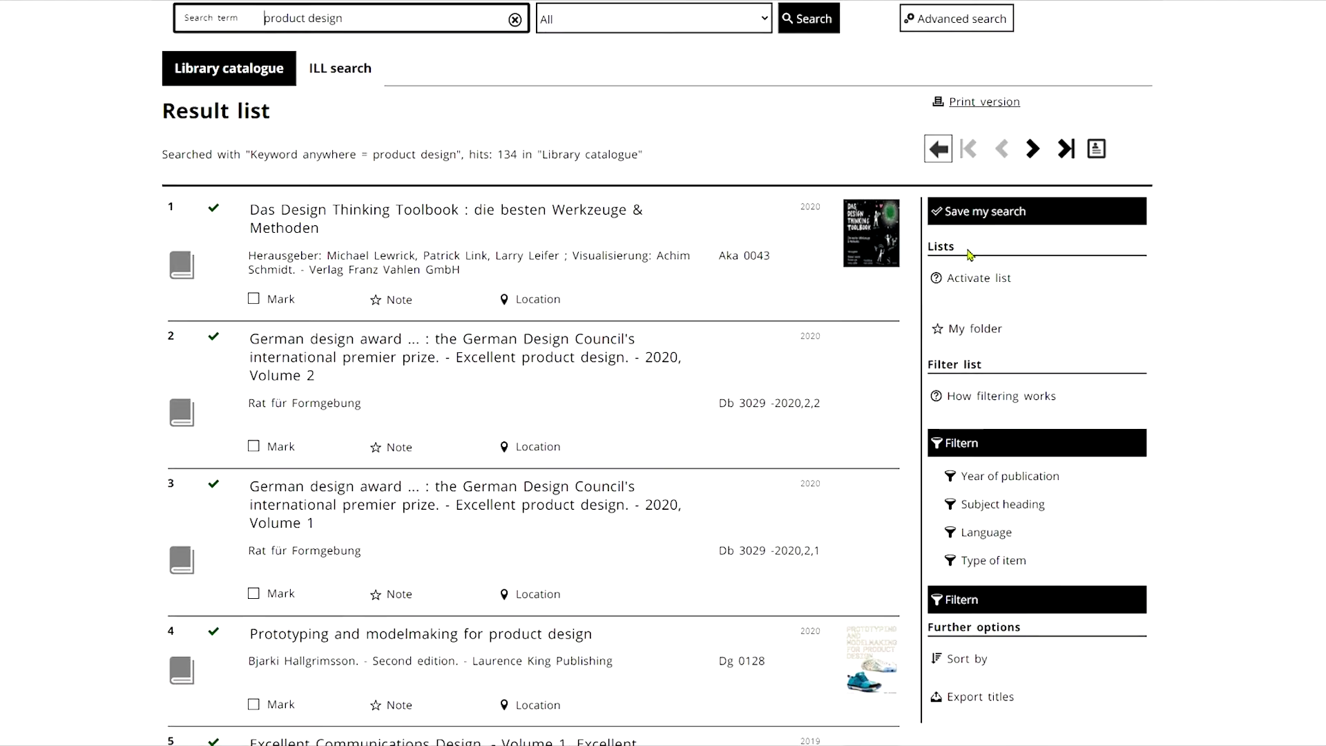
# - Add the first two results to the folder and open My folder
pyautogui.click(393, 300)
pyautogui.click(396, 449)
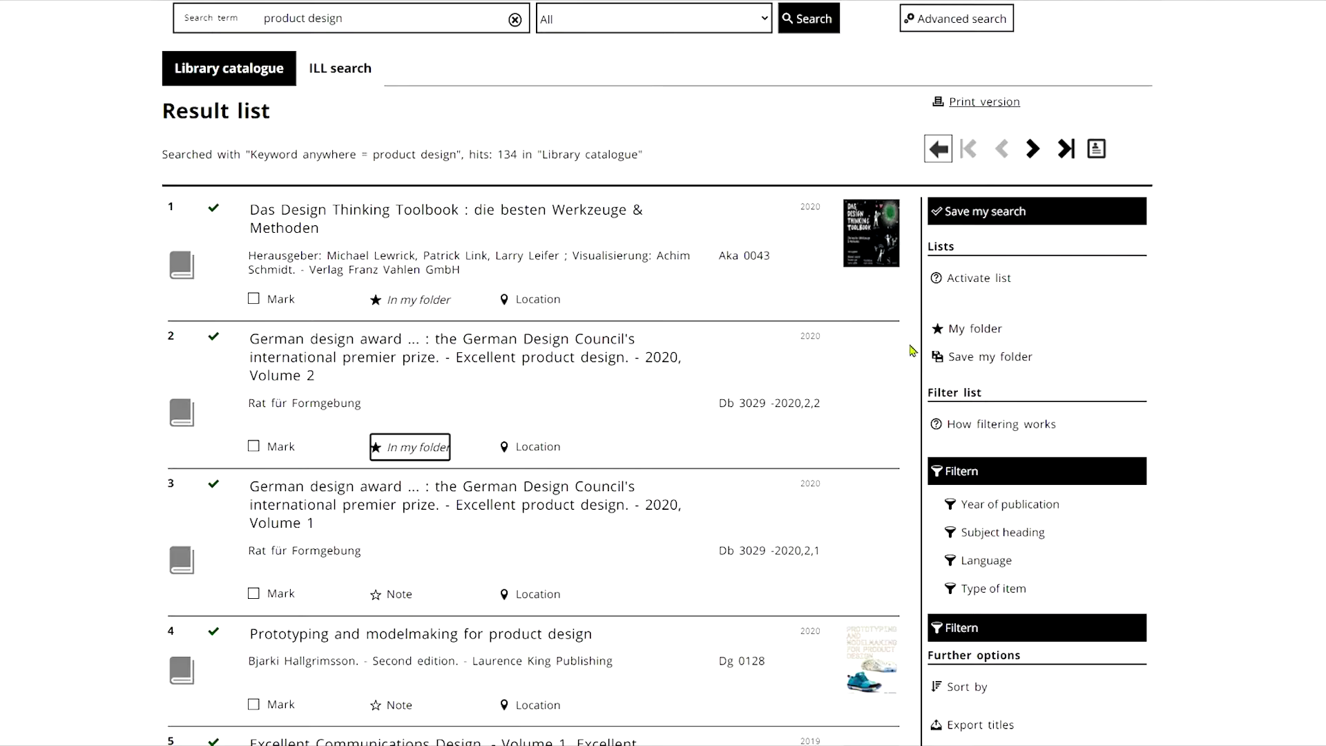
pyautogui.click(1014, 335)
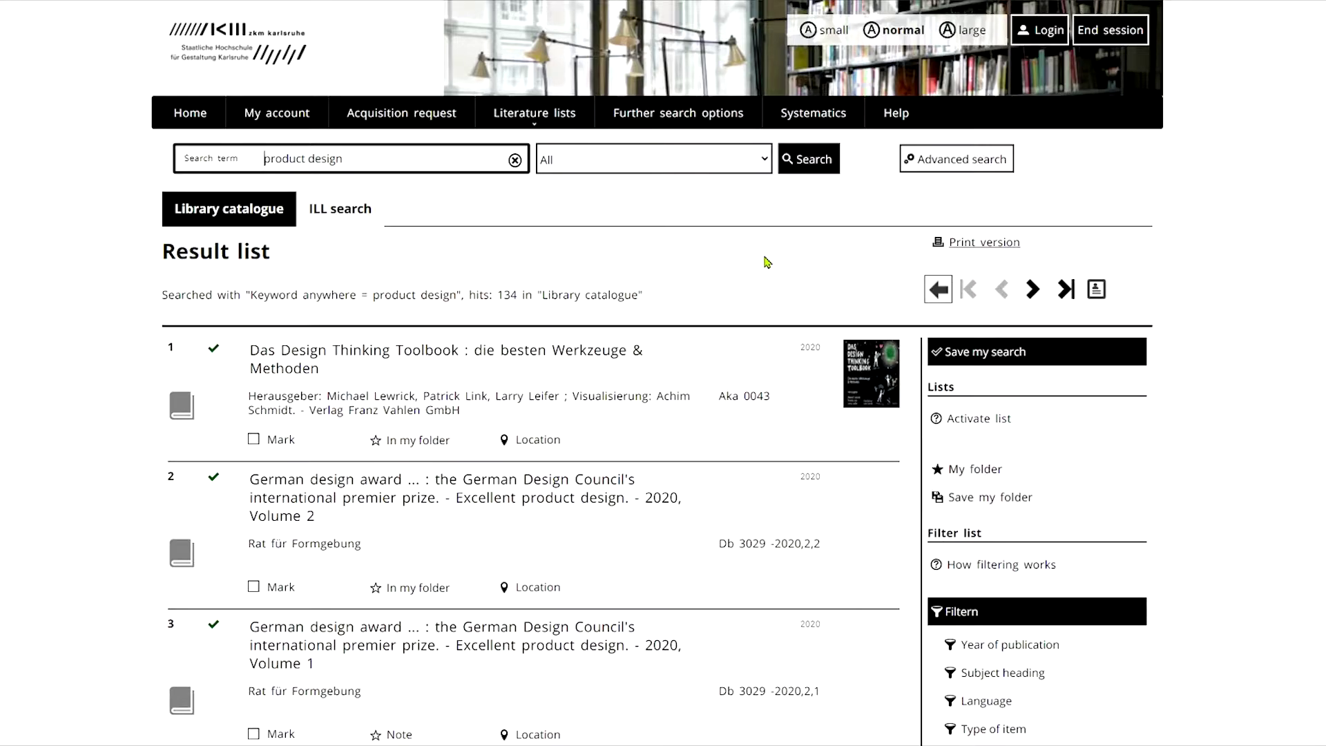
# - Open the advanced search form
pyautogui.click(970, 168)
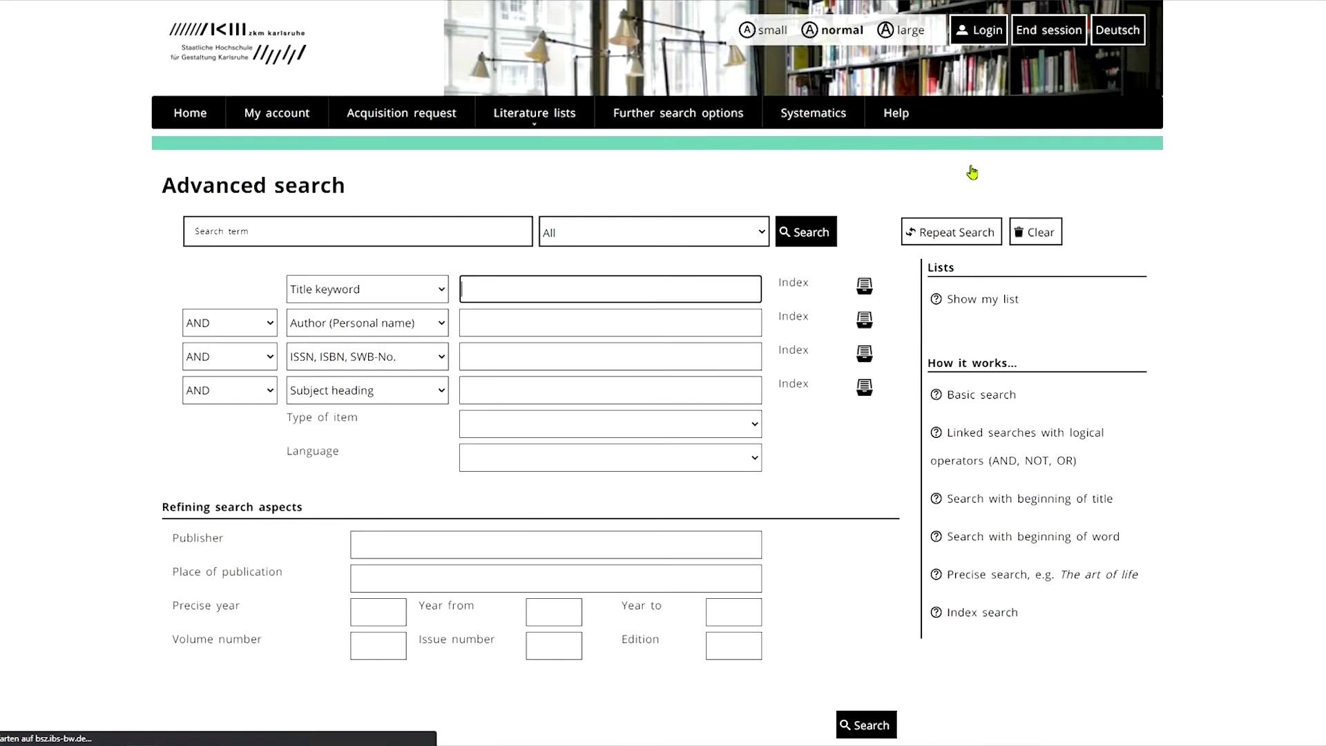
pyautogui.scroll(-2, 863, 181)
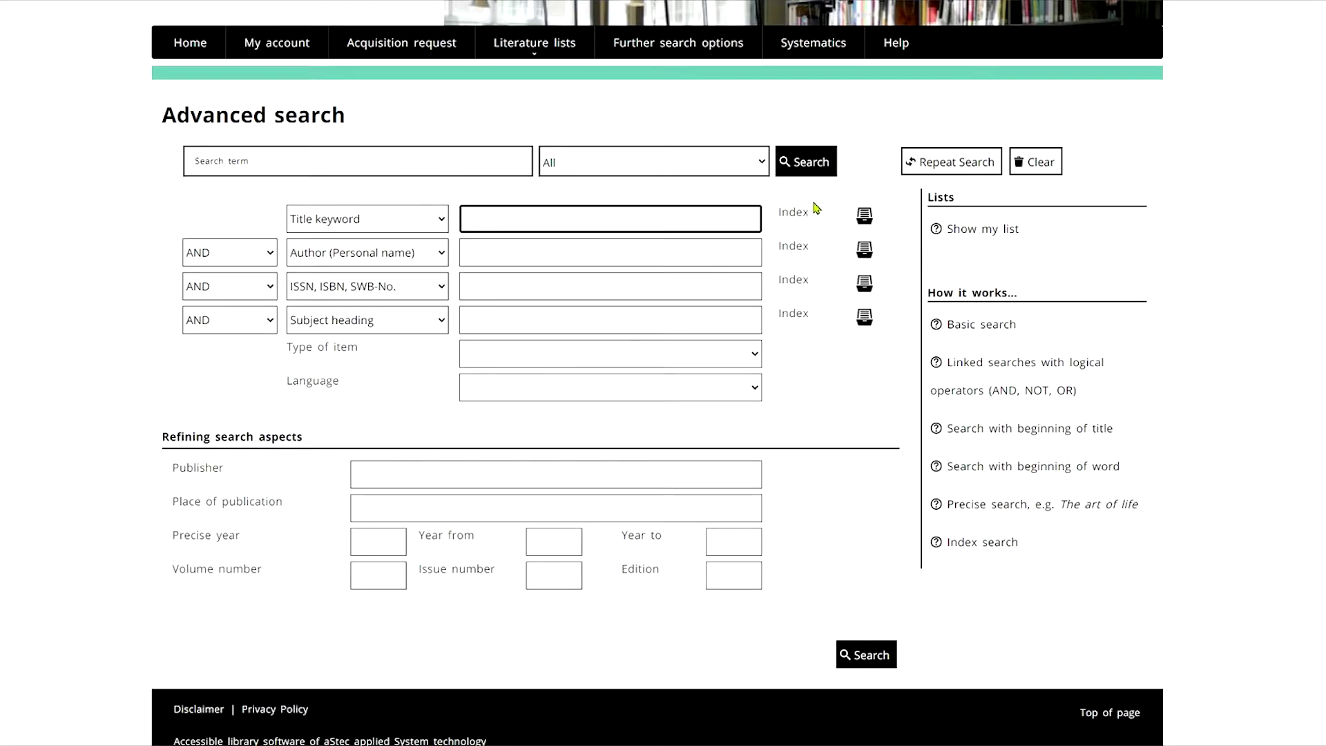
# - Examine the available search fields in the first two rows and the logical operators AND, NOT and OR
pyautogui.click(380, 220)
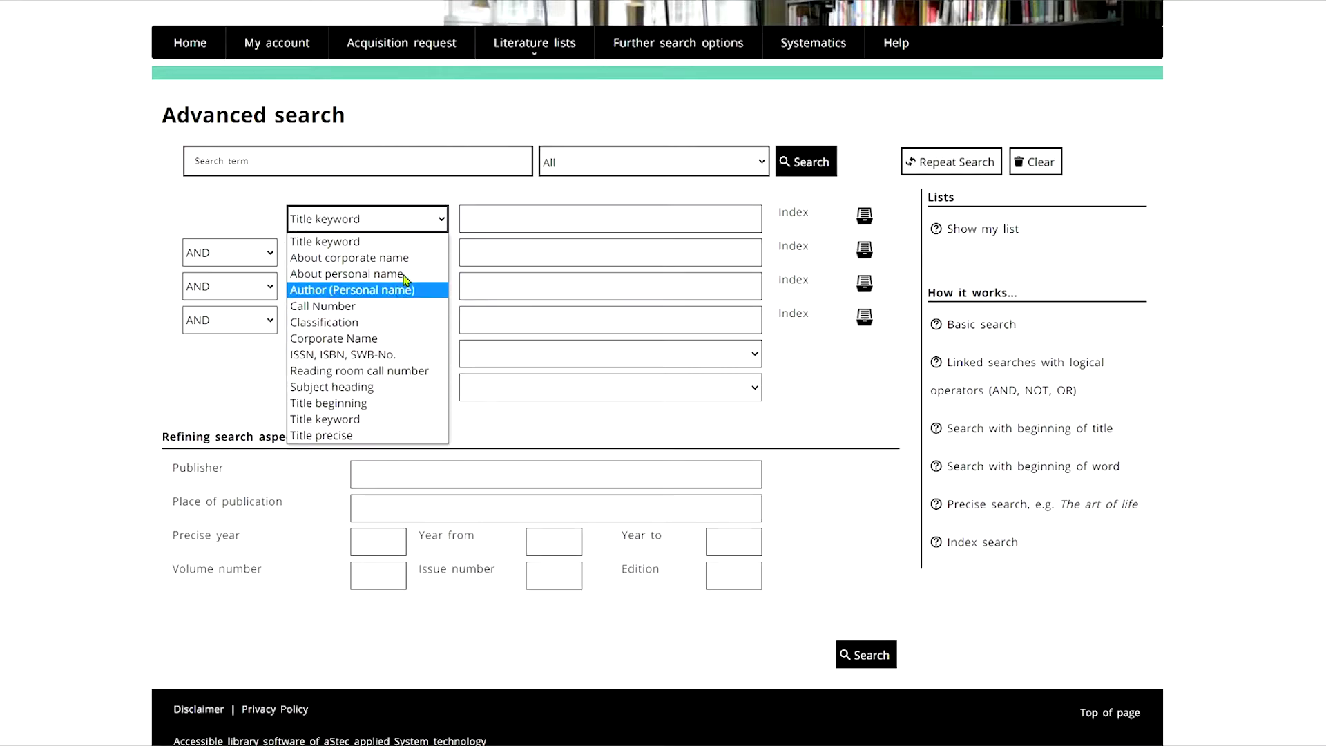
pyautogui.click(429, 221)
pyautogui.click(394, 253)
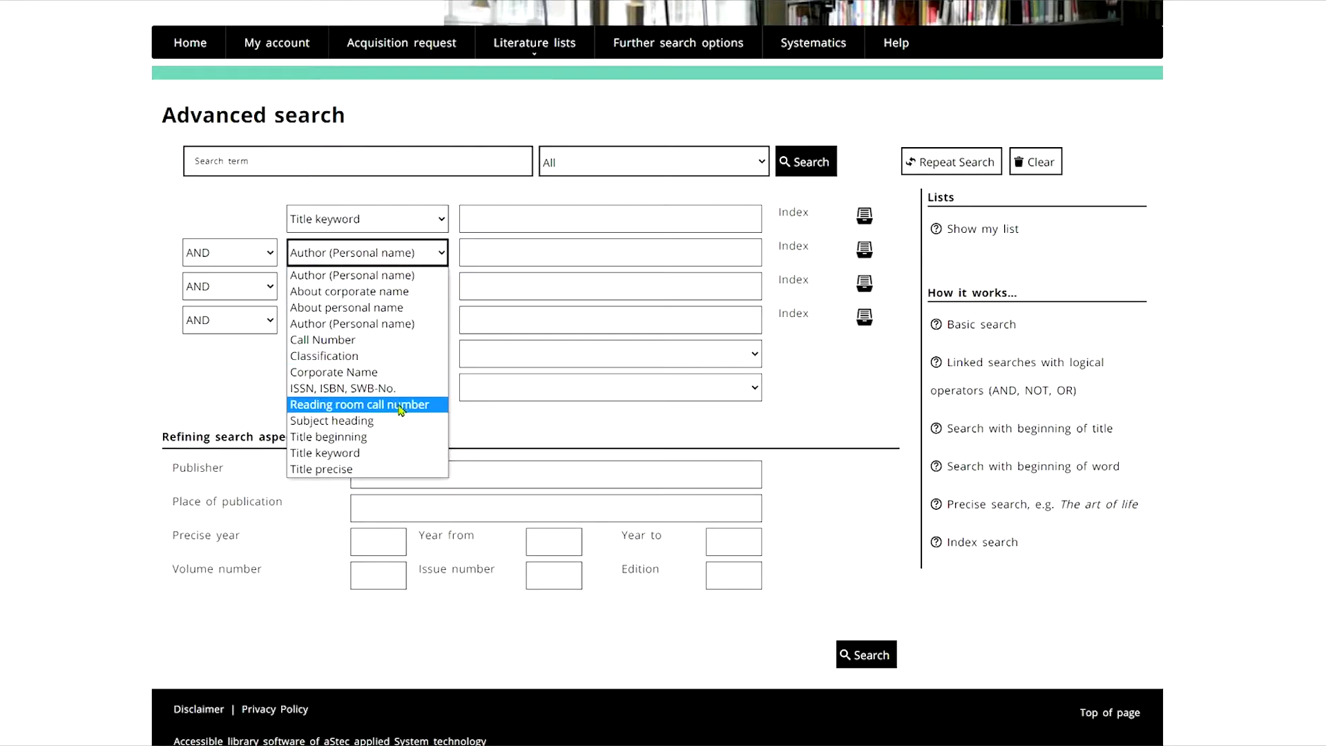
pyautogui.click(373, 257)
pyautogui.click(268, 257)
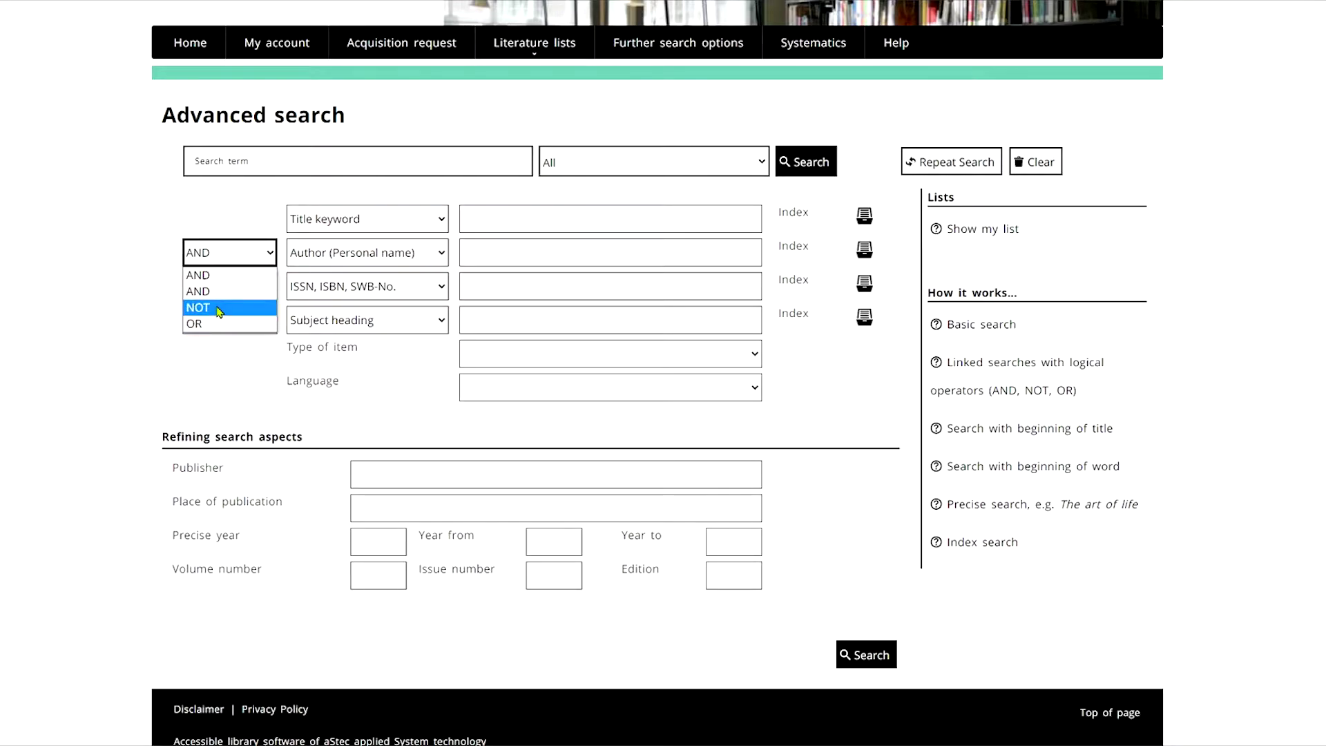
pyautogui.click(250, 274)
pyautogui.click(385, 220)
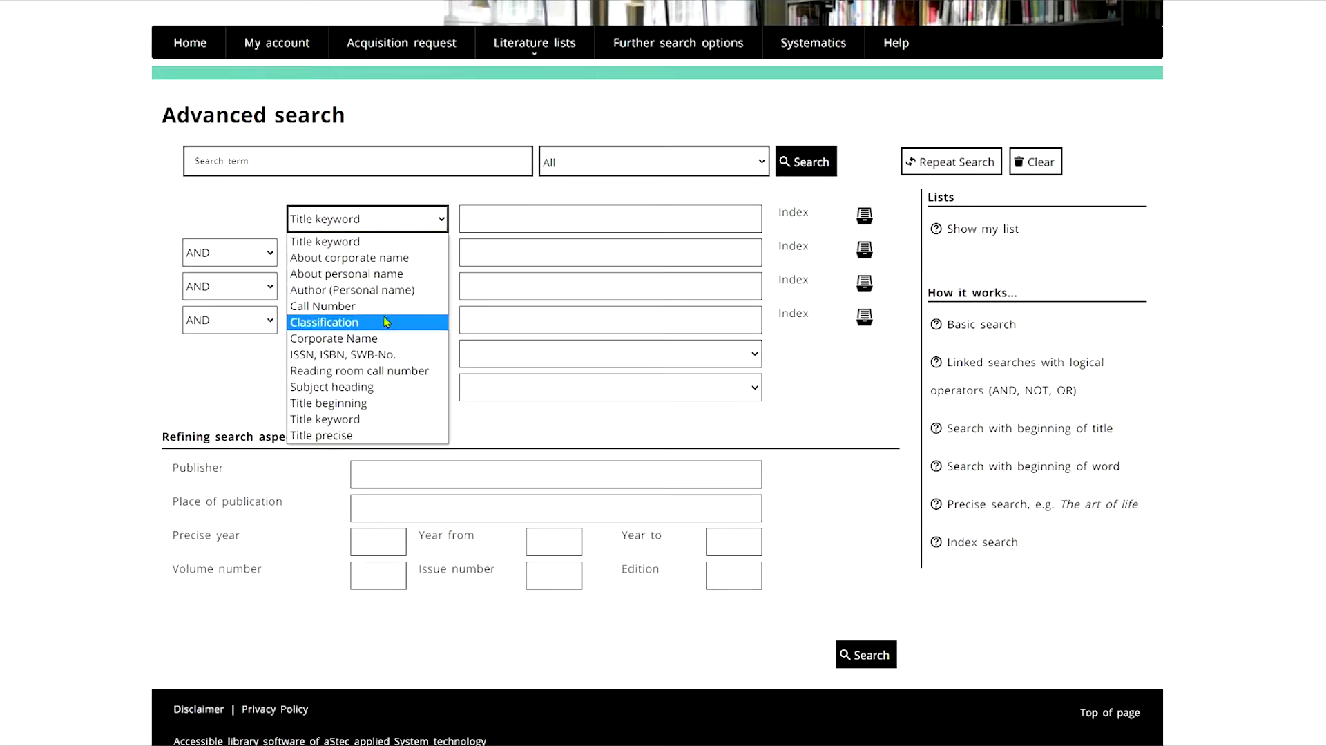
pyautogui.click(374, 246)
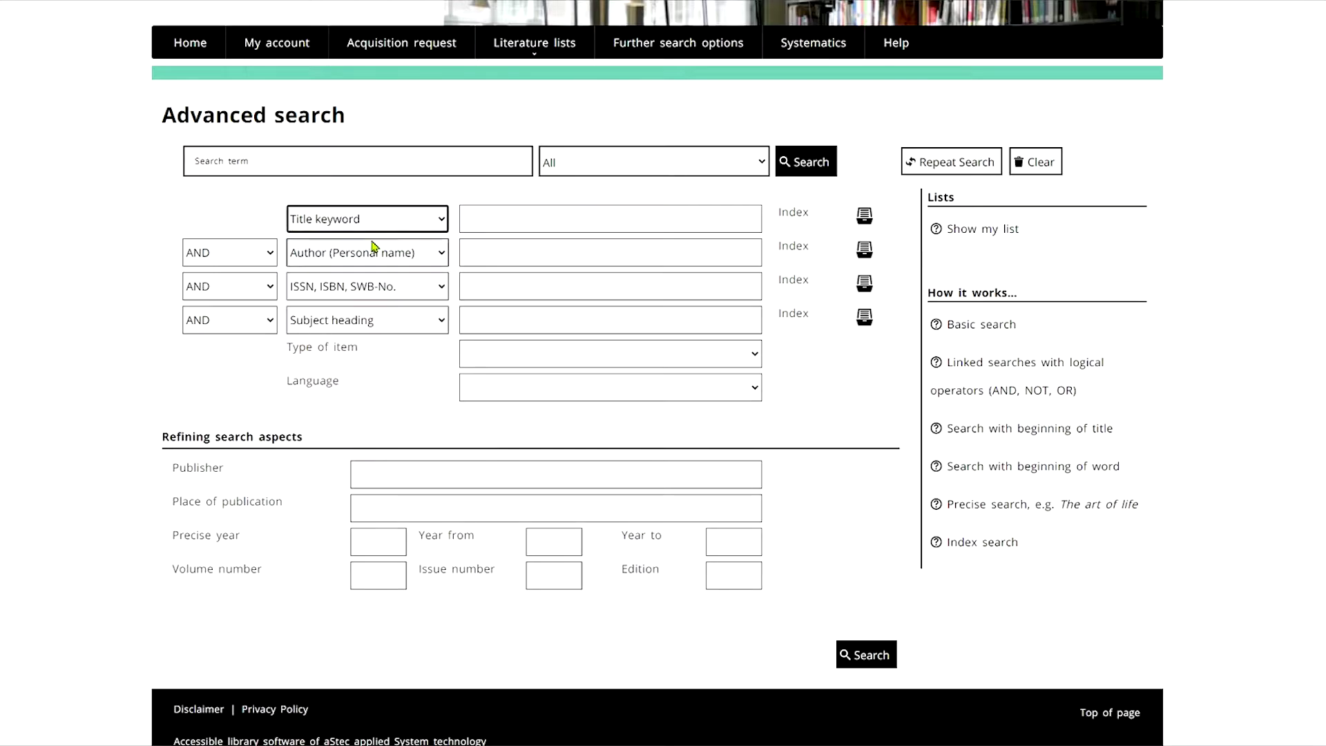
# - Run an advanced search for title keyword "design" AND author "baur", leaving the language unrestricted
pyautogui.click(500, 219)
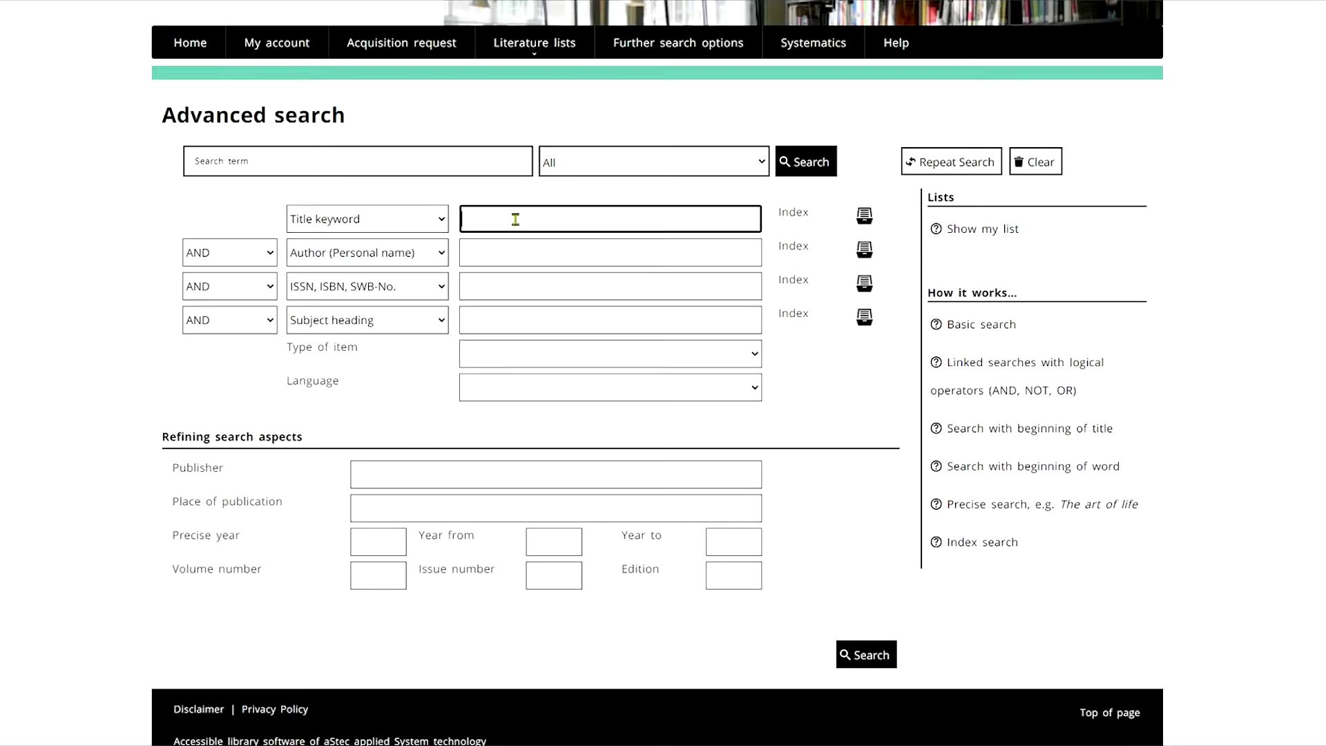
pyautogui.write('design')
pyautogui.click(442, 252)
pyautogui.click(442, 252)
pyautogui.click(481, 254)
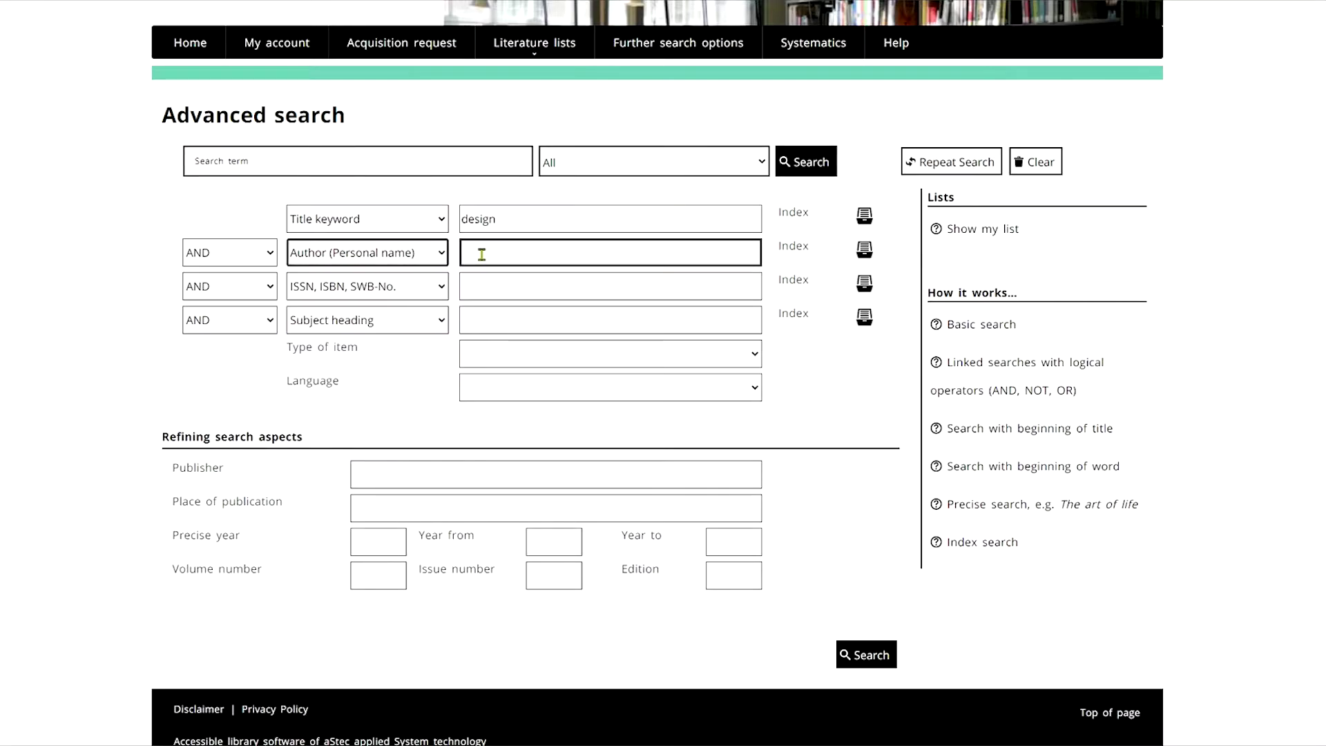
pyautogui.write('baur')
pyautogui.click(468, 386)
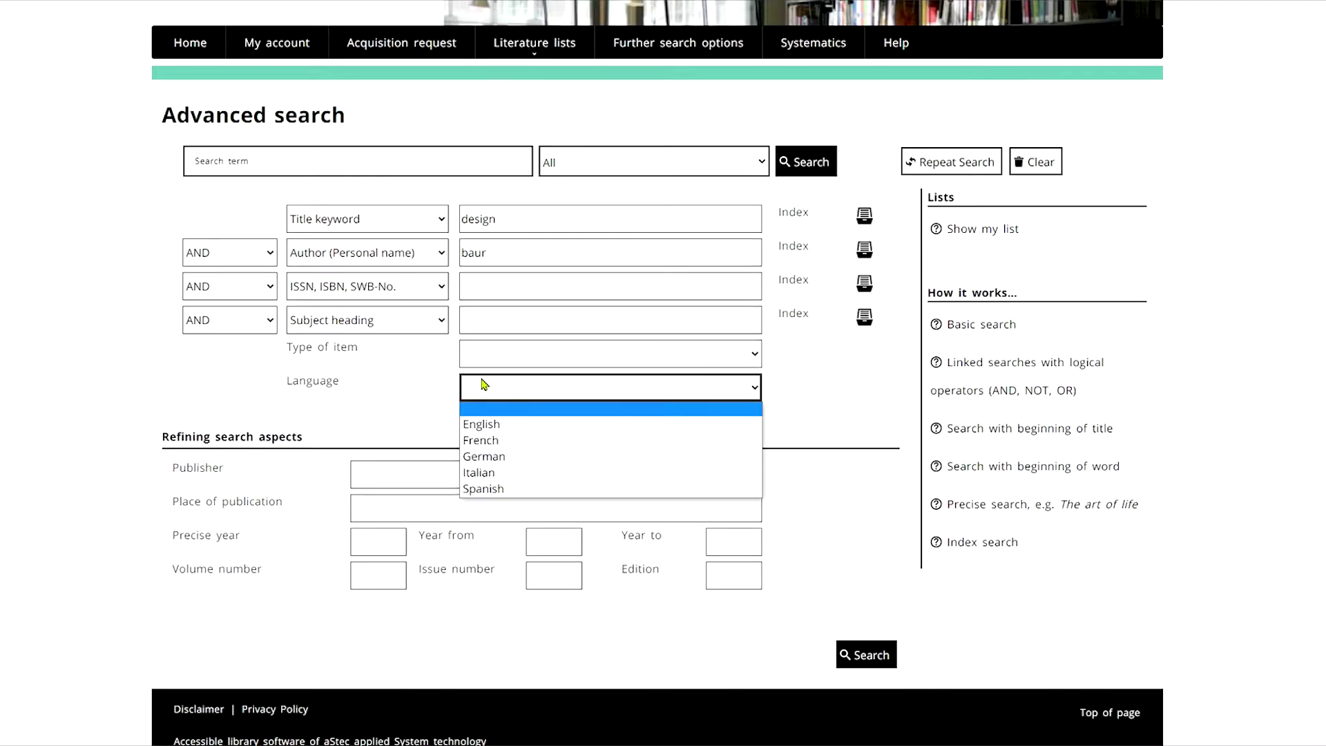
pyautogui.click(473, 401)
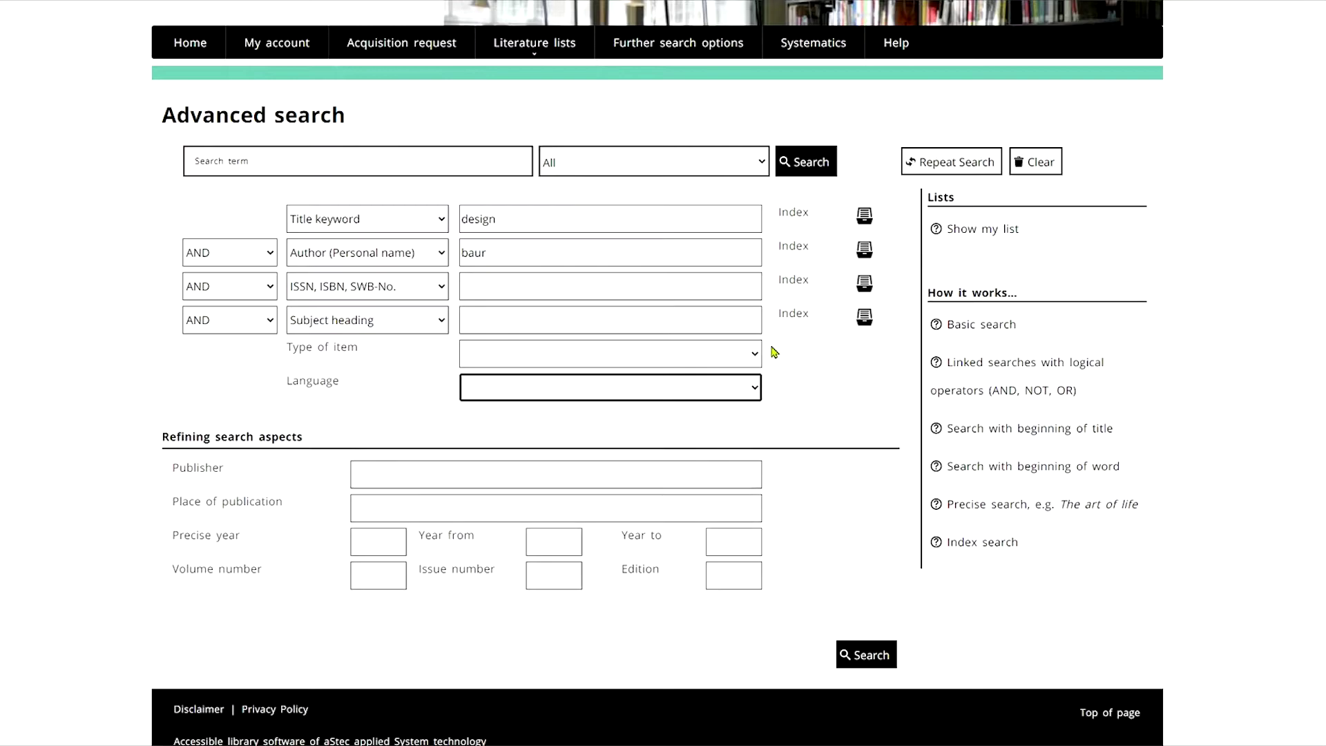
pyautogui.click(825, 160)
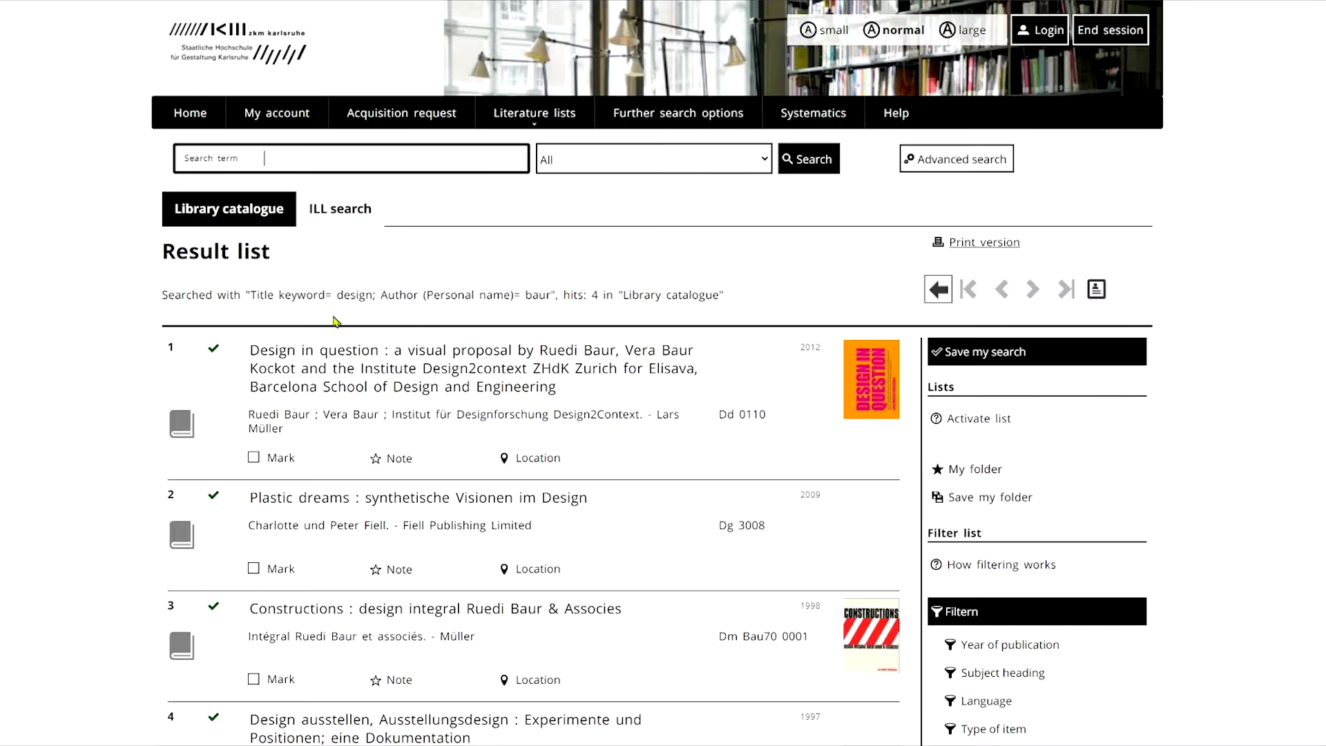
# - Open the full record of "Design in question", review its catalogue details, and follow its local classification "Dd Design Theorie"
pyautogui.scroll(-4, 88, 325)
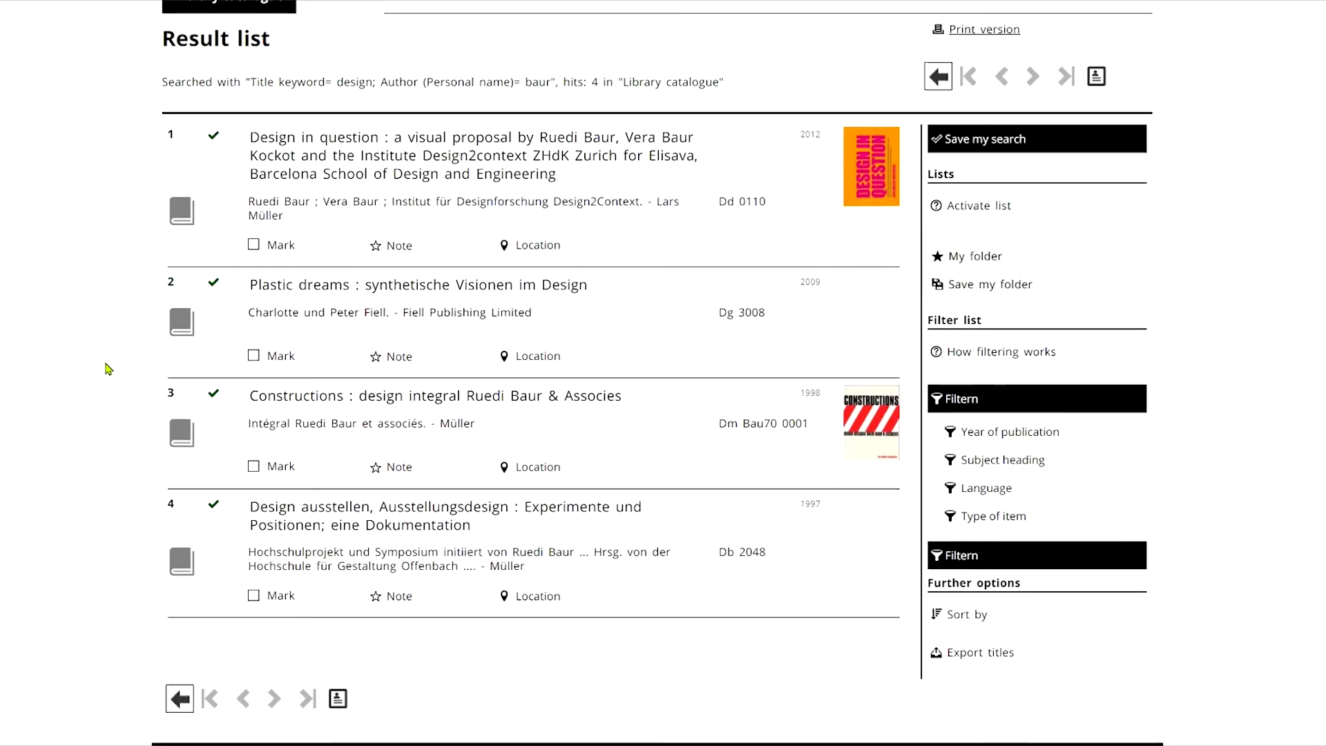
pyautogui.scroll(2, 113, 388)
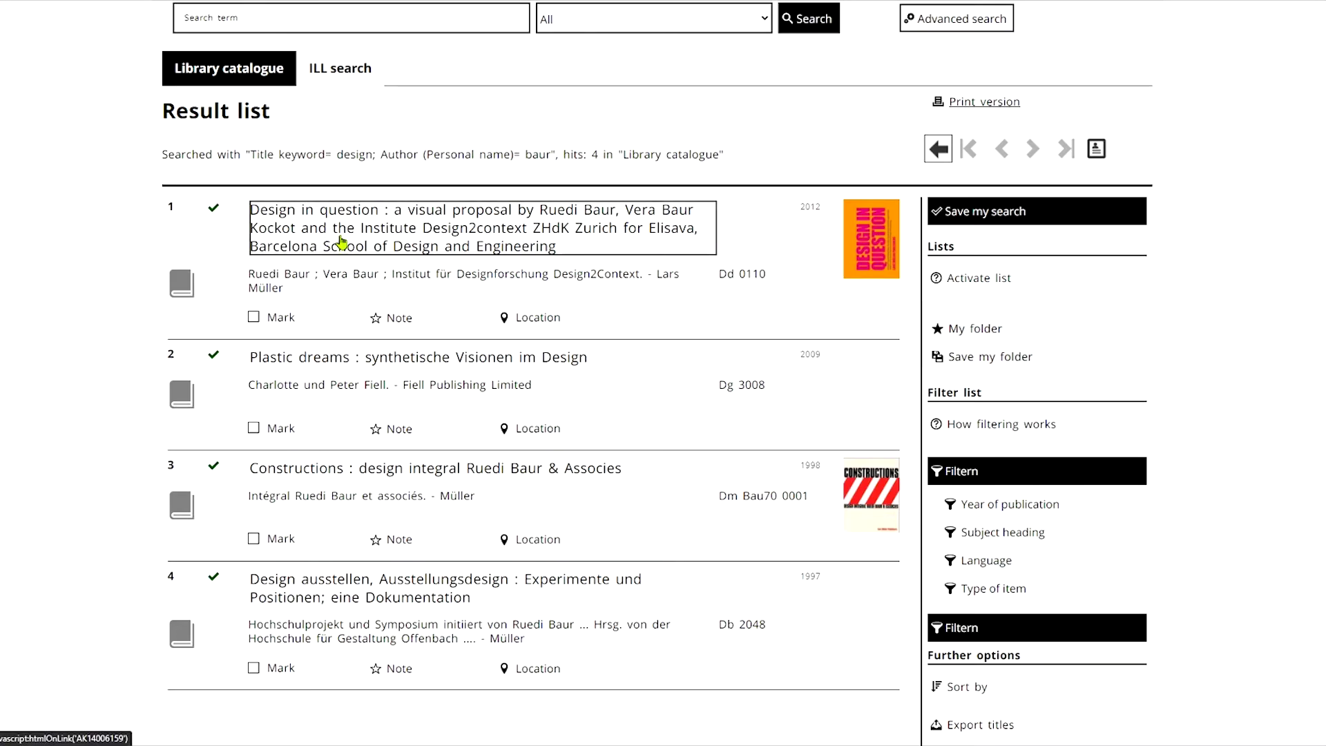
pyautogui.click(340, 242)
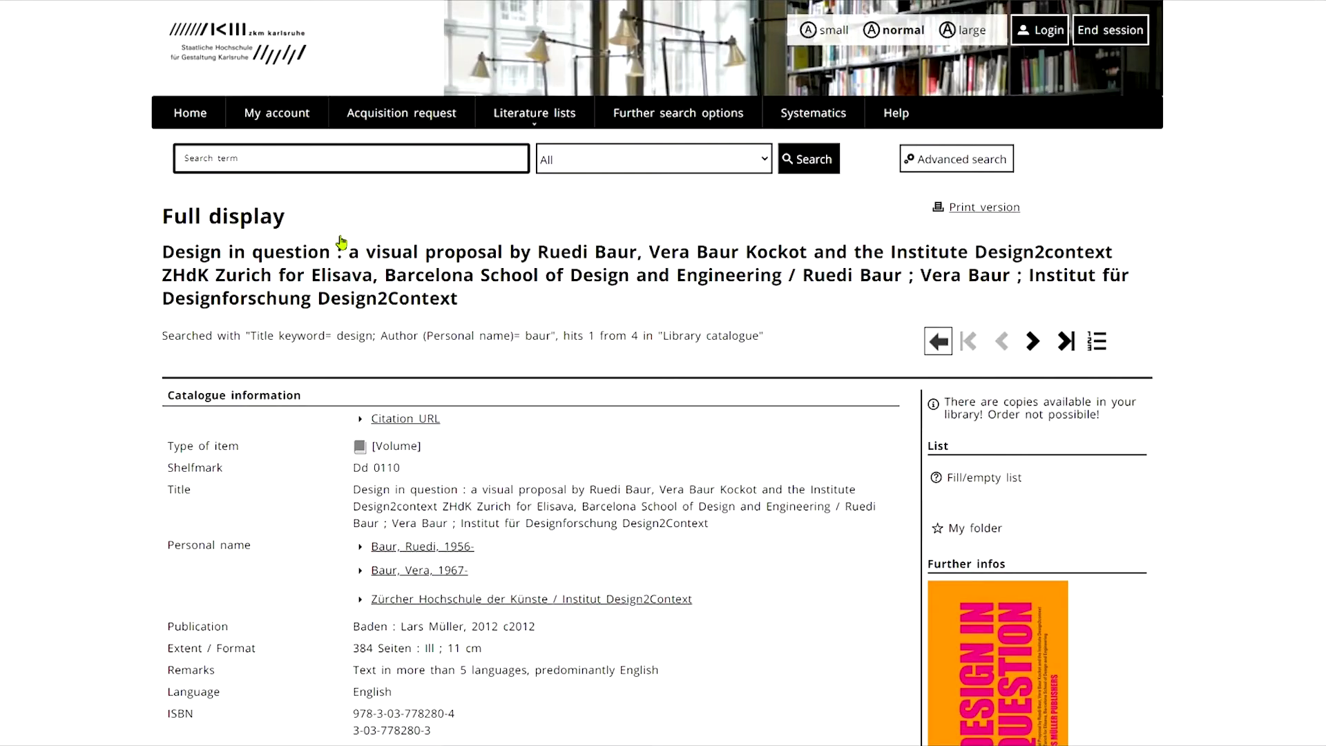
pyautogui.scroll(-1, 301, 397)
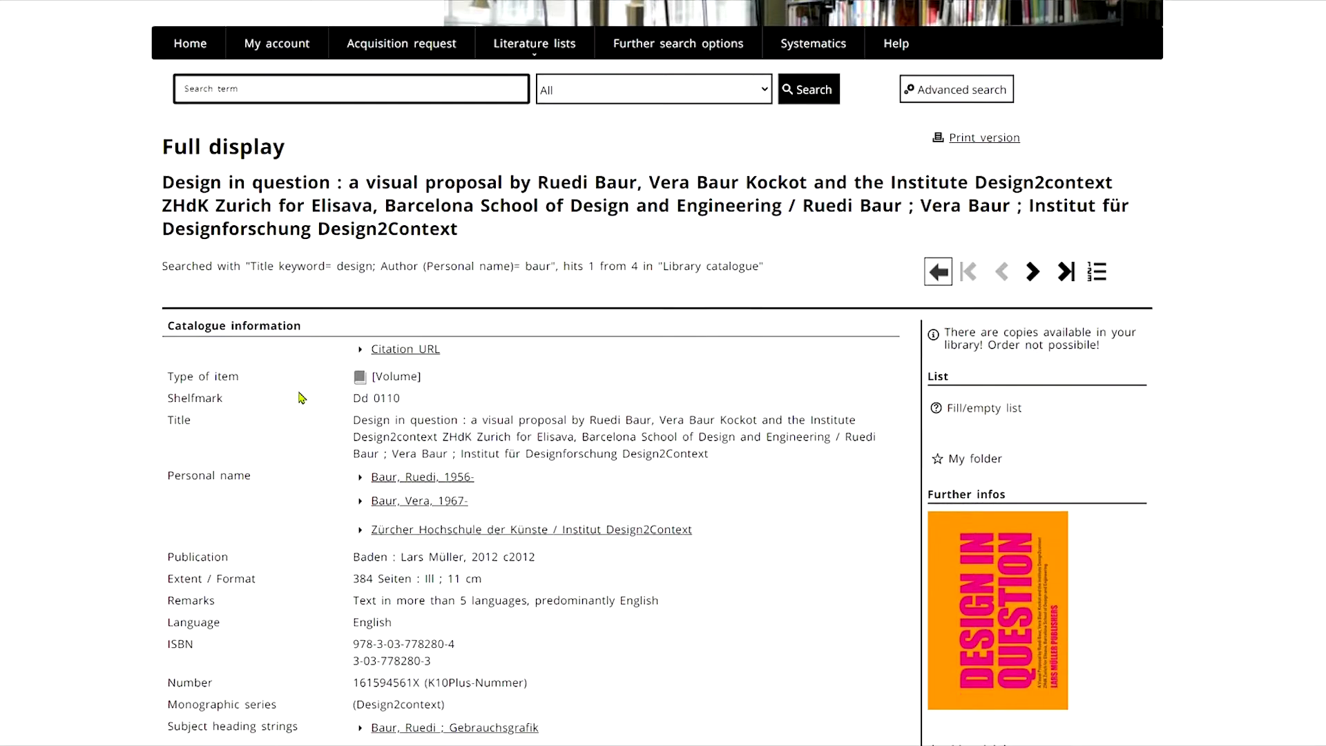
pyautogui.scroll(-5, 301, 398)
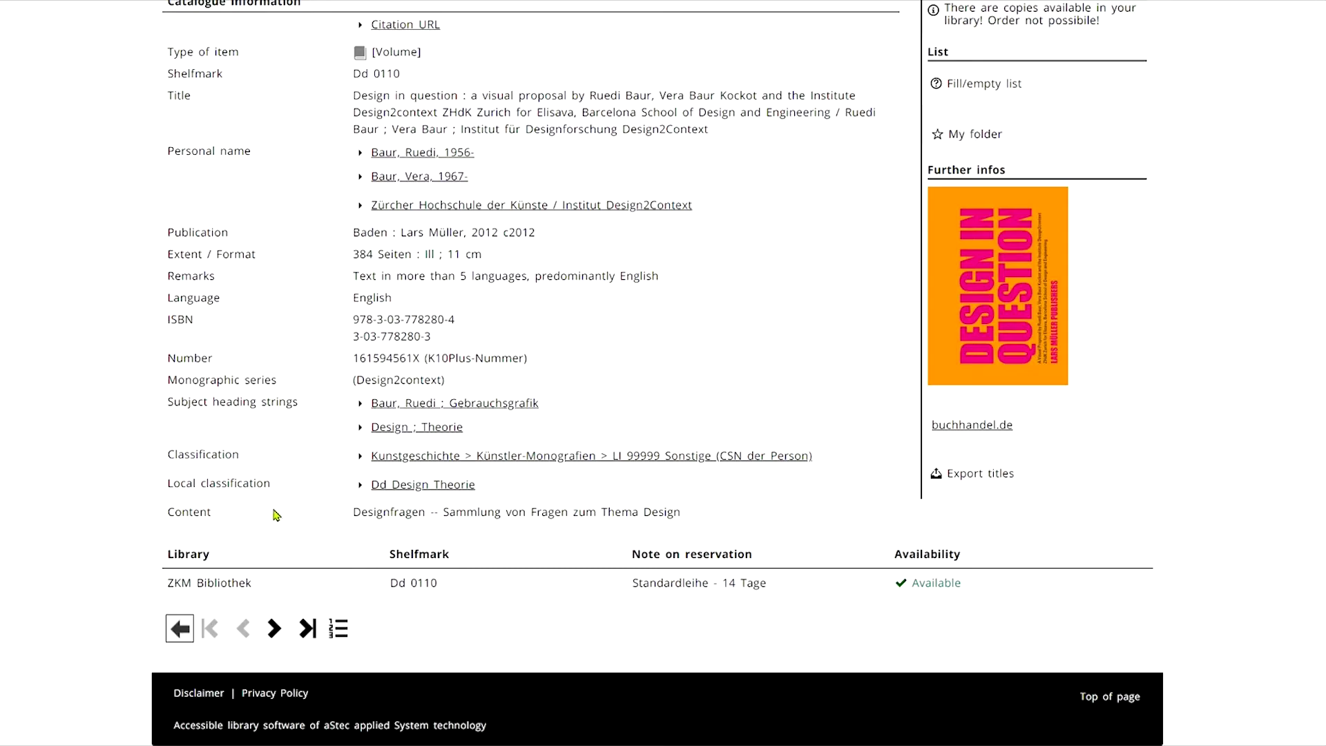
pyautogui.click(368, 491)
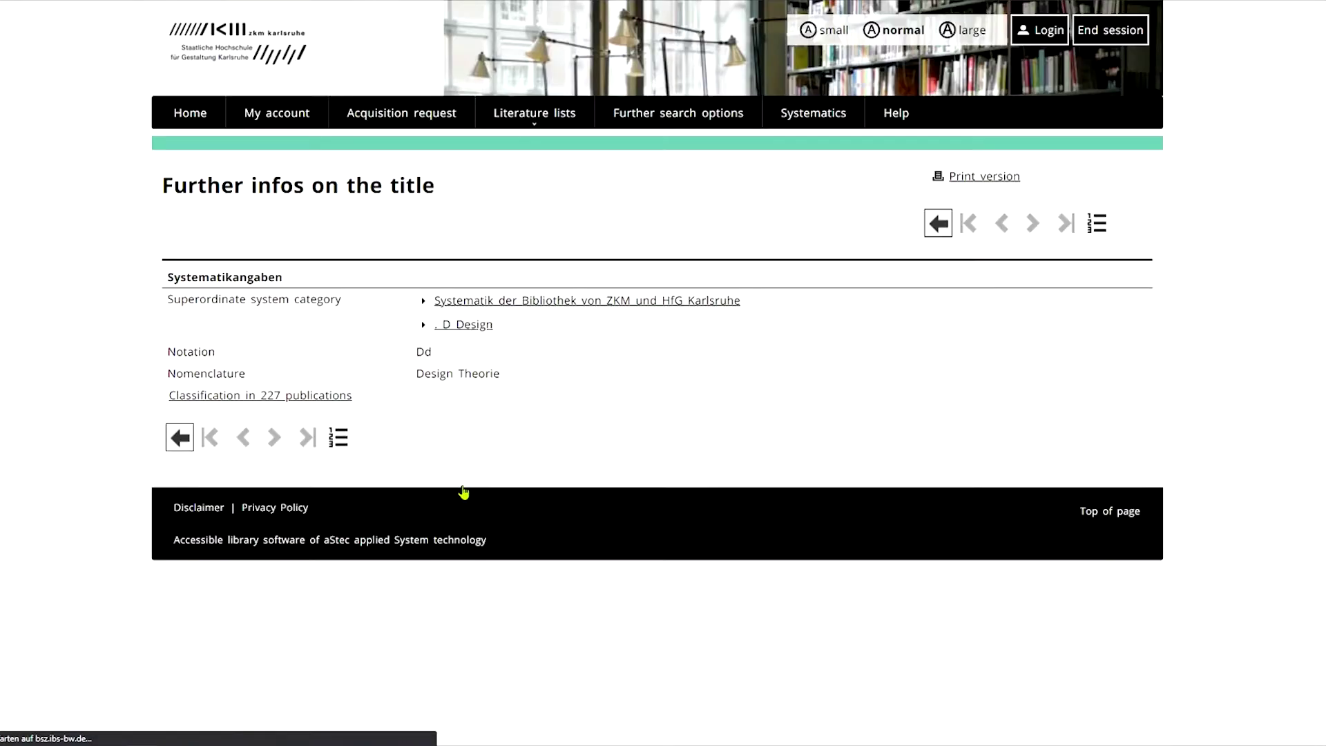
# - List the publications classified under Dd Design Theorie, both from its category page and by browsing the library's classification through D Design
pyautogui.click(330, 395)
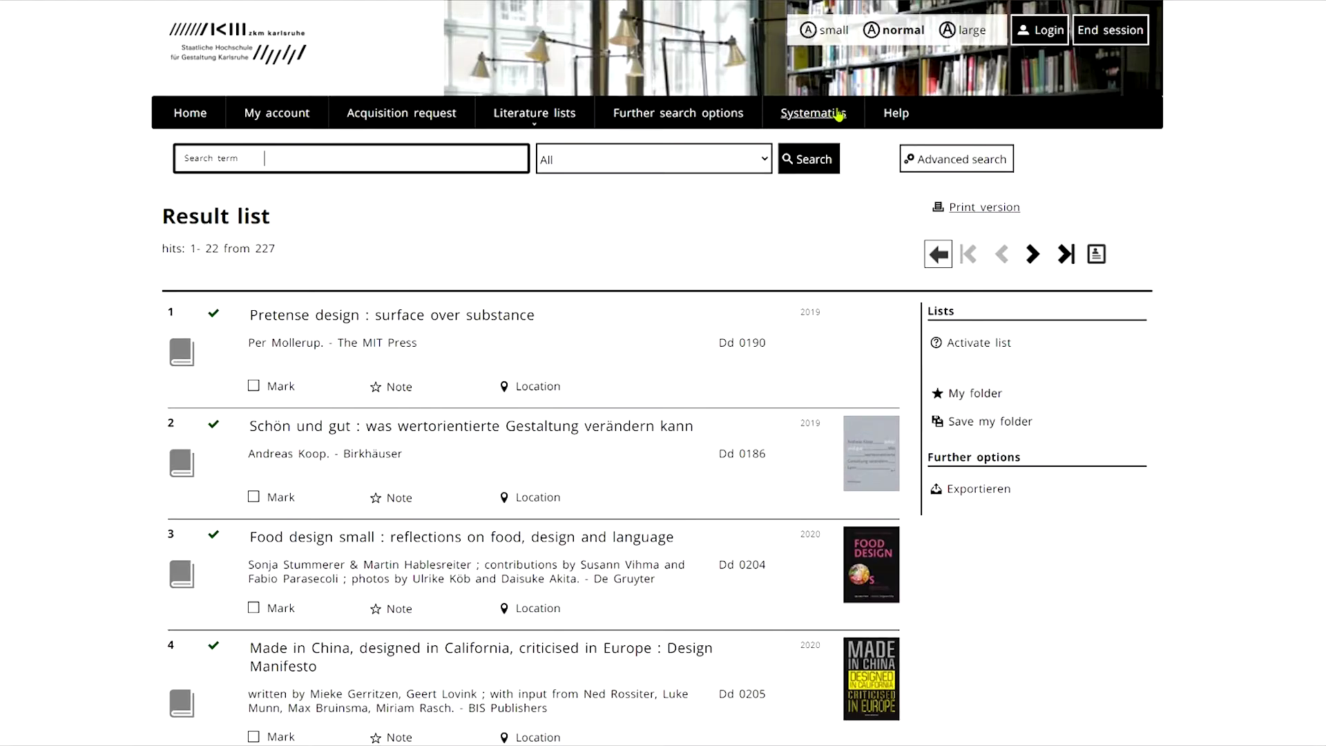
pyautogui.click(842, 119)
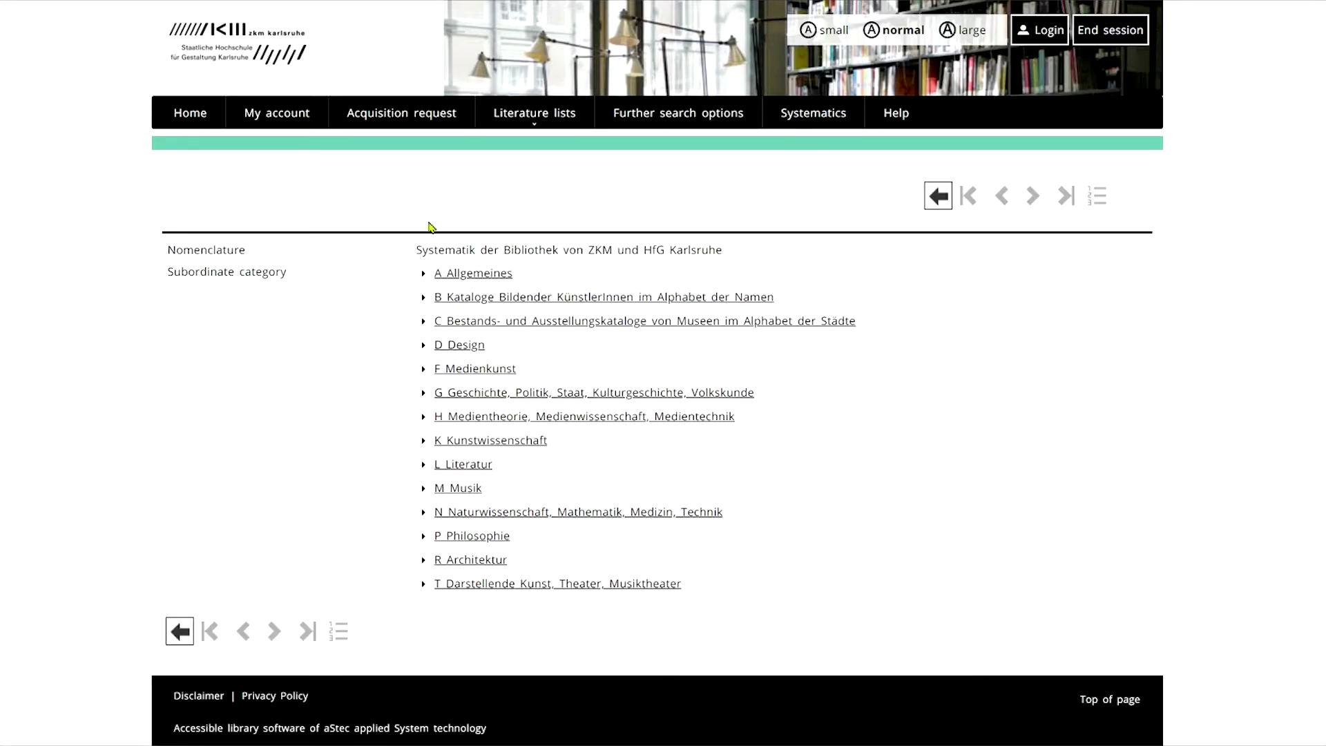
pyautogui.click(480, 352)
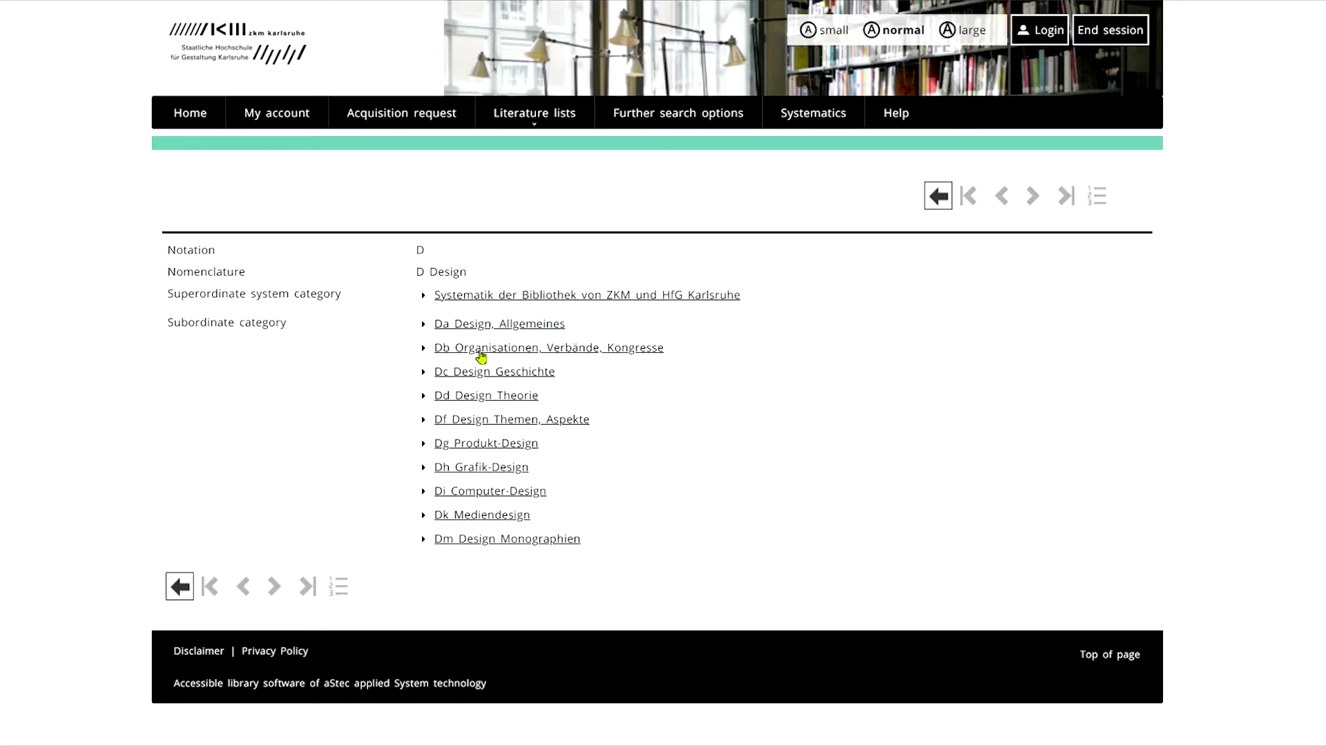
pyautogui.click(500, 401)
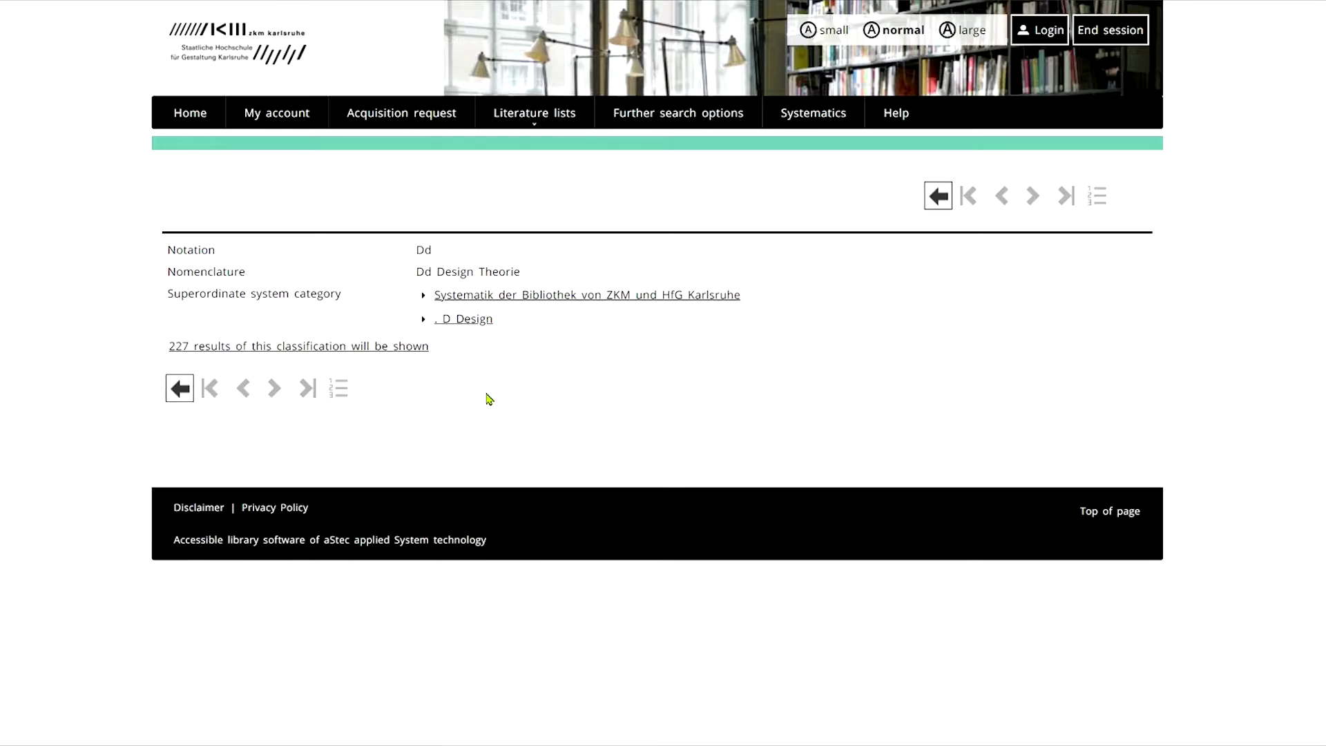
pyautogui.click(384, 359)
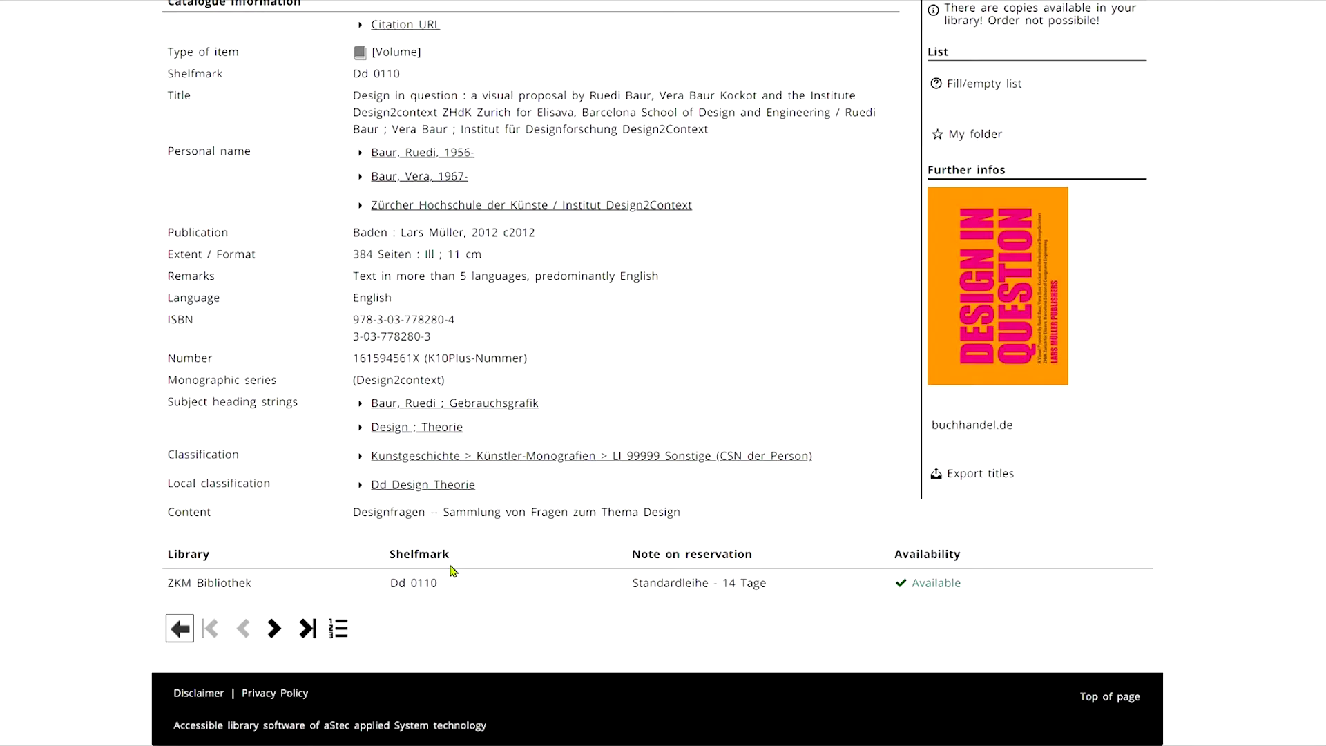
# - Open the full record of "Marcel Duchamp : die Erfindung der Gegenwart" from the Duchamp results and check its availability
pyautogui.hotkey('alt', 'Left')
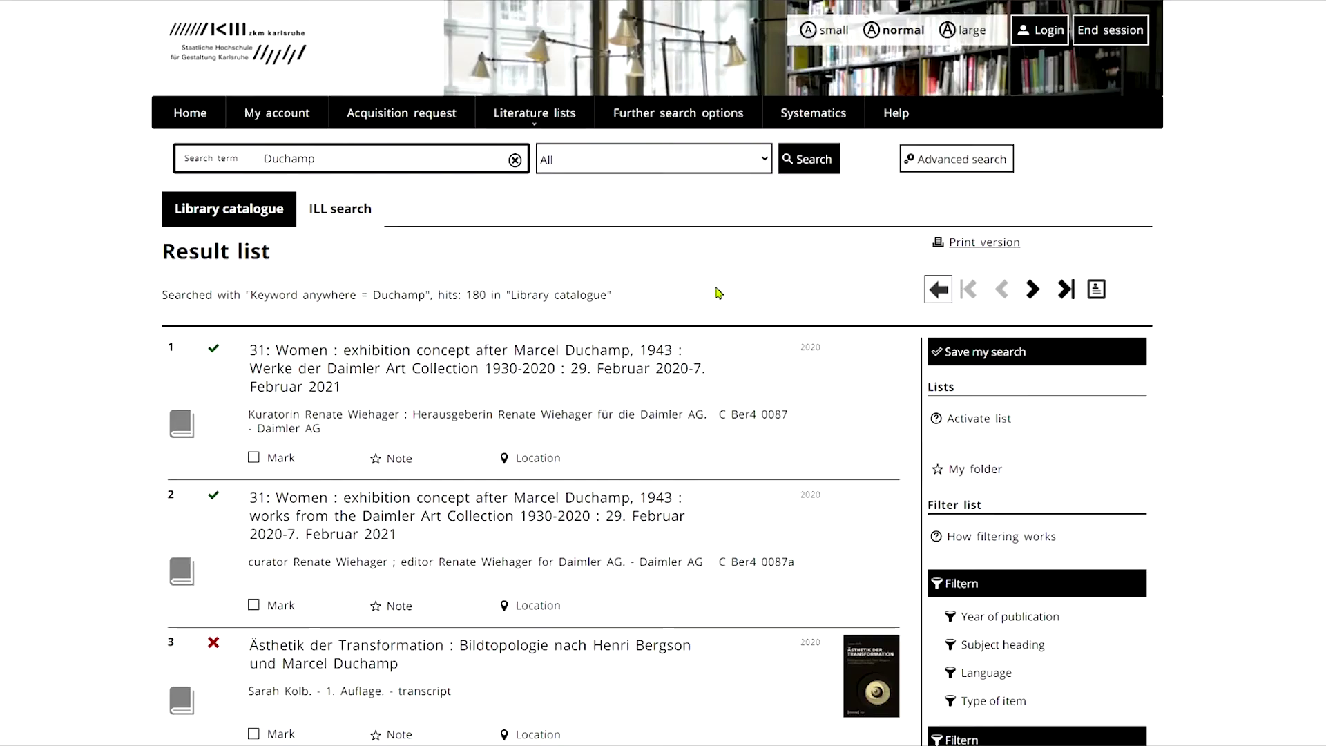
pyautogui.scroll(-9, 718, 293)
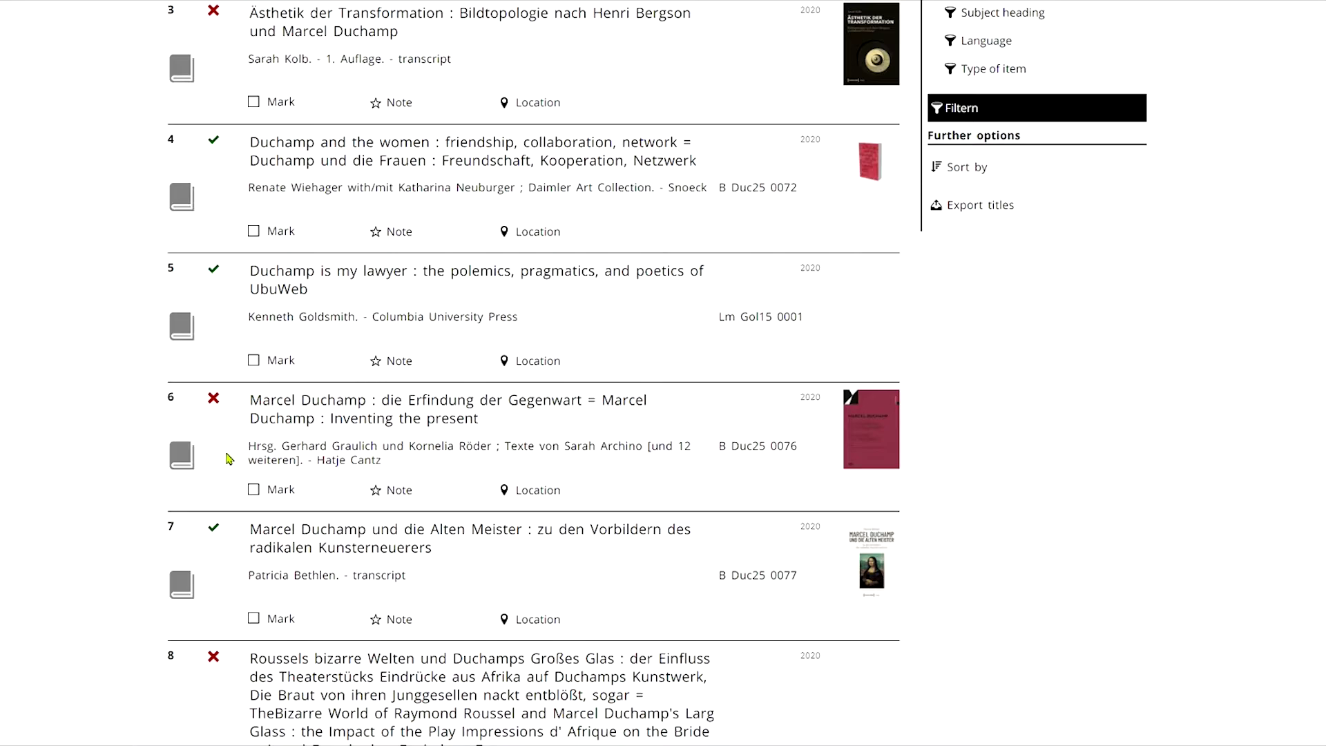
pyautogui.moveTo(217, 404)
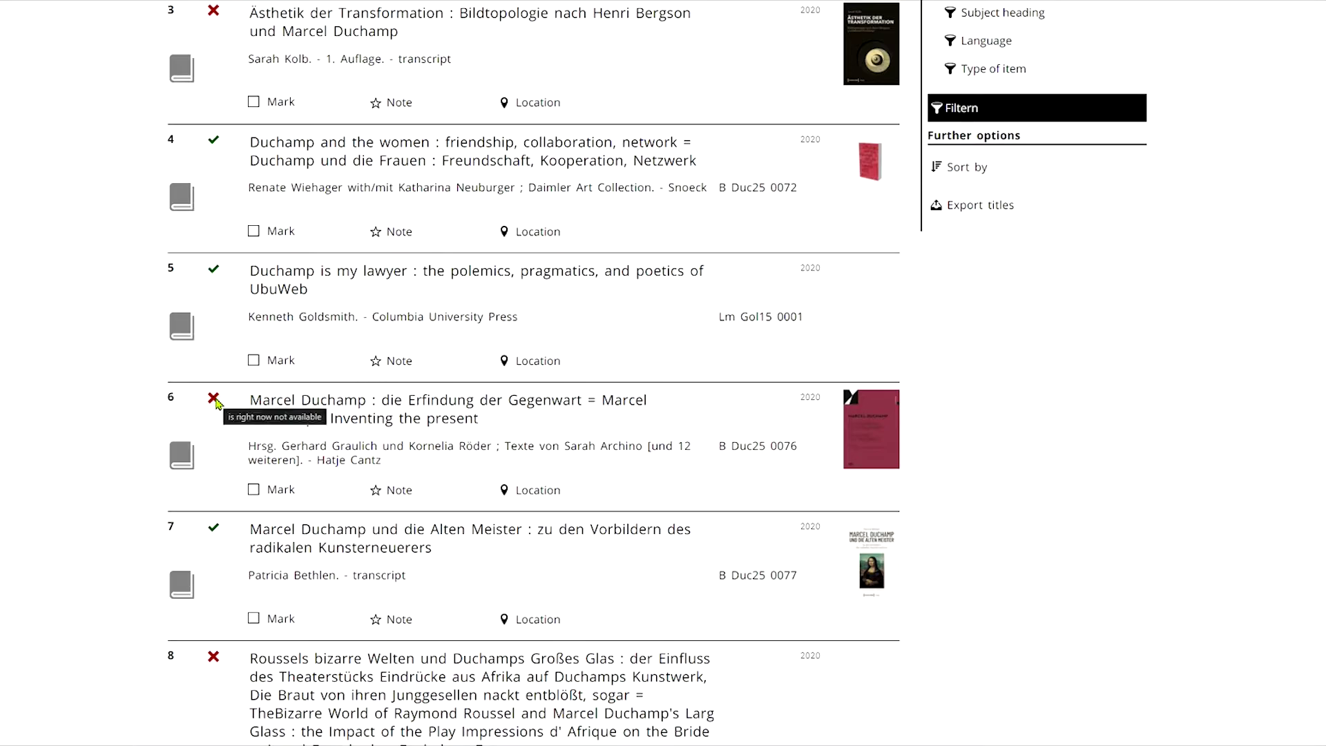
pyautogui.click(360, 420)
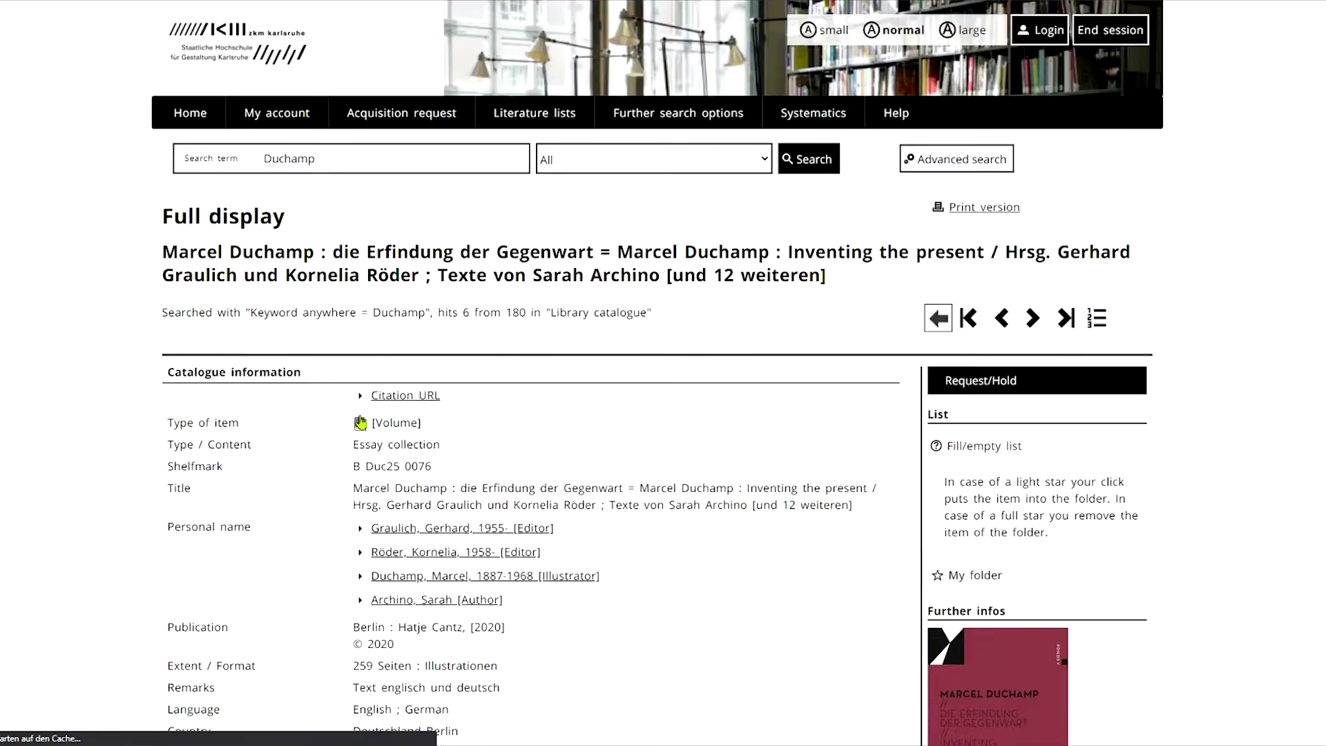
pyautogui.scroll(-2, 703, 440)
pyautogui.scroll(-5, 707, 441)
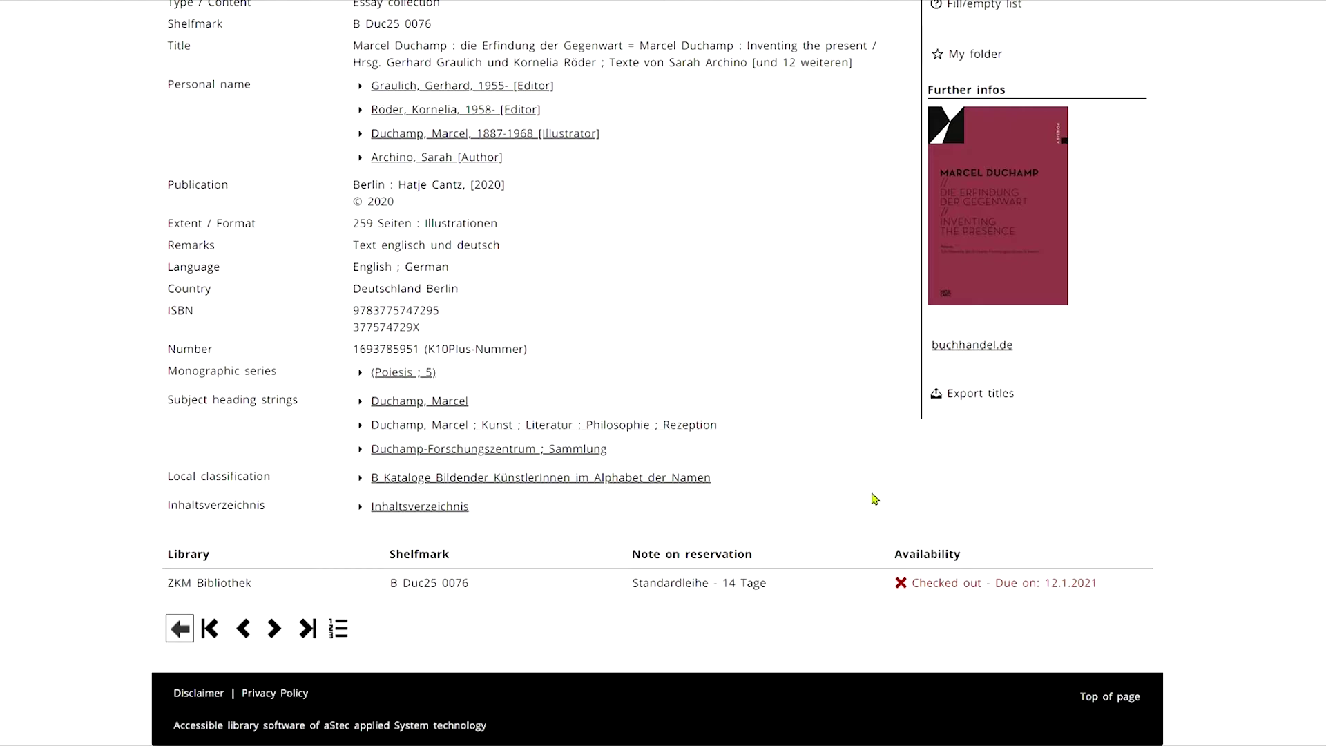
pyautogui.scroll(5, 877, 486)
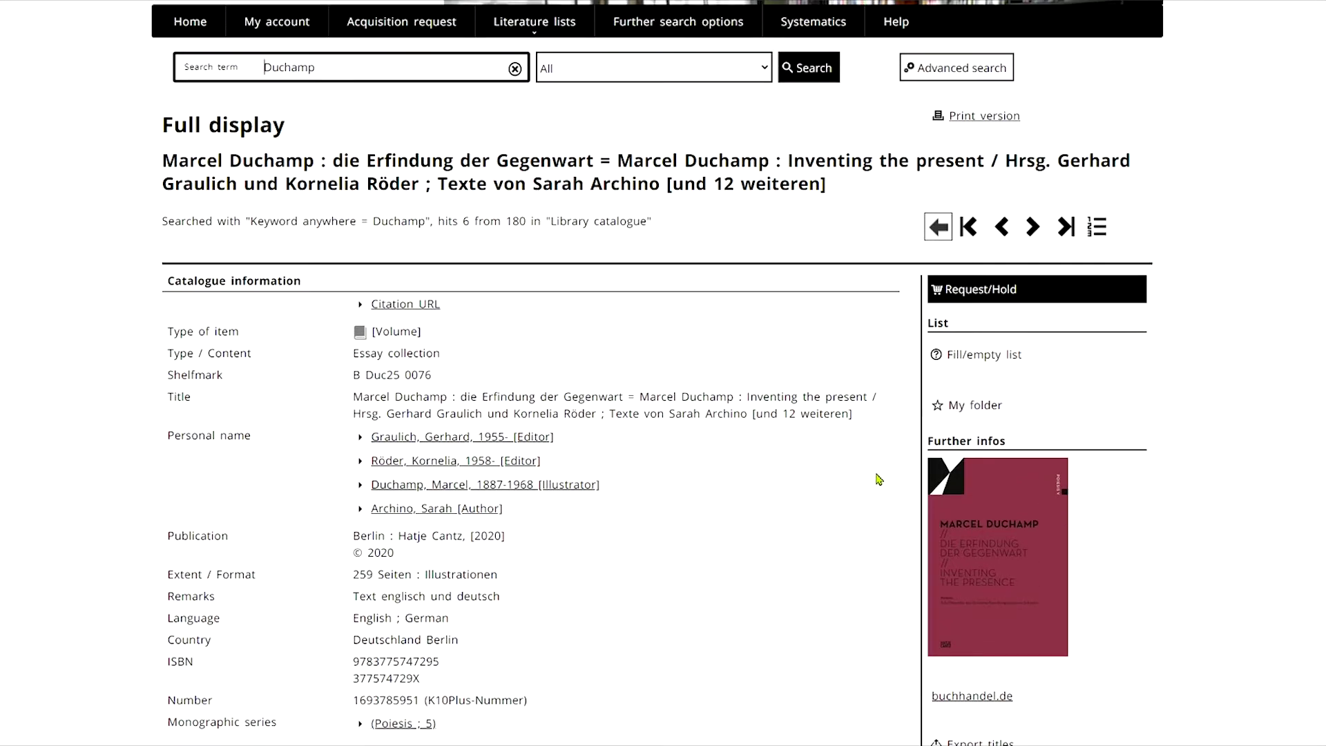
# - Request a hold on the book and log in with the ID card number and account password
pyautogui.click(1052, 291)
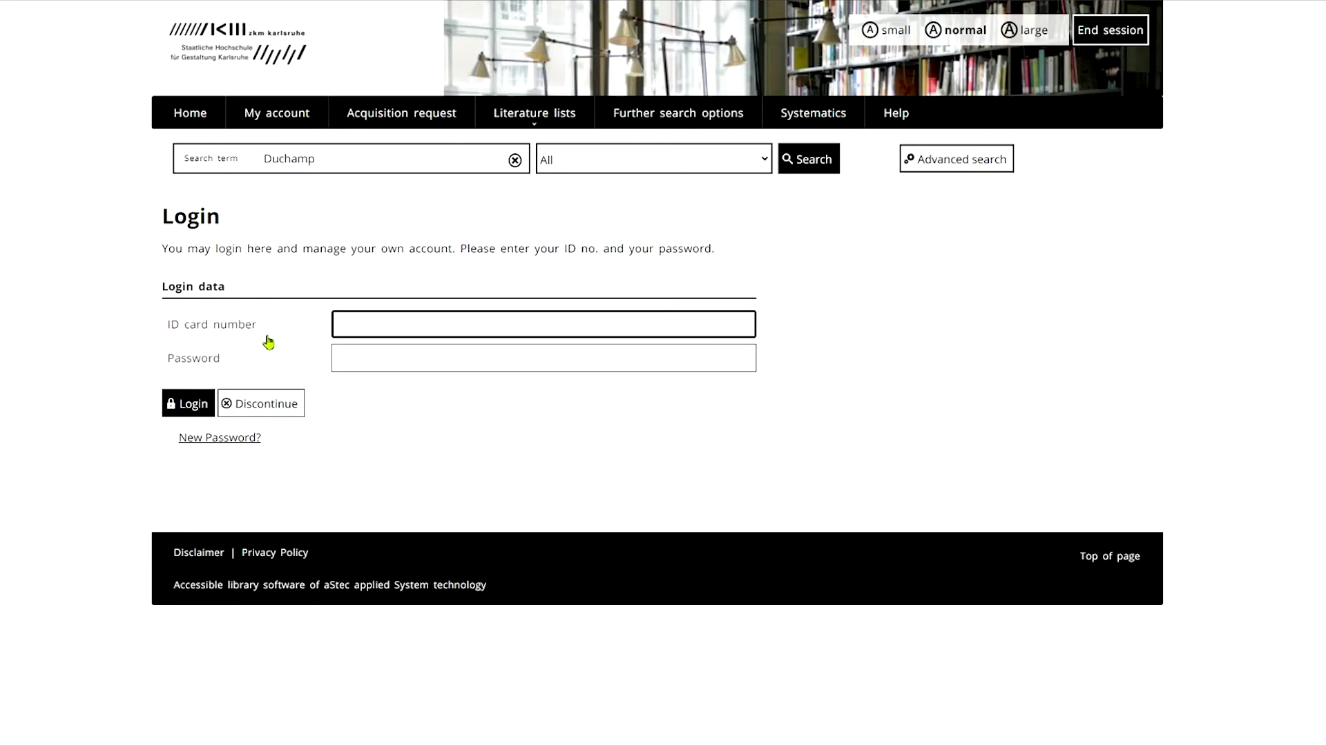
pyautogui.click(434, 324)
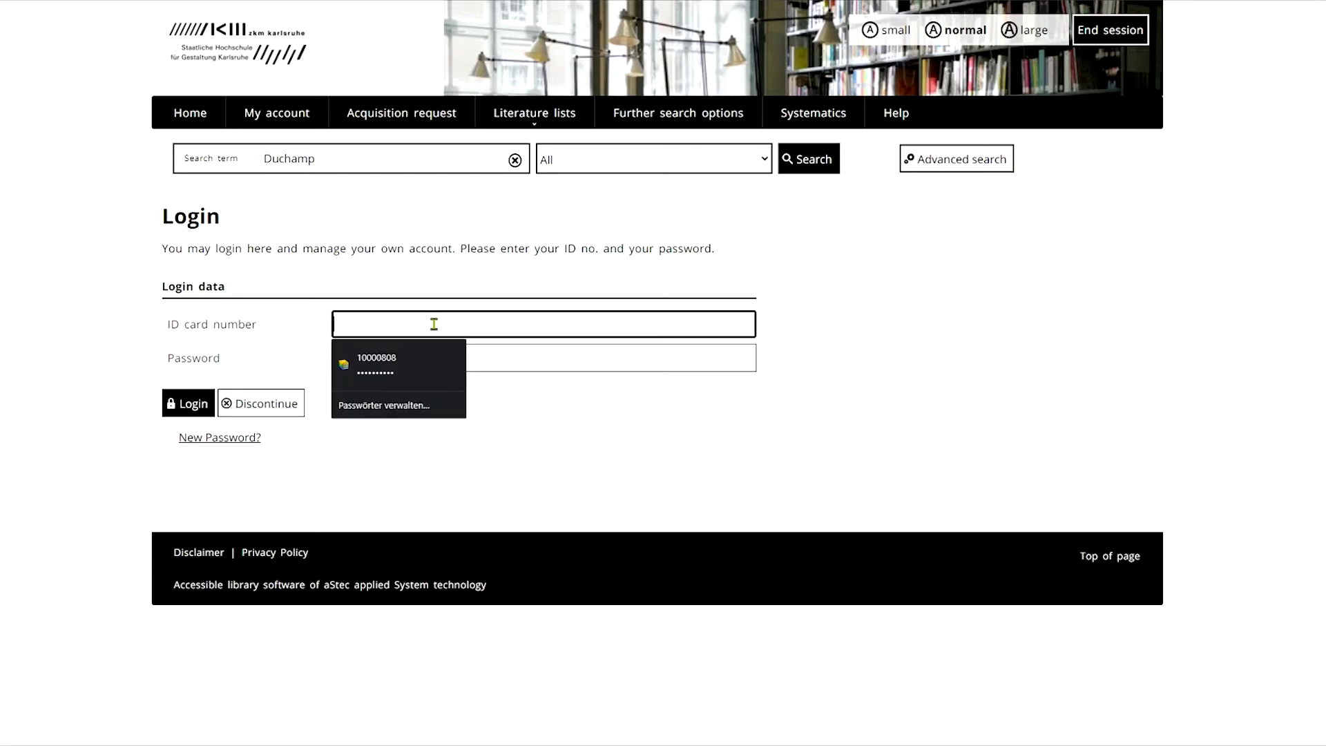
pyautogui.click(427, 361)
pyautogui.click(396, 324)
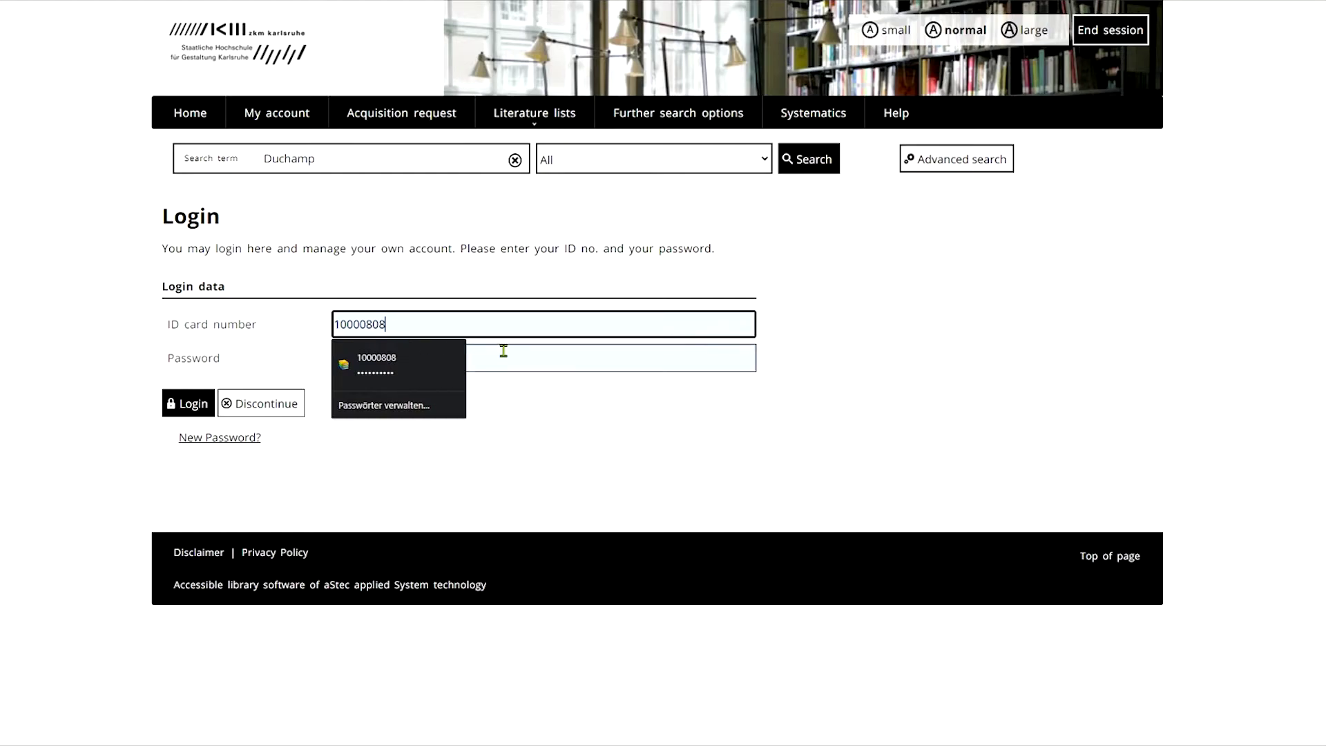
pyautogui.click(425, 355)
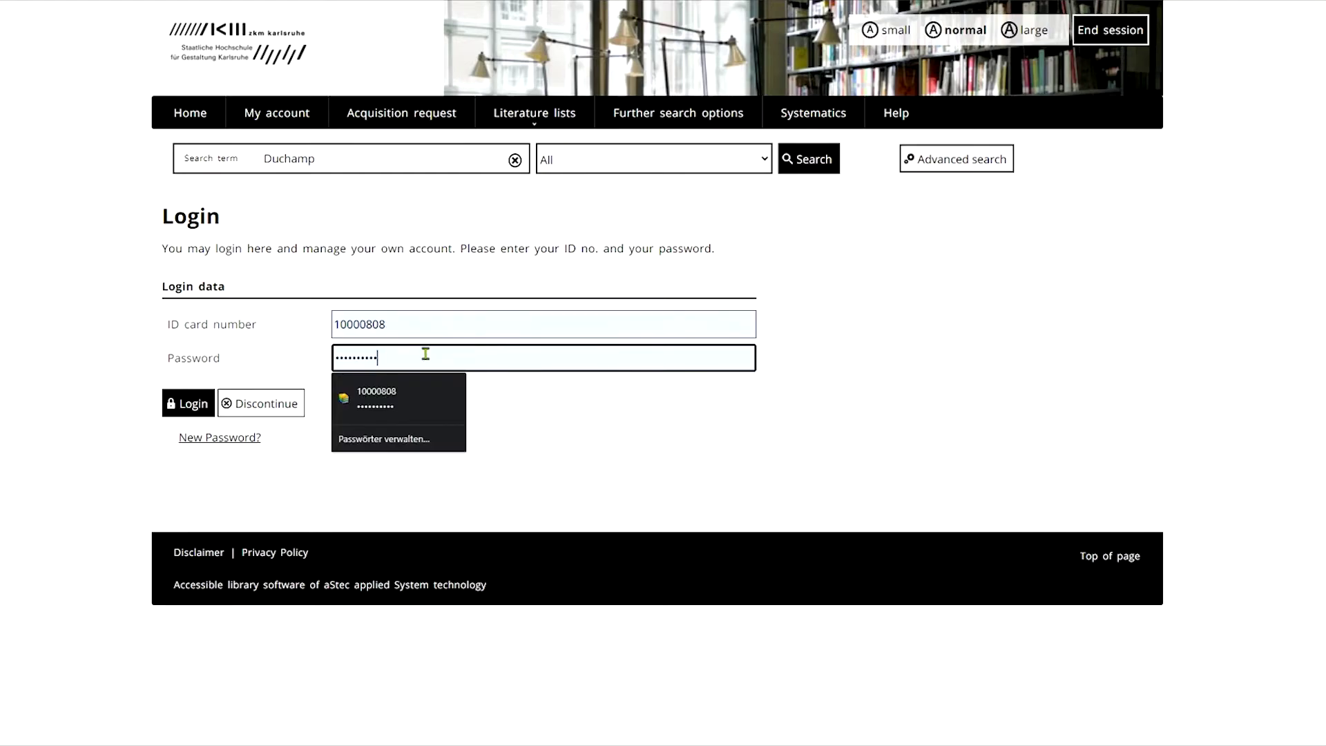
pyautogui.click(498, 401)
pyautogui.click(172, 406)
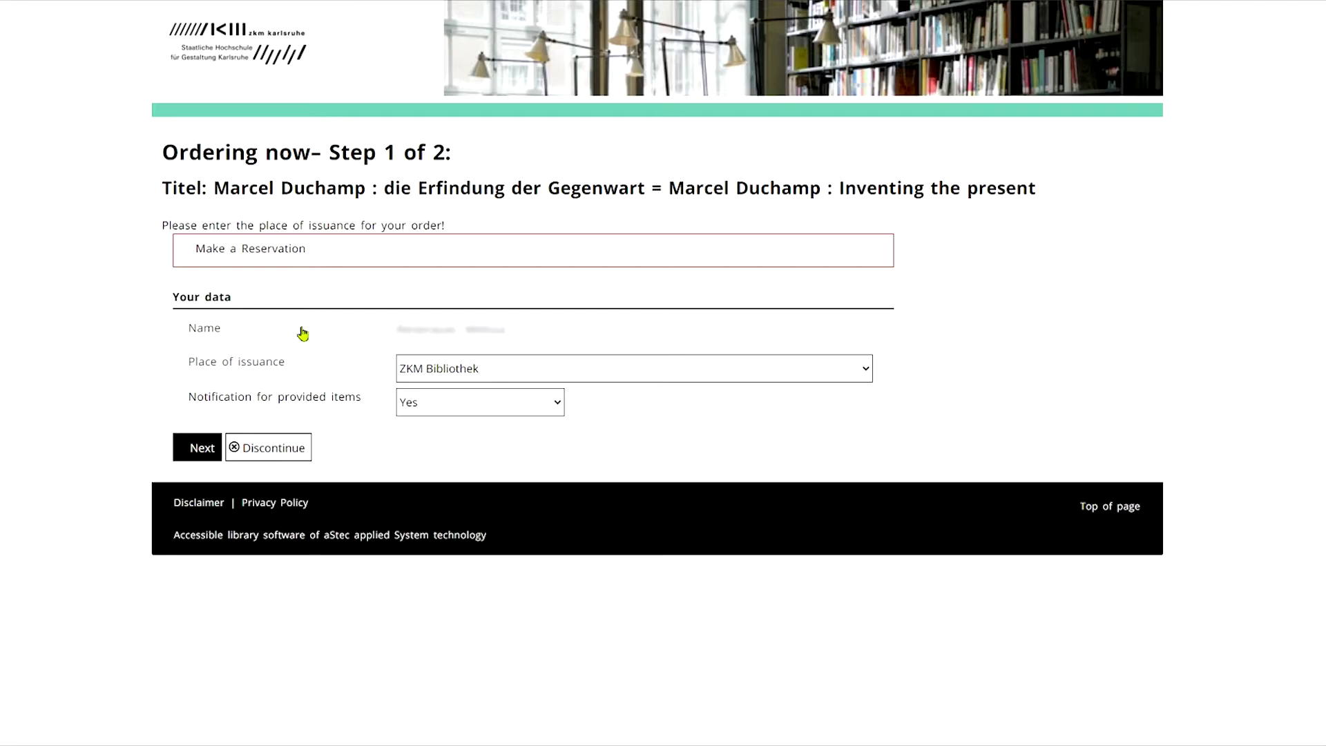
# - Submit the reservation with ZKM Bibliothek as place of issuance and notification for provided items set to Yes
pyautogui.click(215, 450)
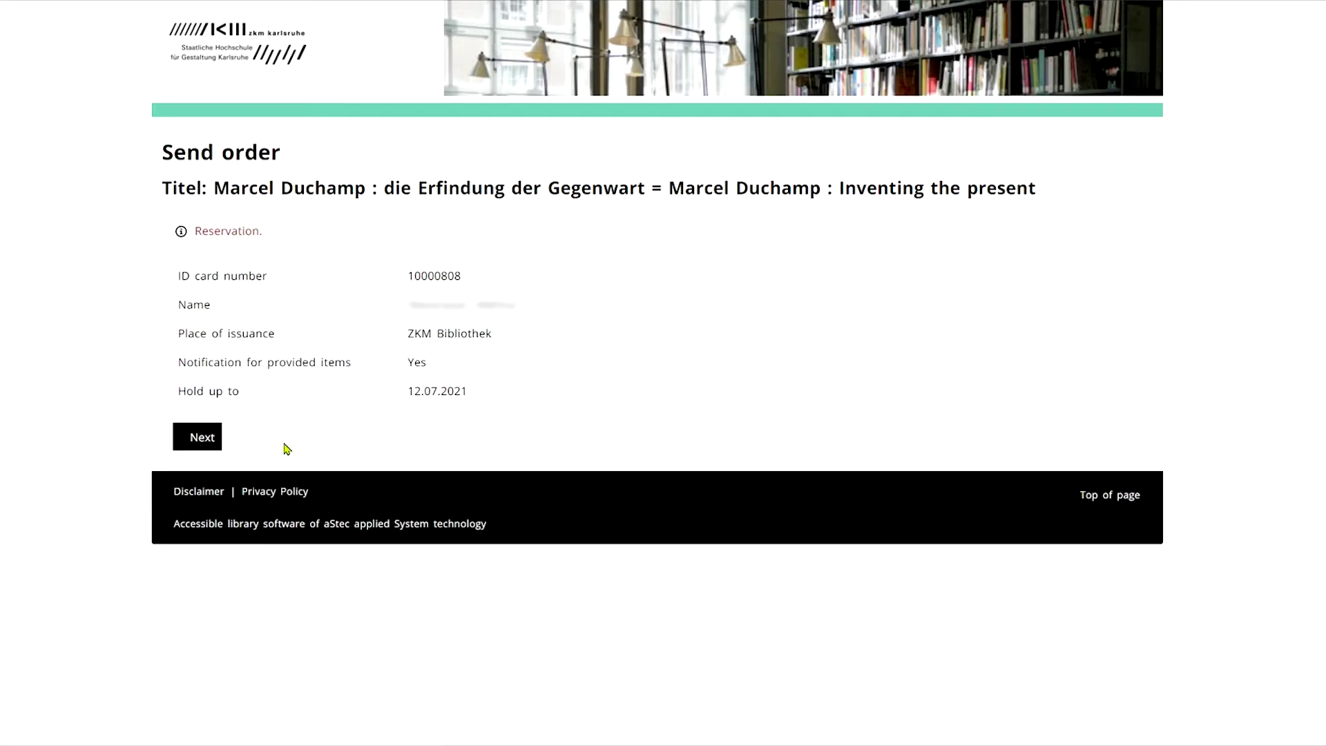
pyautogui.click(208, 436)
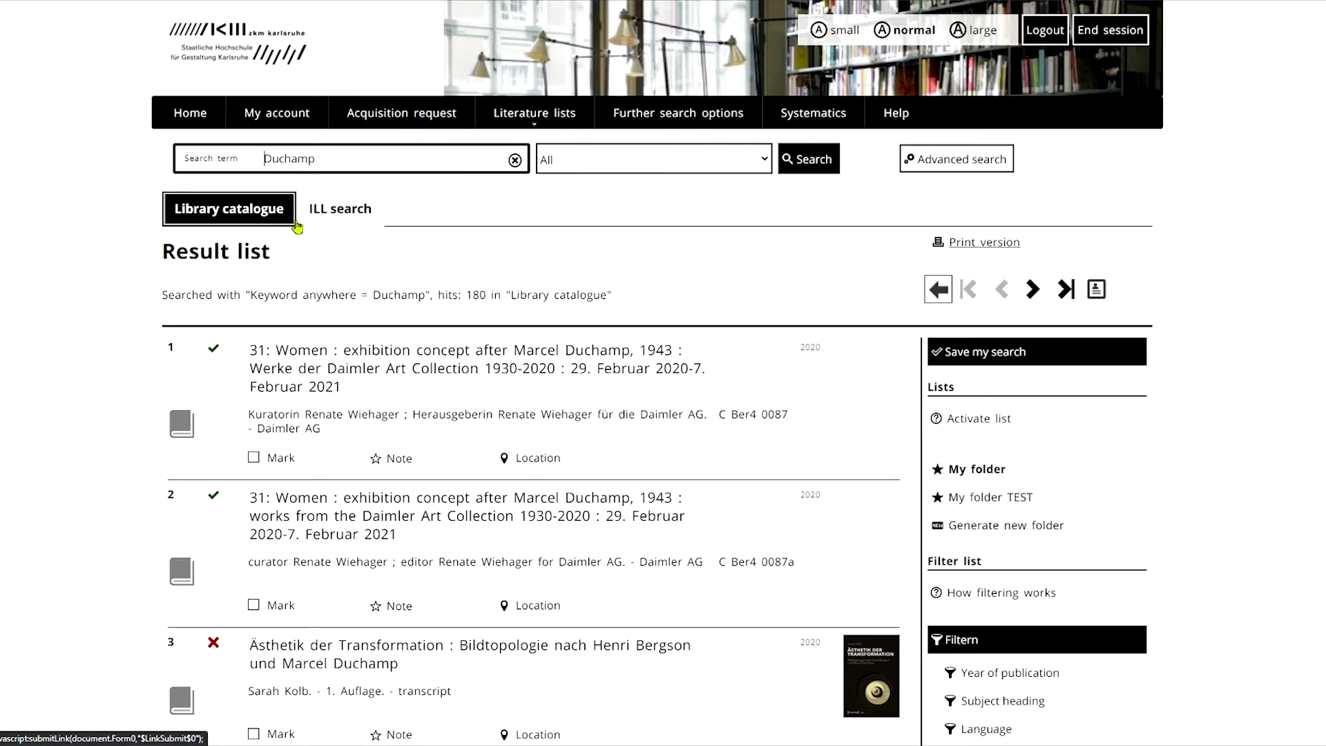
# - Switch the Duchamp search to the interlibrary loan results and open the record of "Marcel Duchamp" from Hauser & Wirth Publishers, 2021
pyautogui.click(338, 225)
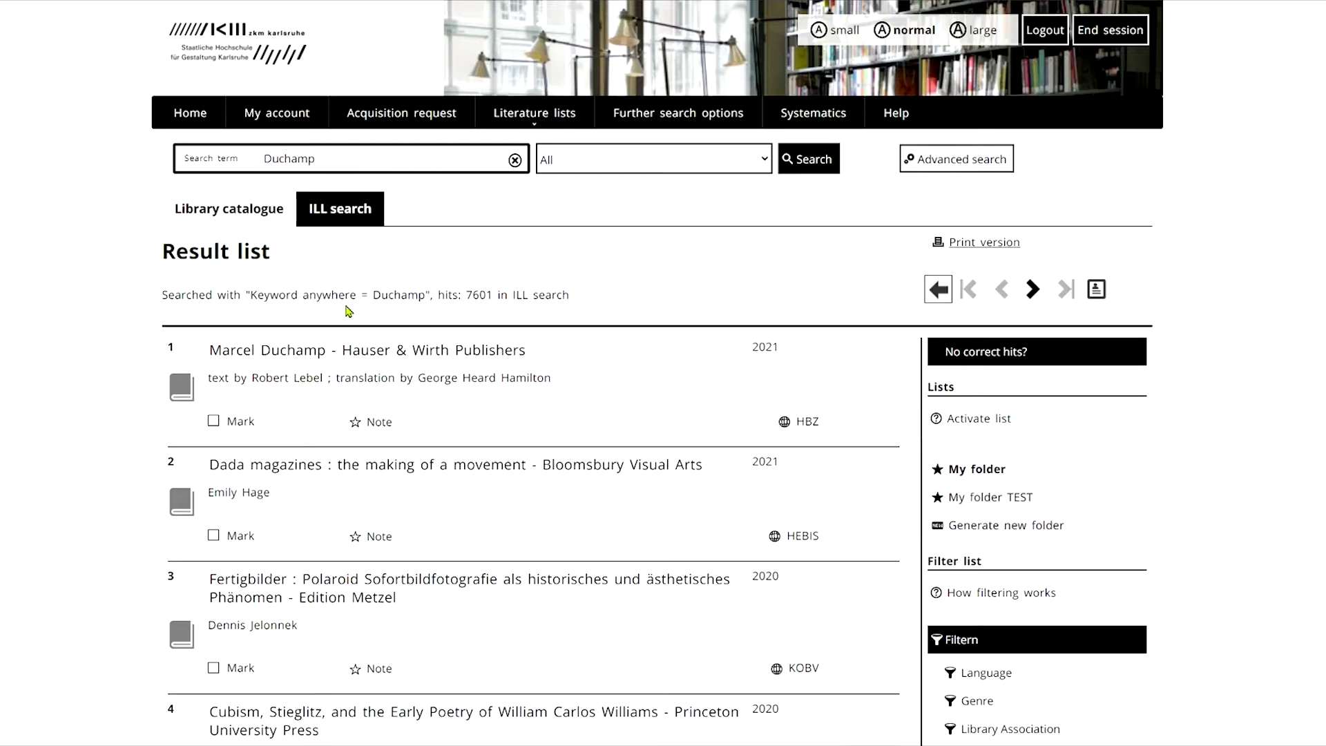
pyautogui.scroll(-2, 98, 328)
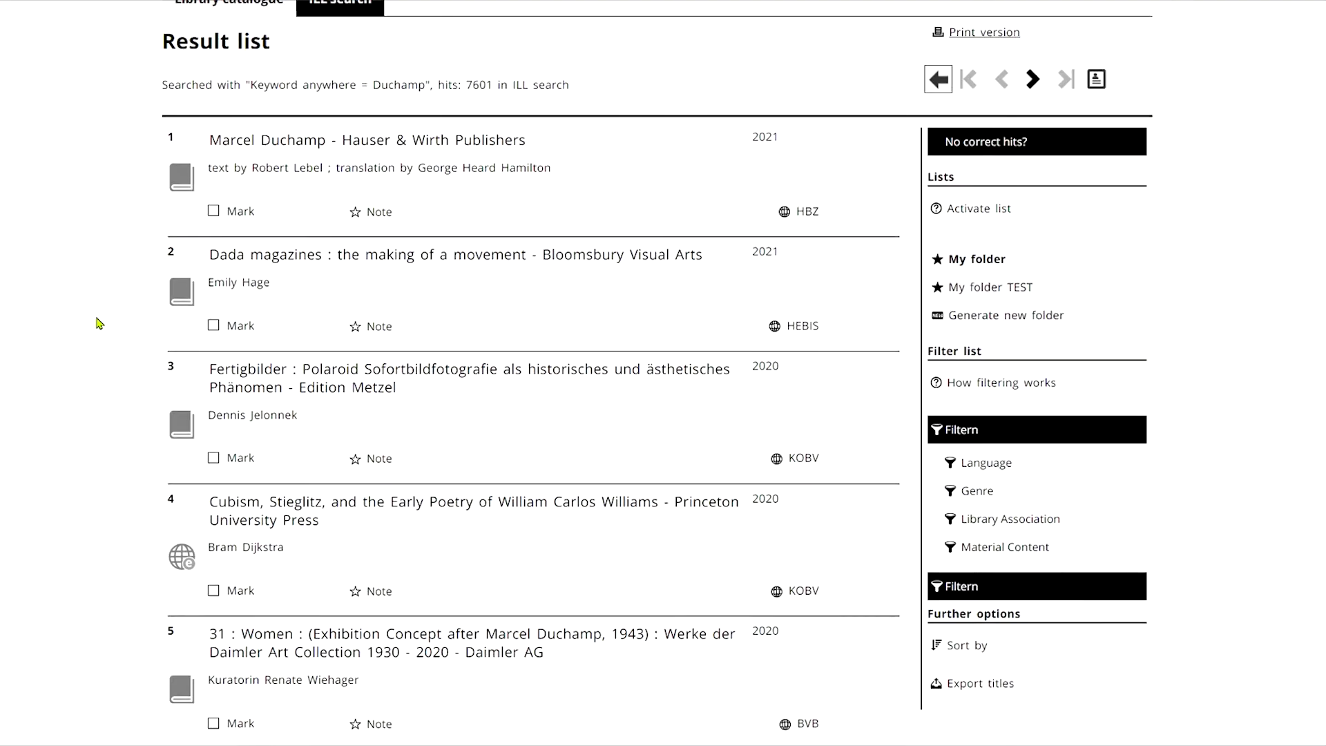
pyautogui.scroll(1, 99, 323)
pyautogui.click(373, 210)
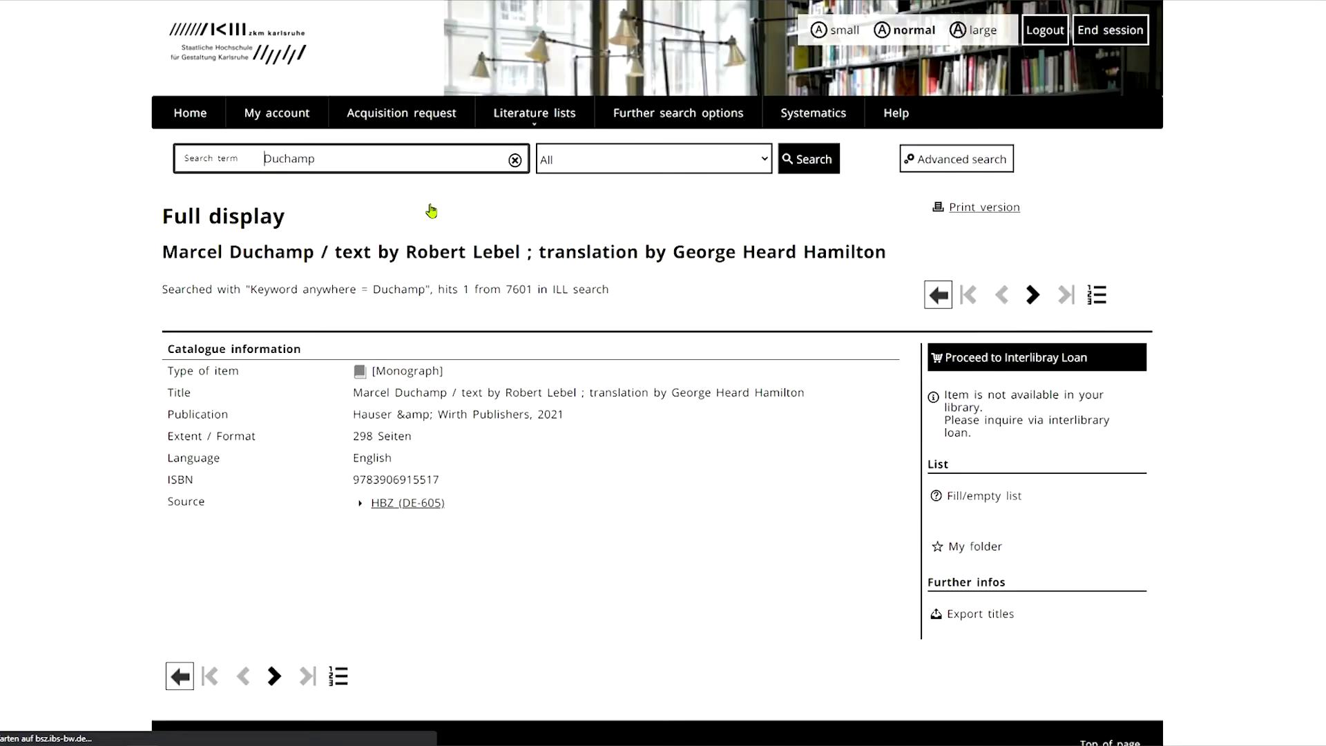
pyautogui.scroll(-1, 705, 360)
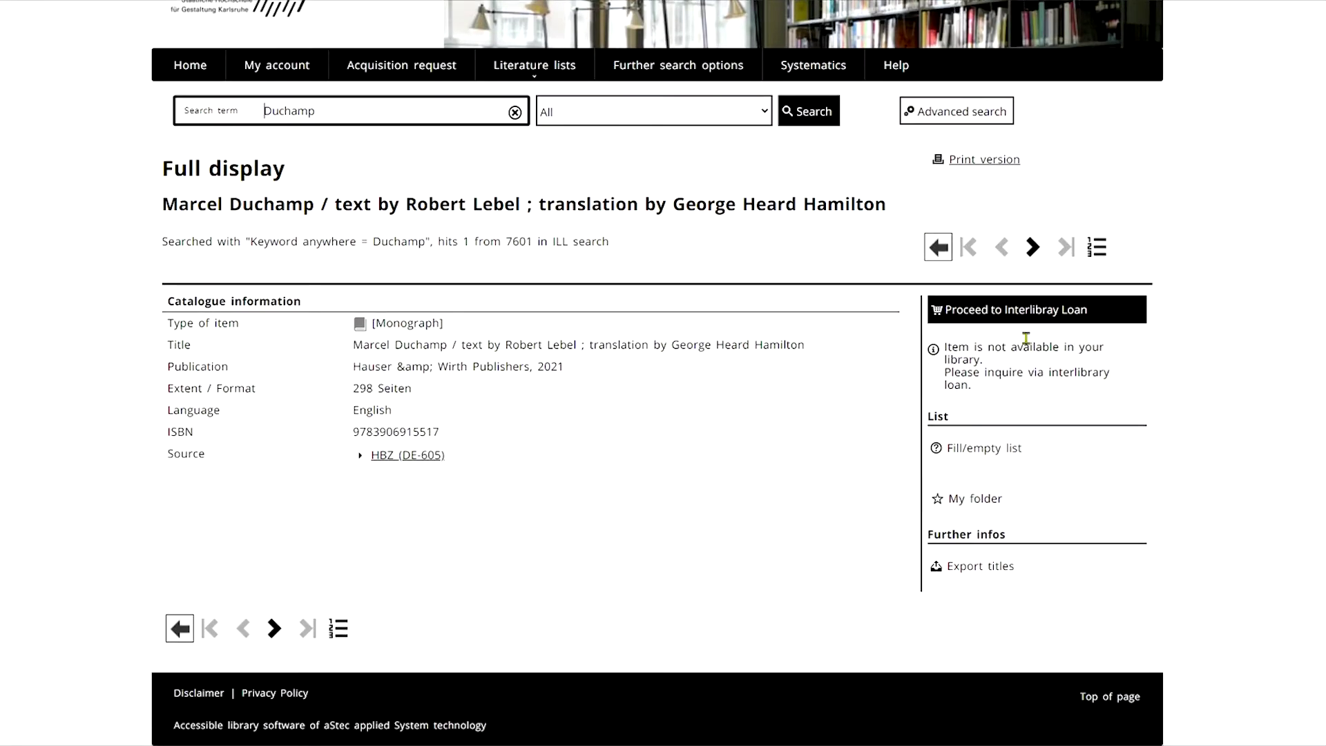
# - Start an interlibrary loan request for the book and review the paper-copy fields for author, title and pages, leaving them empty
pyautogui.click(1129, 314)
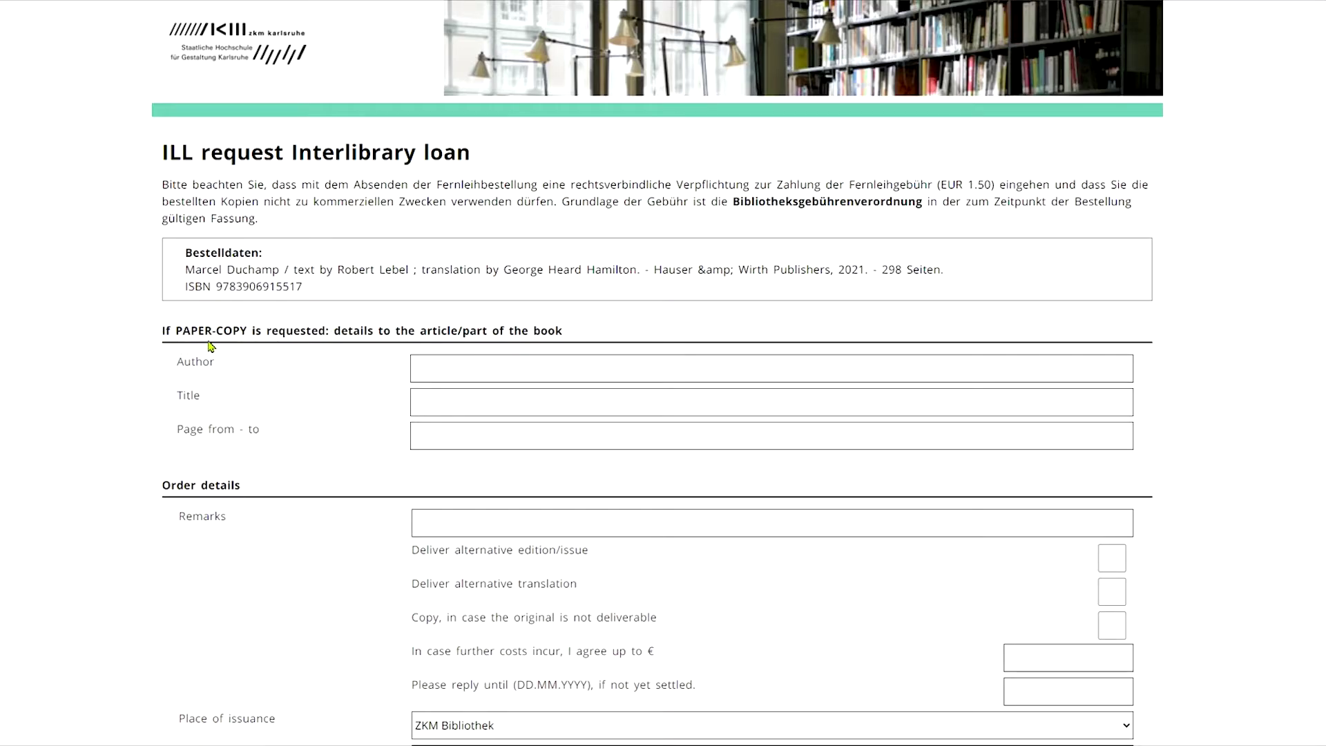
pyautogui.click(428, 367)
pyautogui.click(384, 384)
pyautogui.click(207, 404)
pyautogui.click(422, 399)
pyautogui.click(247, 435)
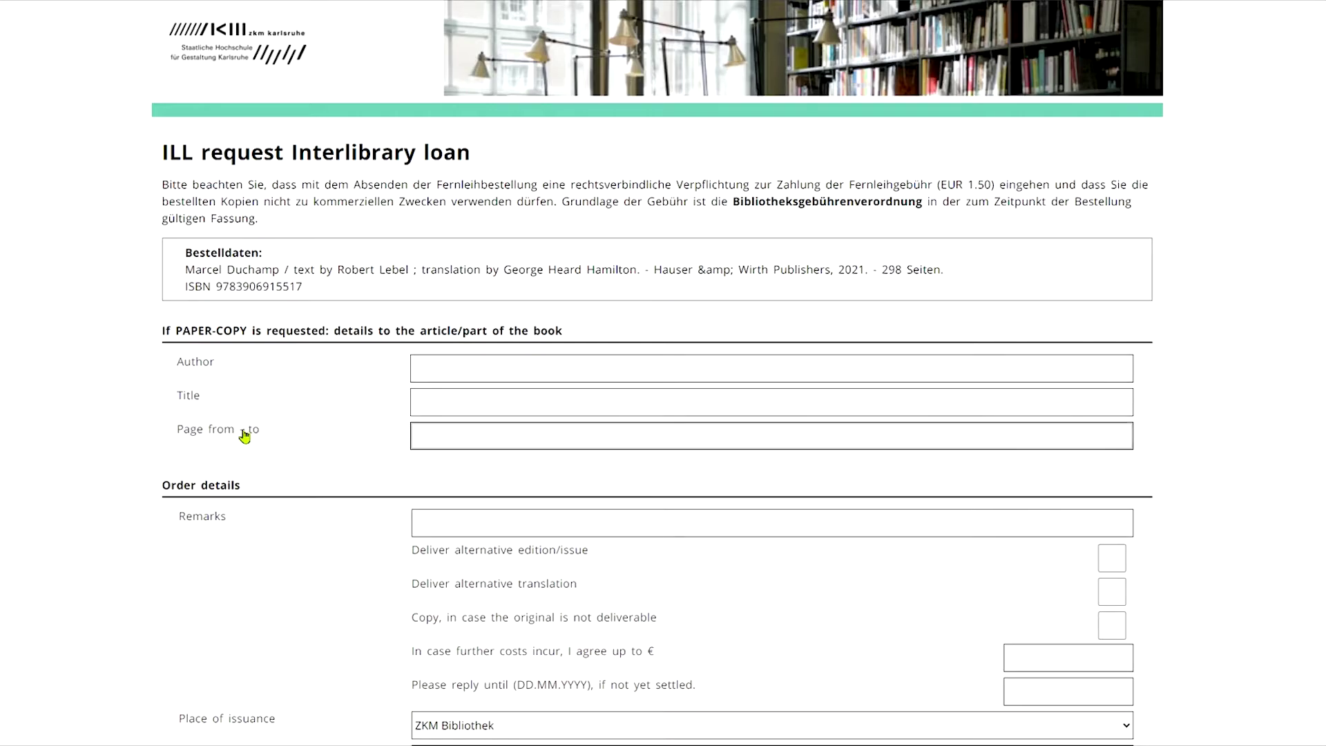
pyautogui.scroll(-4, 353, 407)
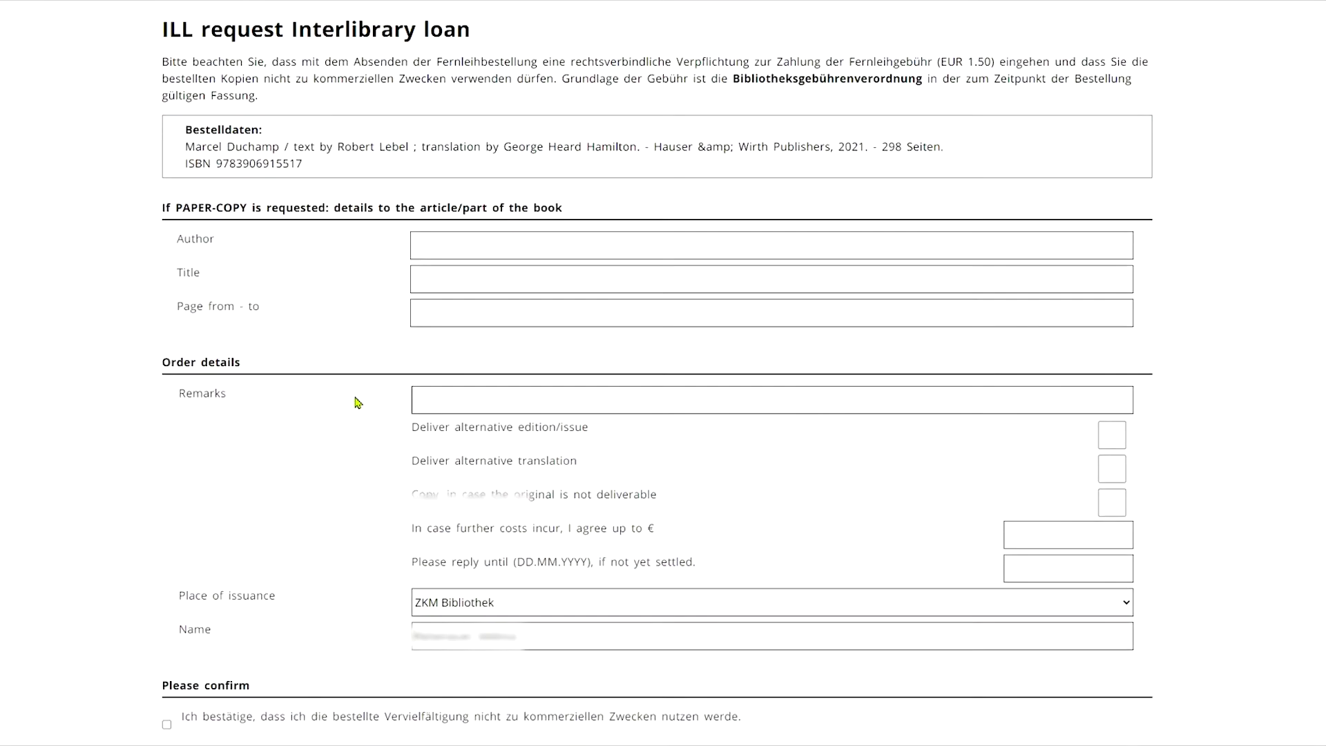
# - Add the remark "I need it until ...", confirm non-commercial use, and submit the interlibrary loan order with costs
pyautogui.click(223, 270)
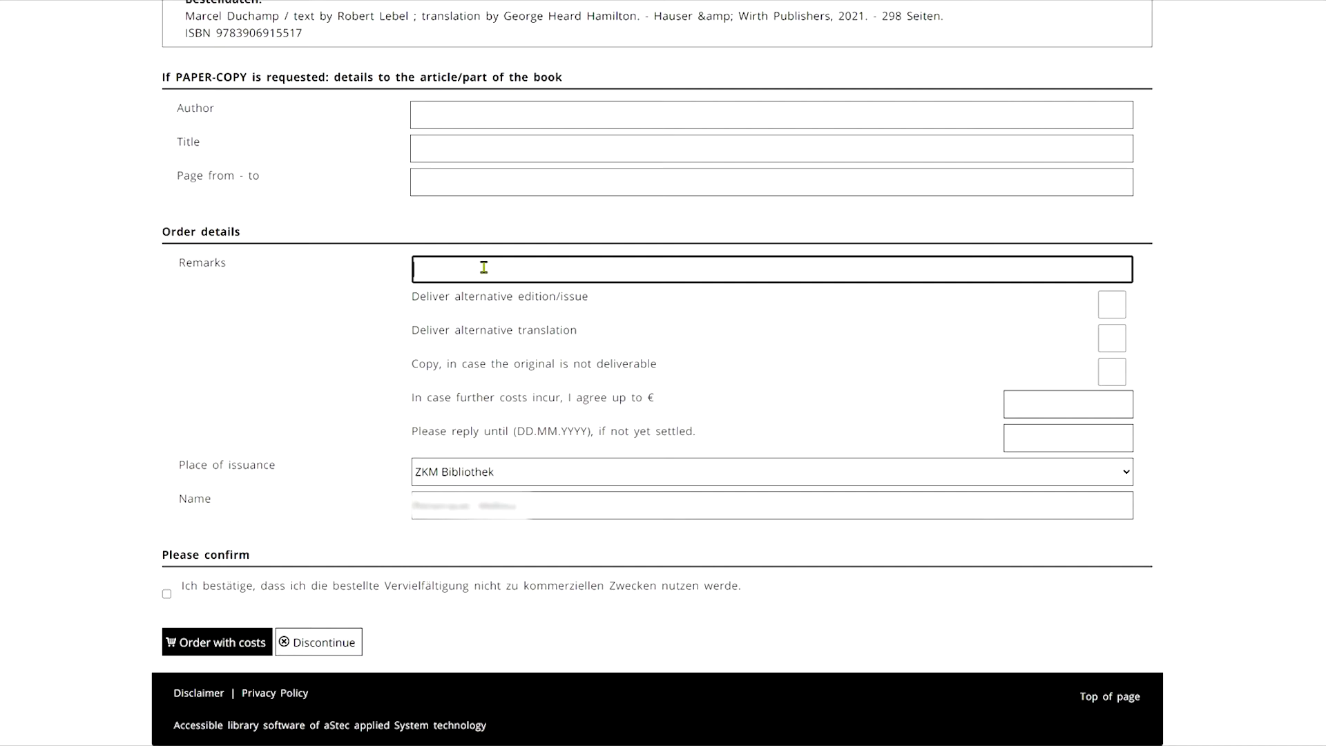
pyautogui.write('I need it until ...')
pyautogui.click(226, 596)
pyautogui.click(199, 605)
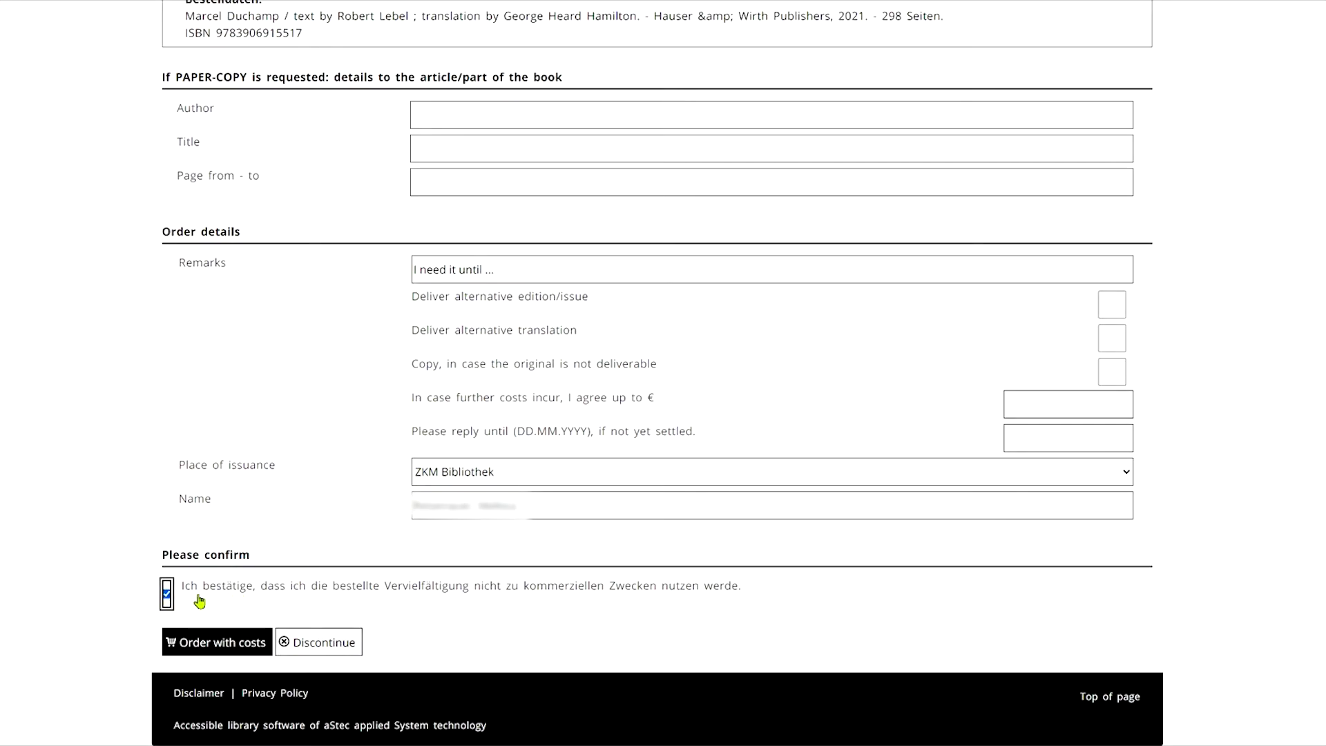
pyautogui.click(233, 652)
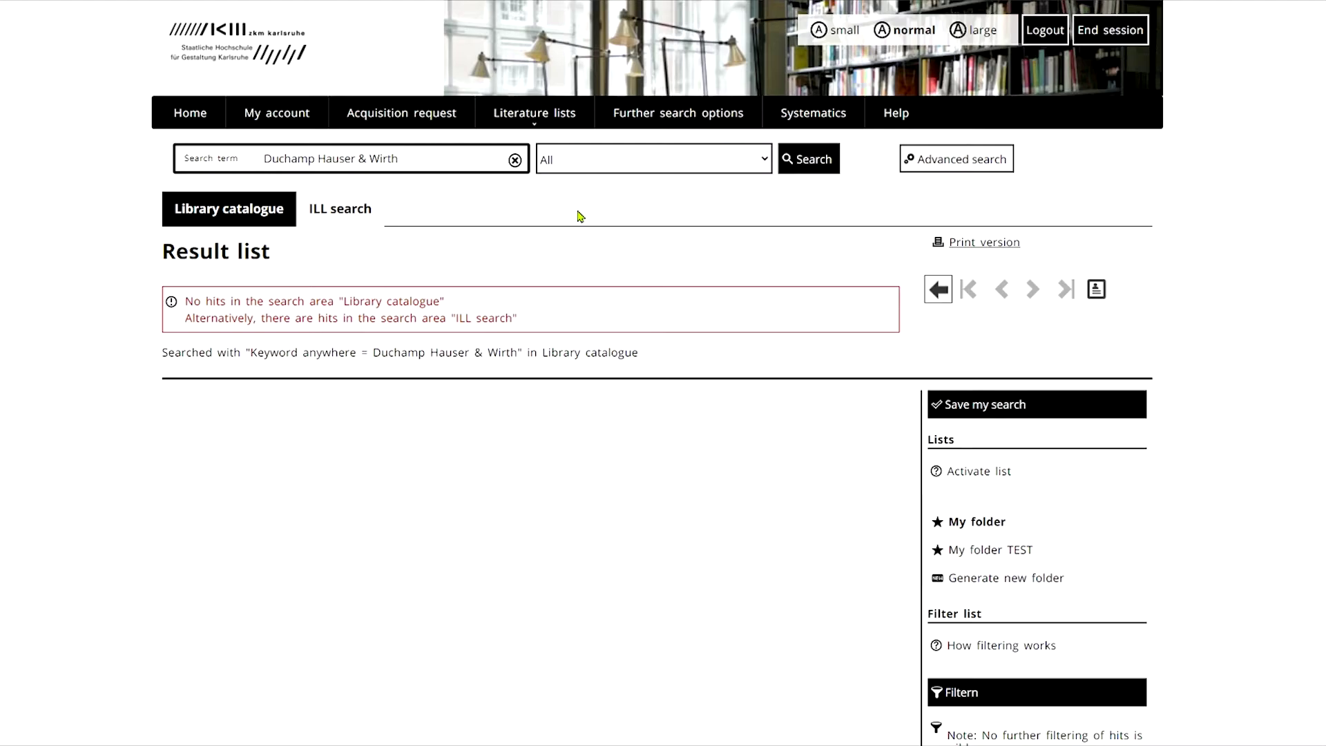
# - Open the acquisition request site linked from the library's instructions and log in to ZKM Karlsruhe with the user number and password
pyautogui.click(458, 115)
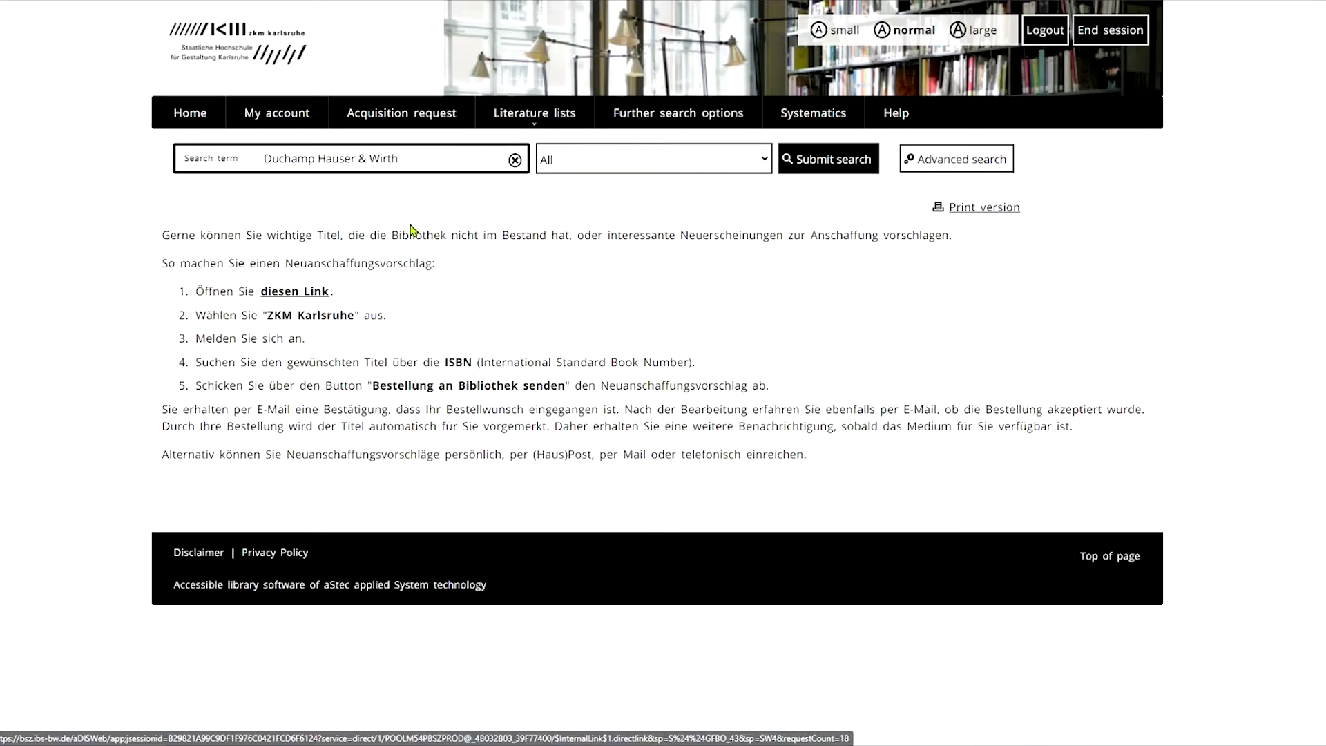
pyautogui.click(295, 299)
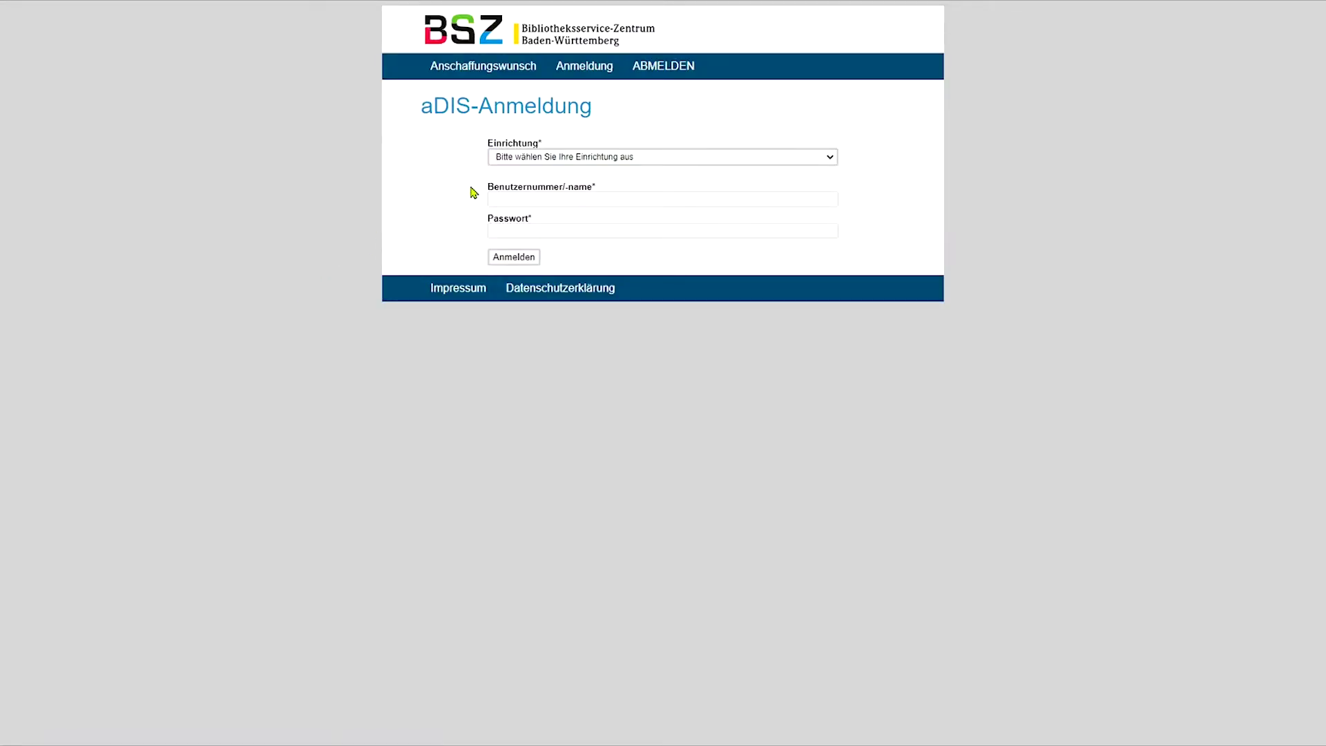
pyautogui.click(611, 166)
pyautogui.scroll(-1, 587, 289)
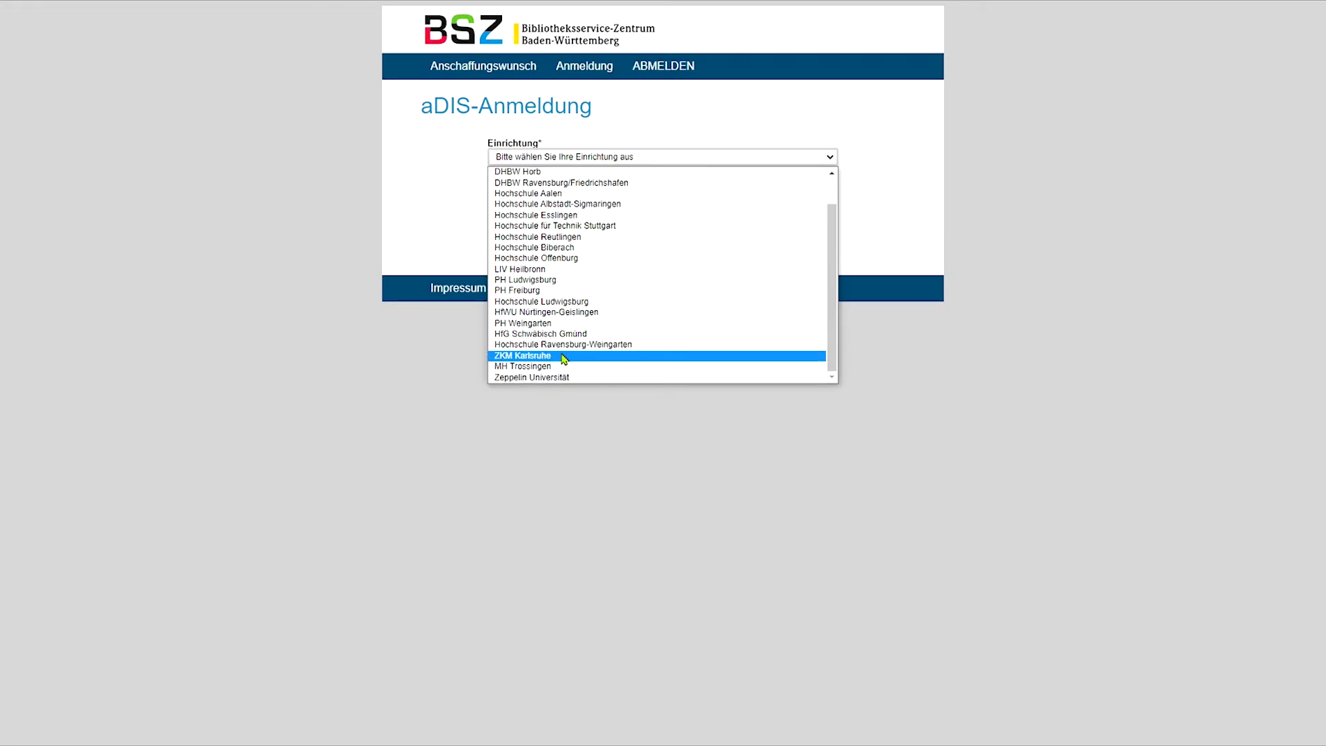
pyautogui.click(563, 356)
pyautogui.click(567, 196)
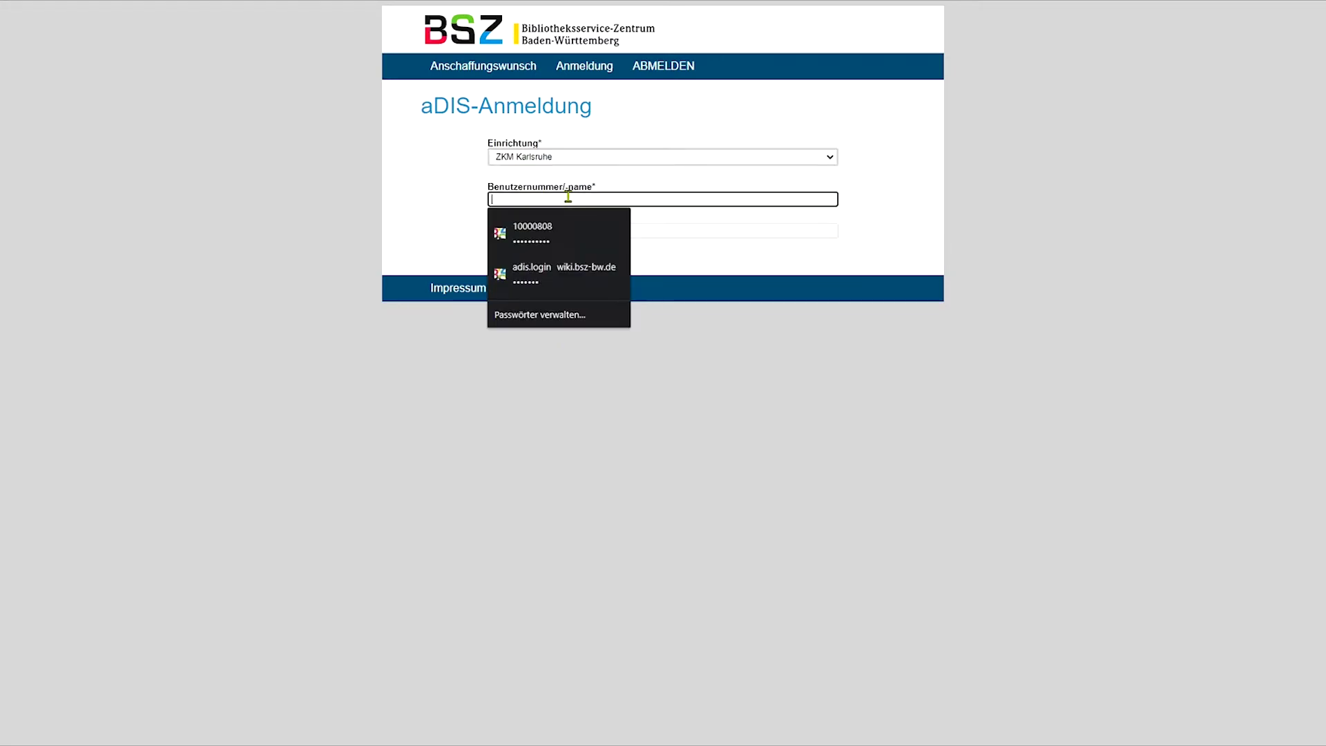
pyautogui.click(571, 236)
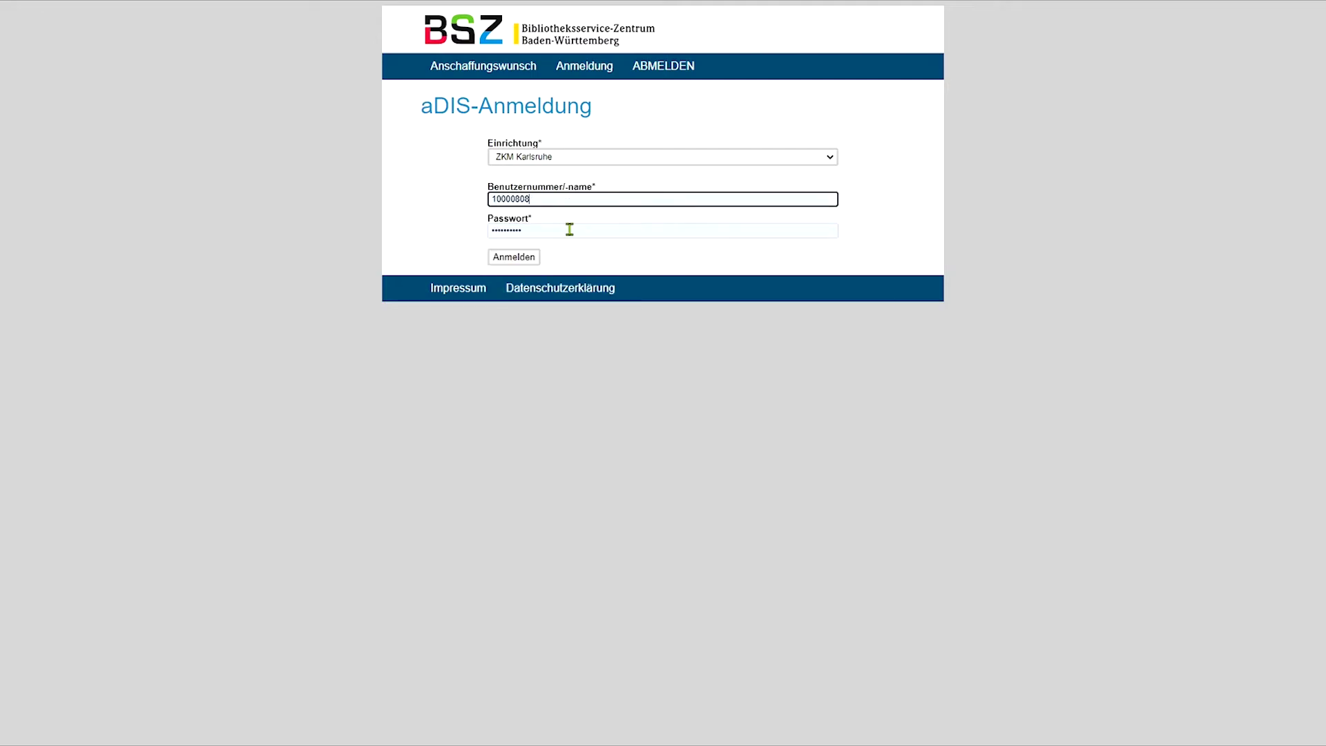
pyautogui.click(524, 261)
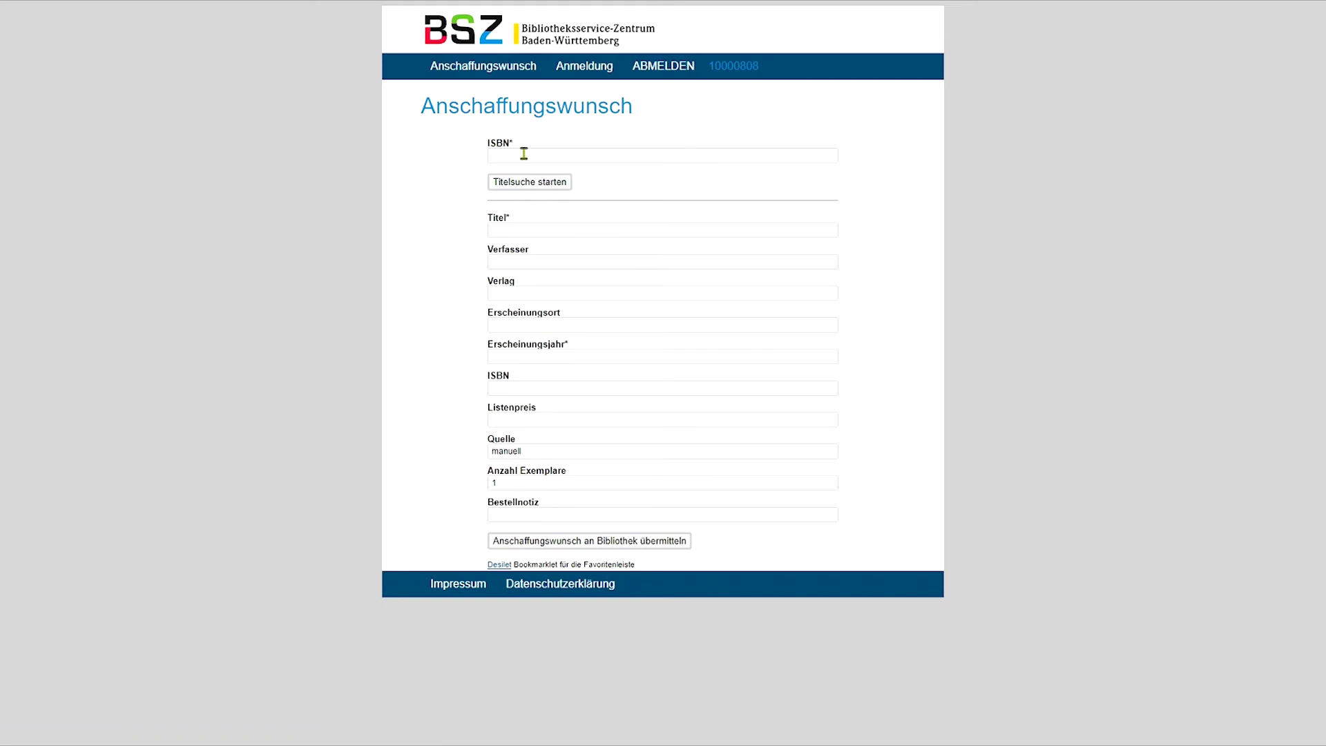
# - Enter the book's copied ISBN in the acquisition request and start the title search
pyautogui.click(526, 153)
pyautogui.hotkey('ctrl', 'v')
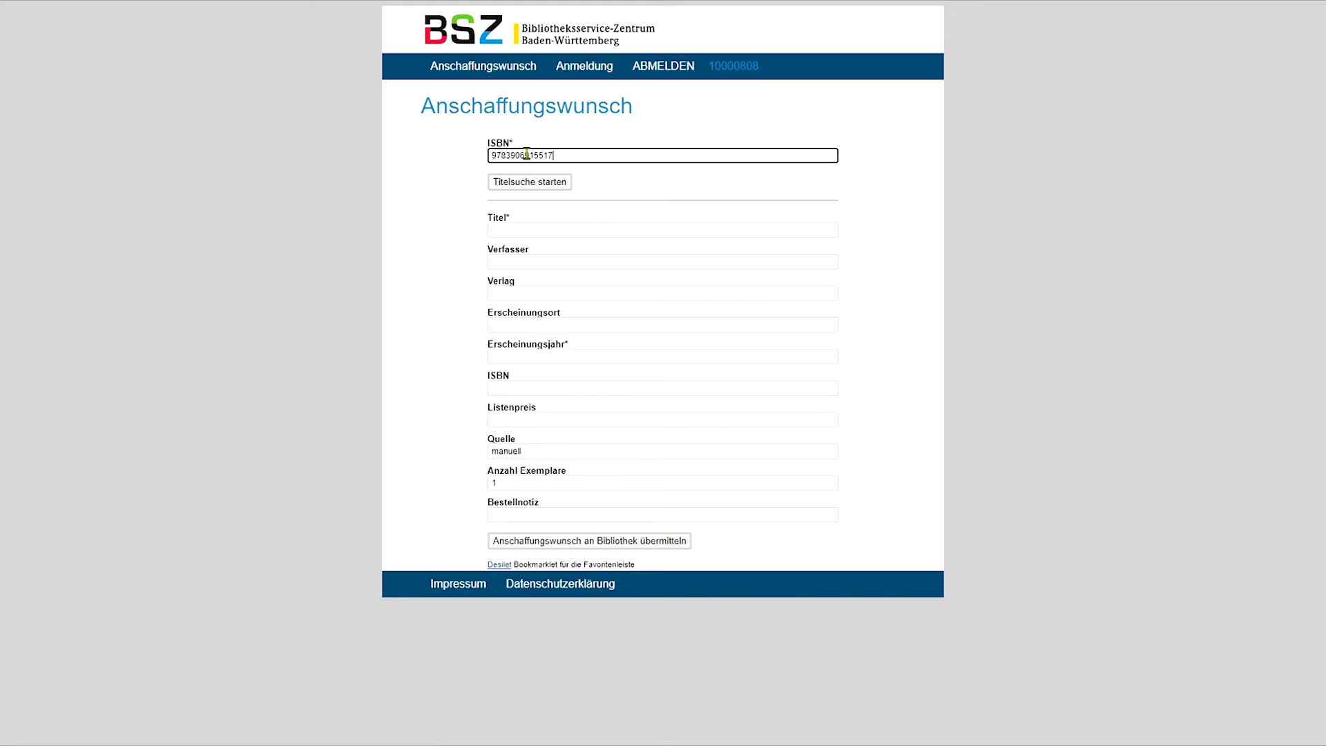
pyautogui.click(552, 186)
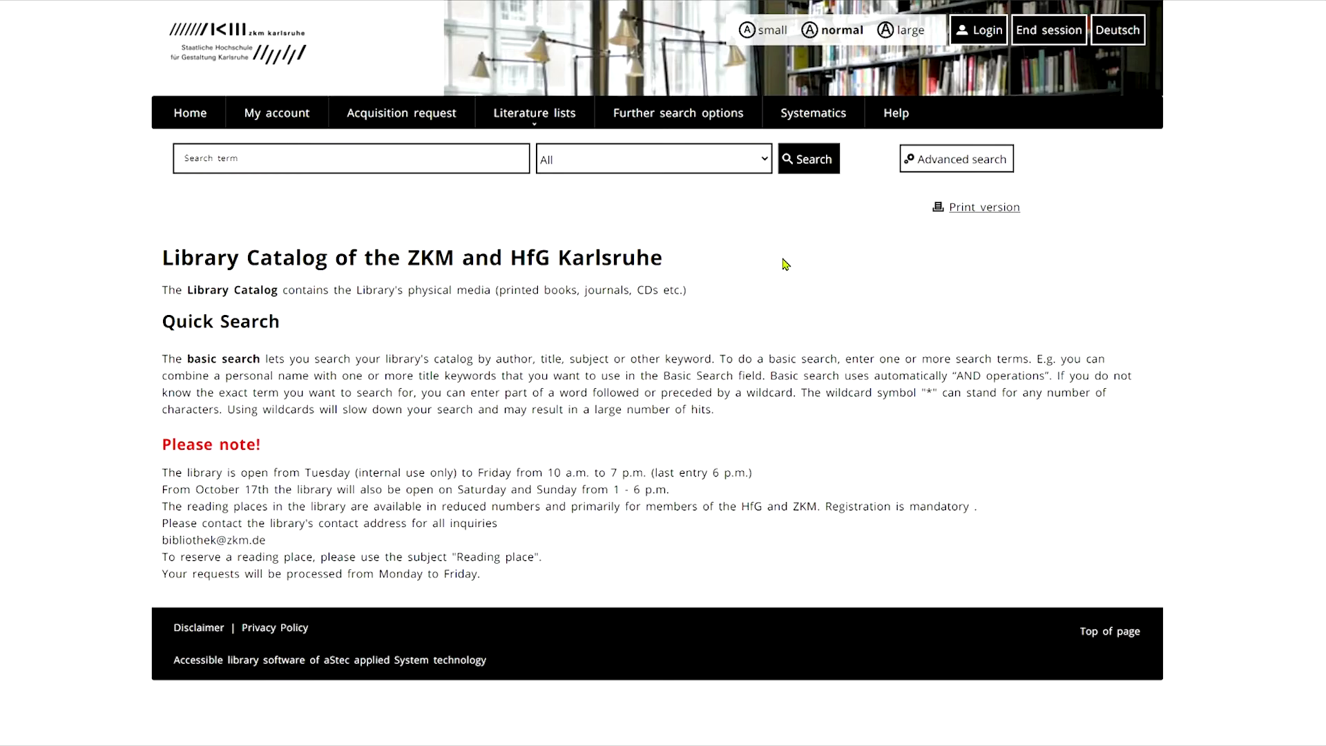
# - Log in to the library catalogue with the ID card number and the account password
pyautogui.click(980, 35)
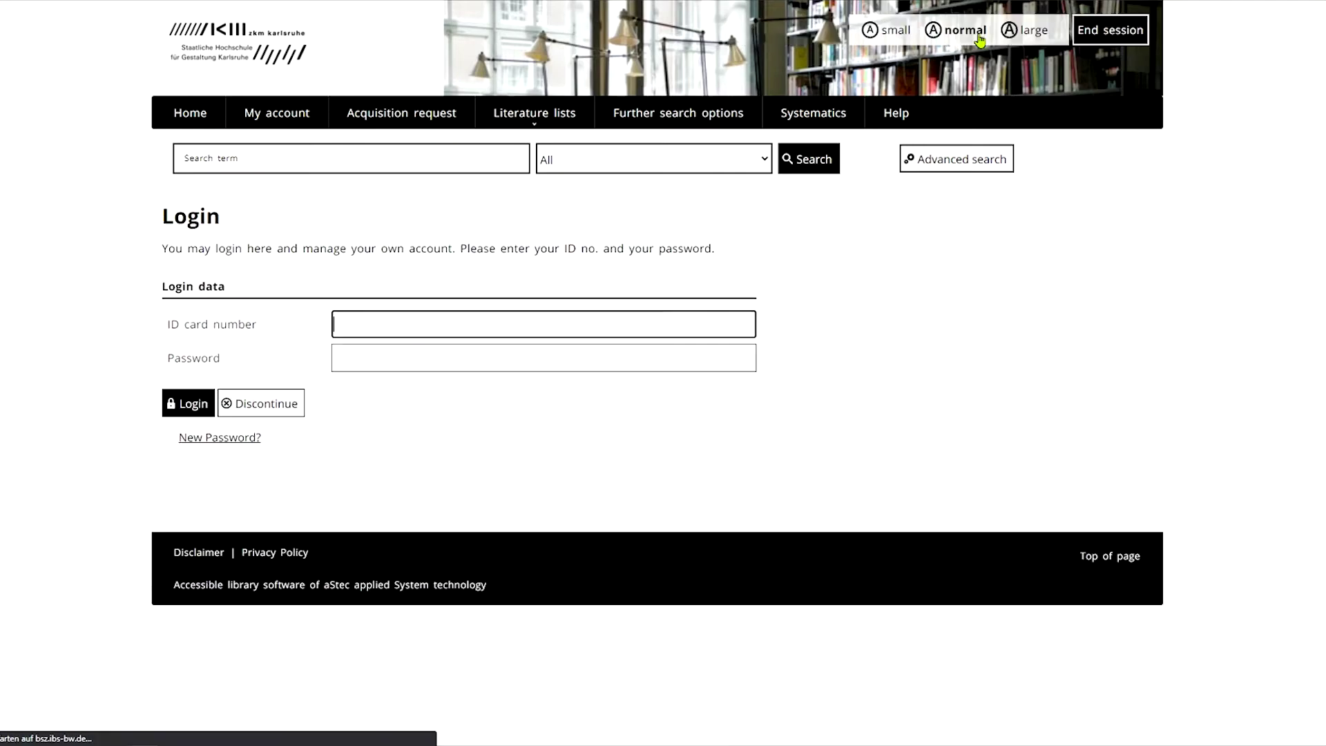
pyautogui.click(354, 324)
pyautogui.click(349, 359)
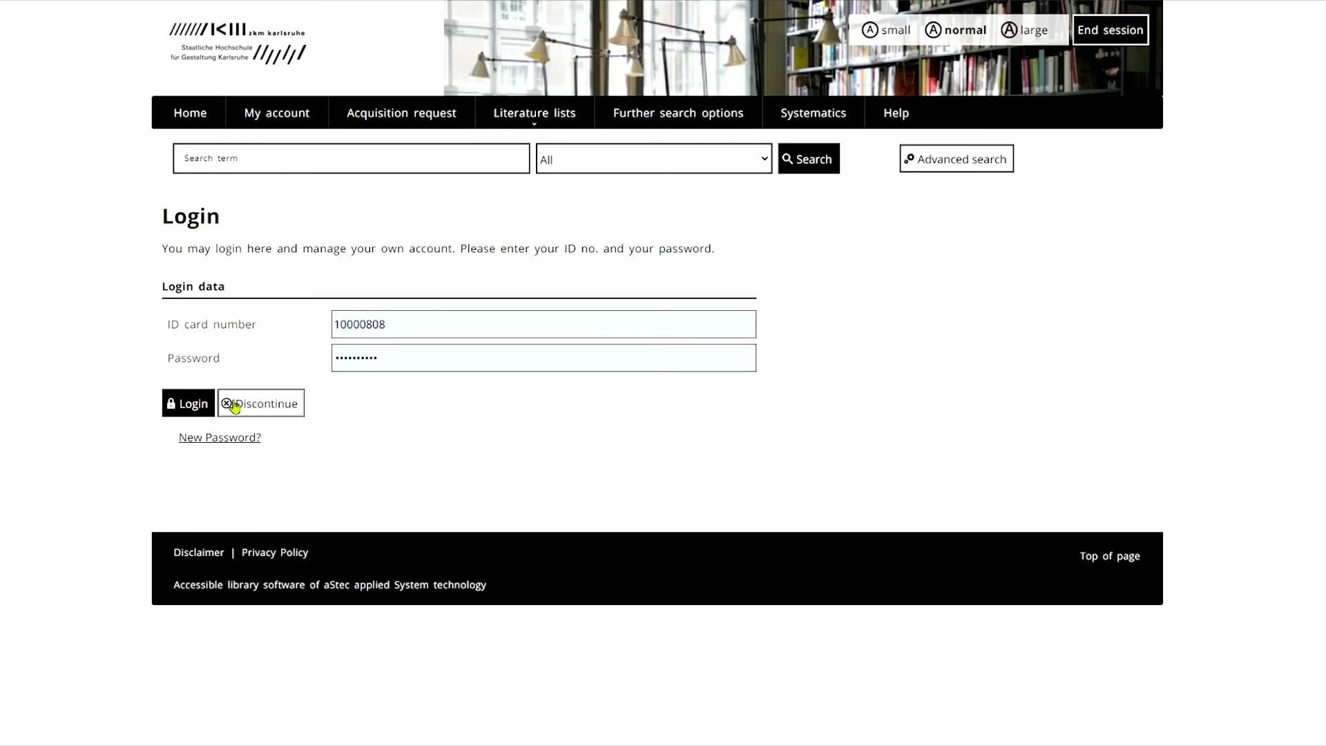
pyautogui.click(196, 408)
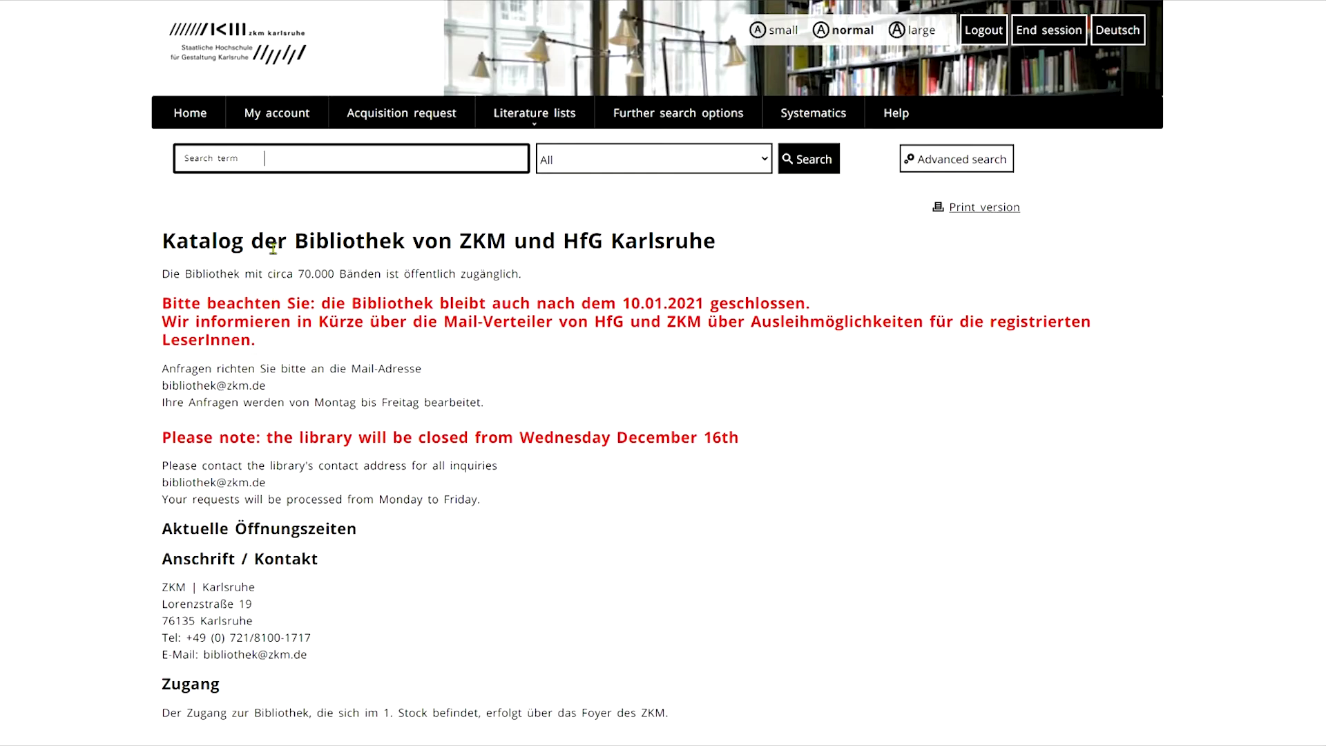
# - Open the personal account overview and display the holds that can be viewed or deleted
pyautogui.click(305, 121)
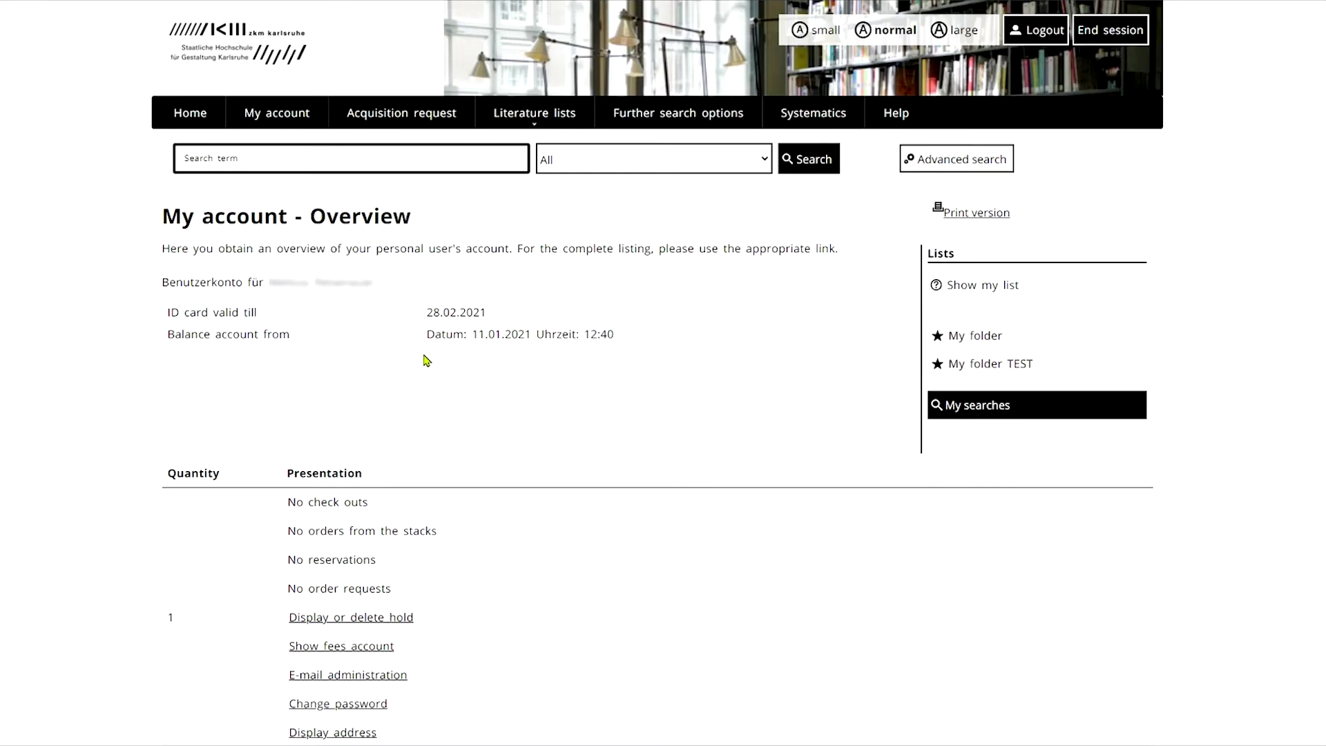
pyautogui.scroll(-3, 490, 387)
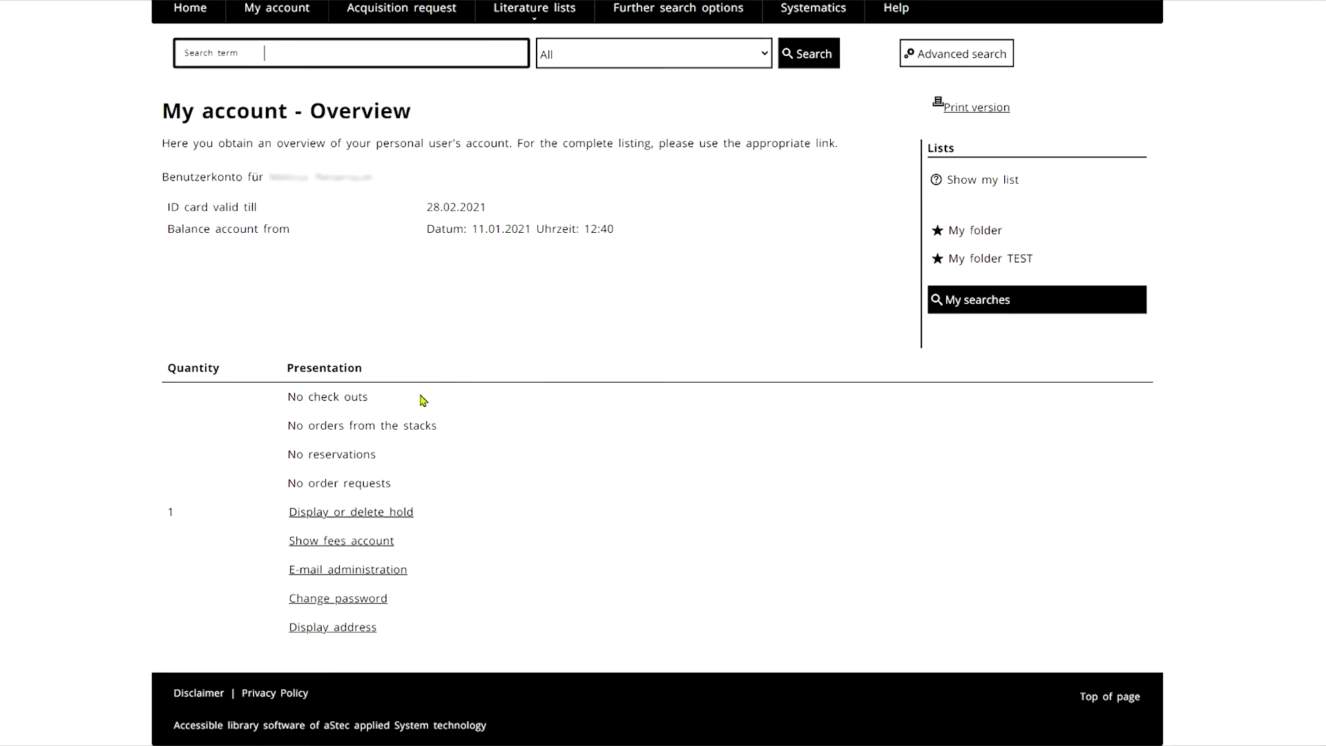
pyautogui.click(347, 515)
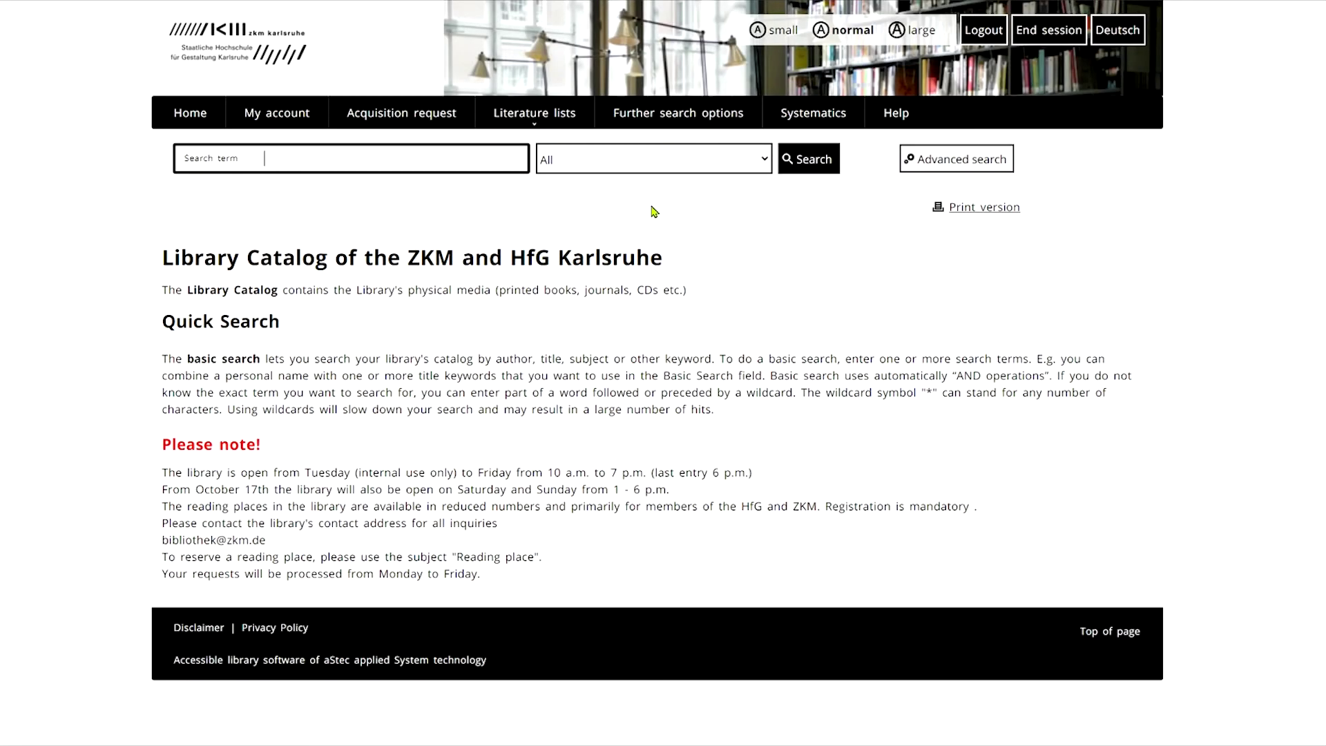
# - Open the Learning Libraries list under Design / Produktdesign in the semester attendant lists and browse its titles
pyautogui.moveTo(554, 127)
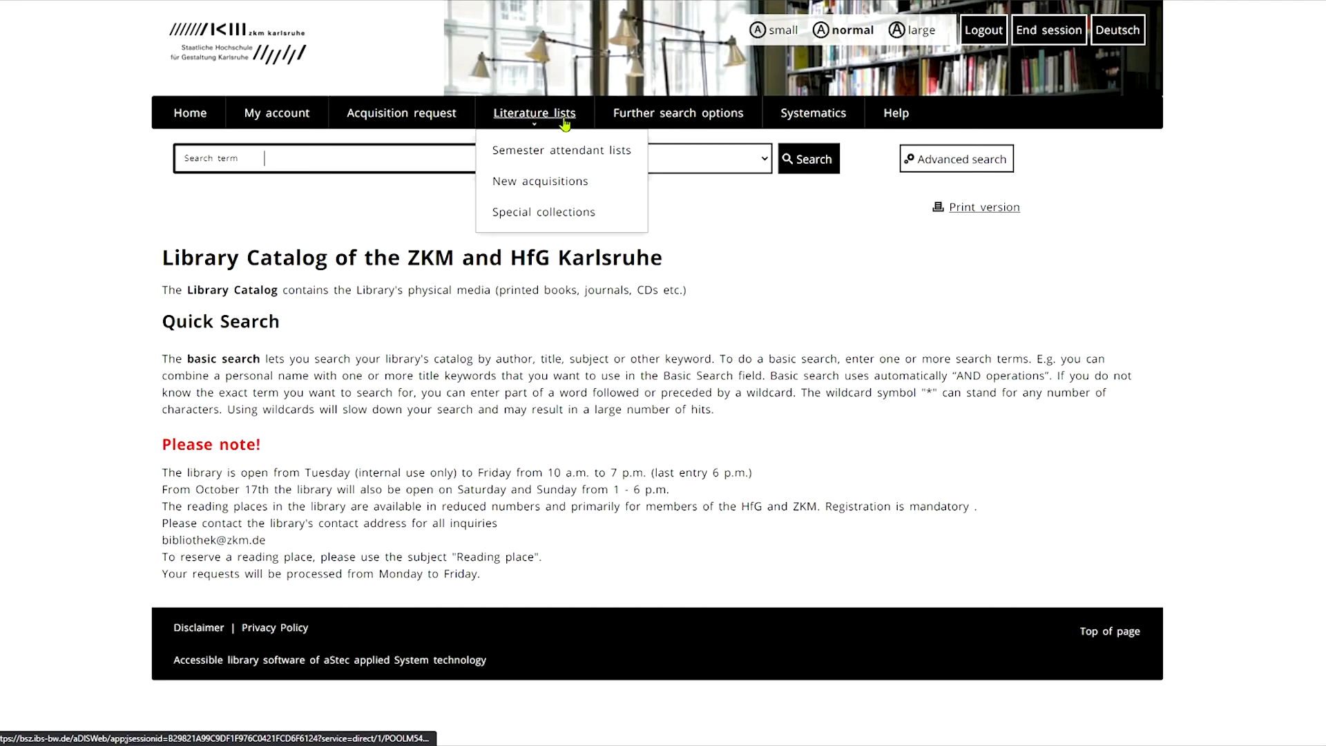
pyautogui.click(632, 152)
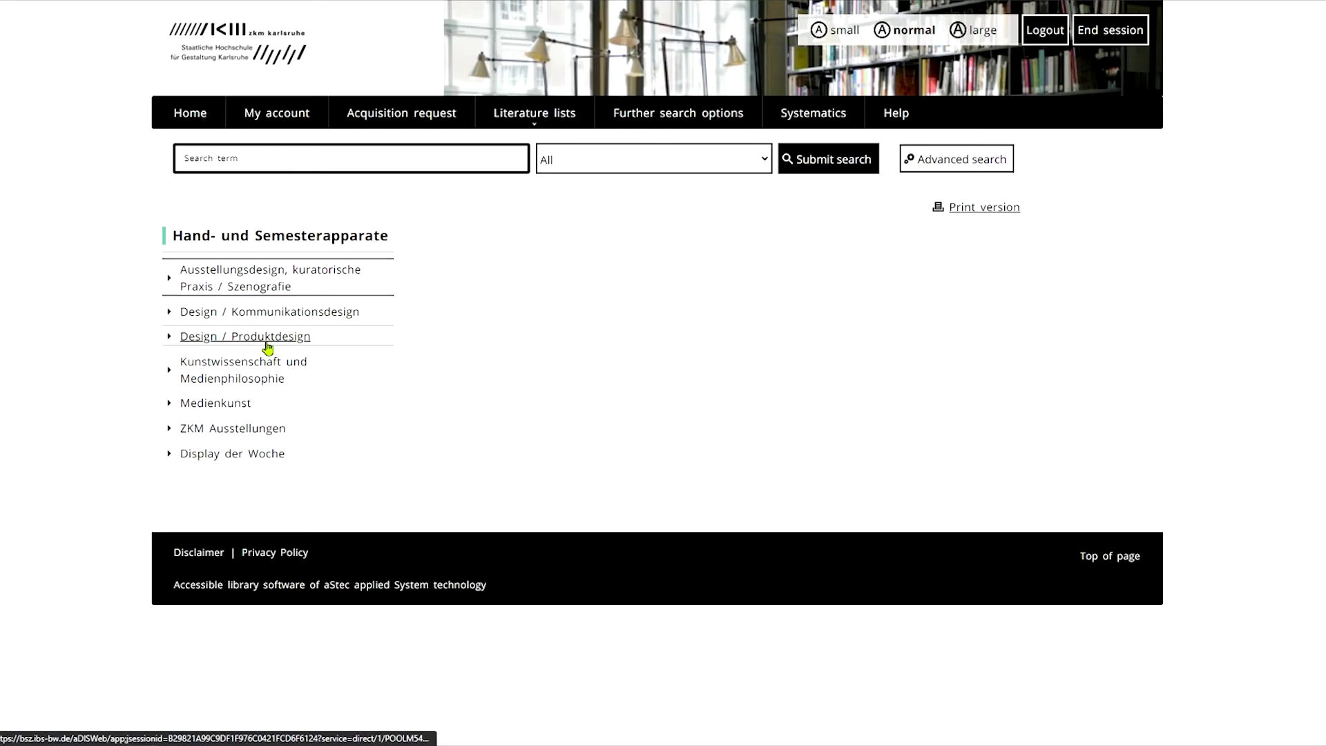
pyautogui.click(211, 338)
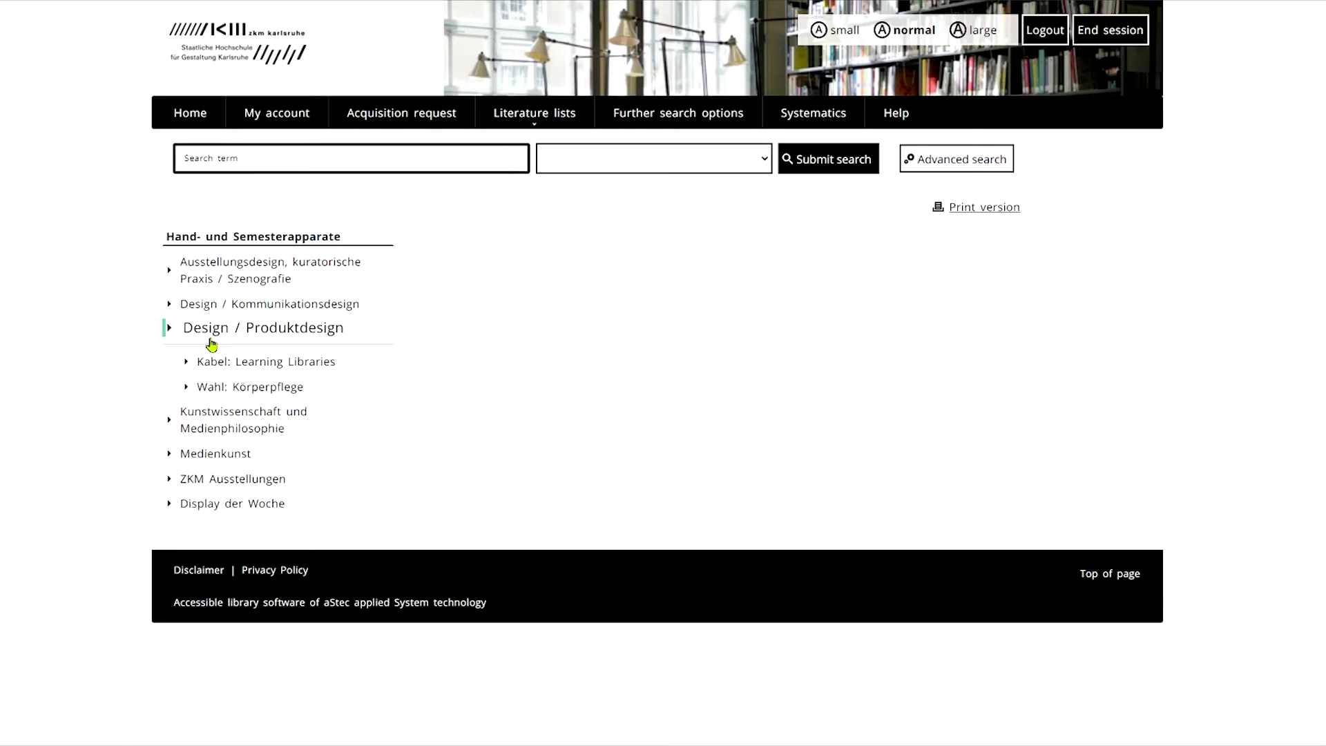
pyautogui.click(352, 364)
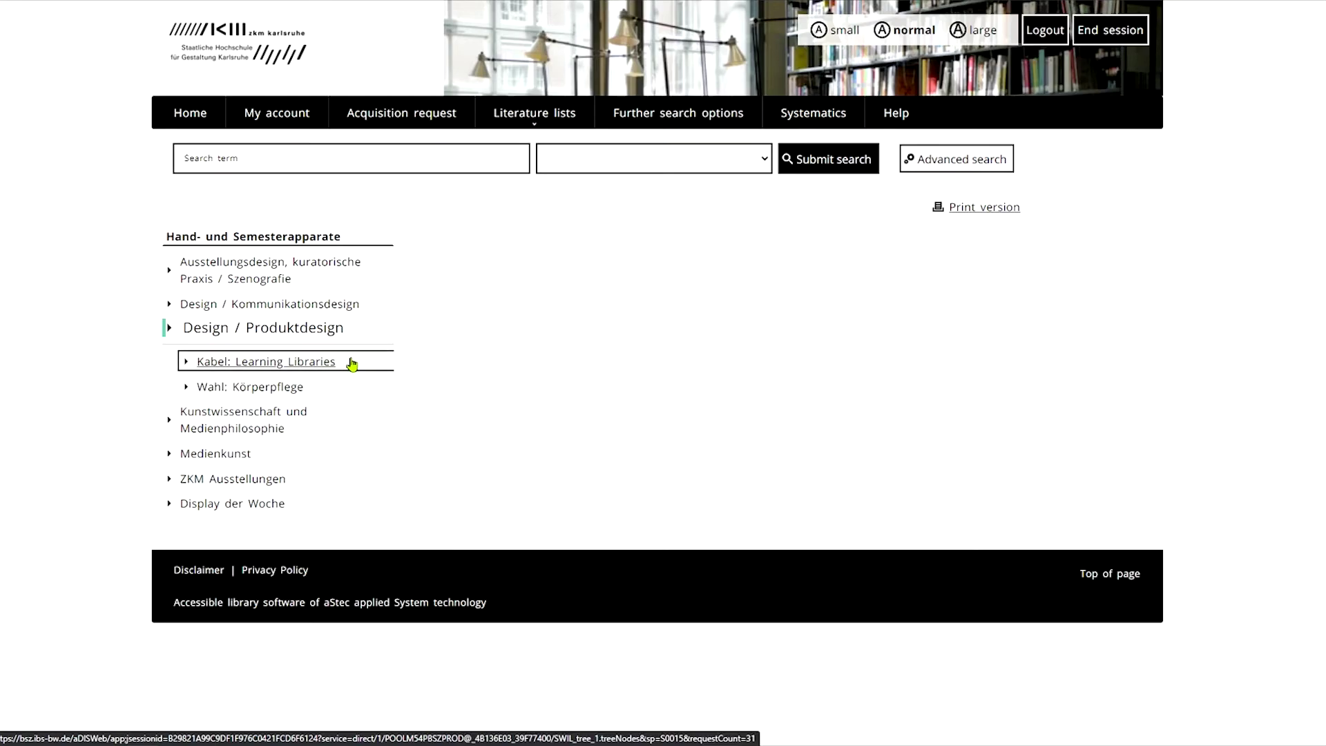
pyautogui.scroll(-1, 127, 351)
pyautogui.scroll(-5, 128, 351)
pyautogui.scroll(6, 127, 351)
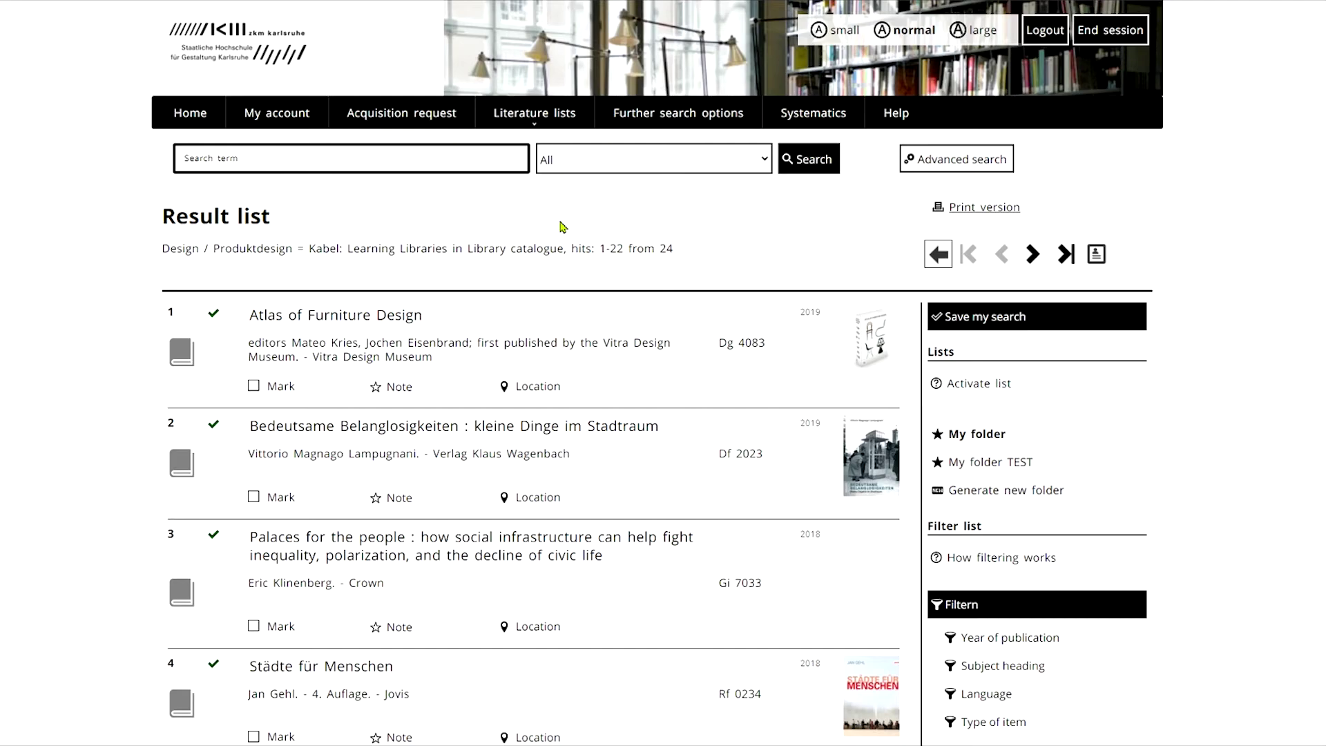
# - Open the Design category of the new acquisitions lists and look through its titles
pyautogui.moveTo(546, 114)
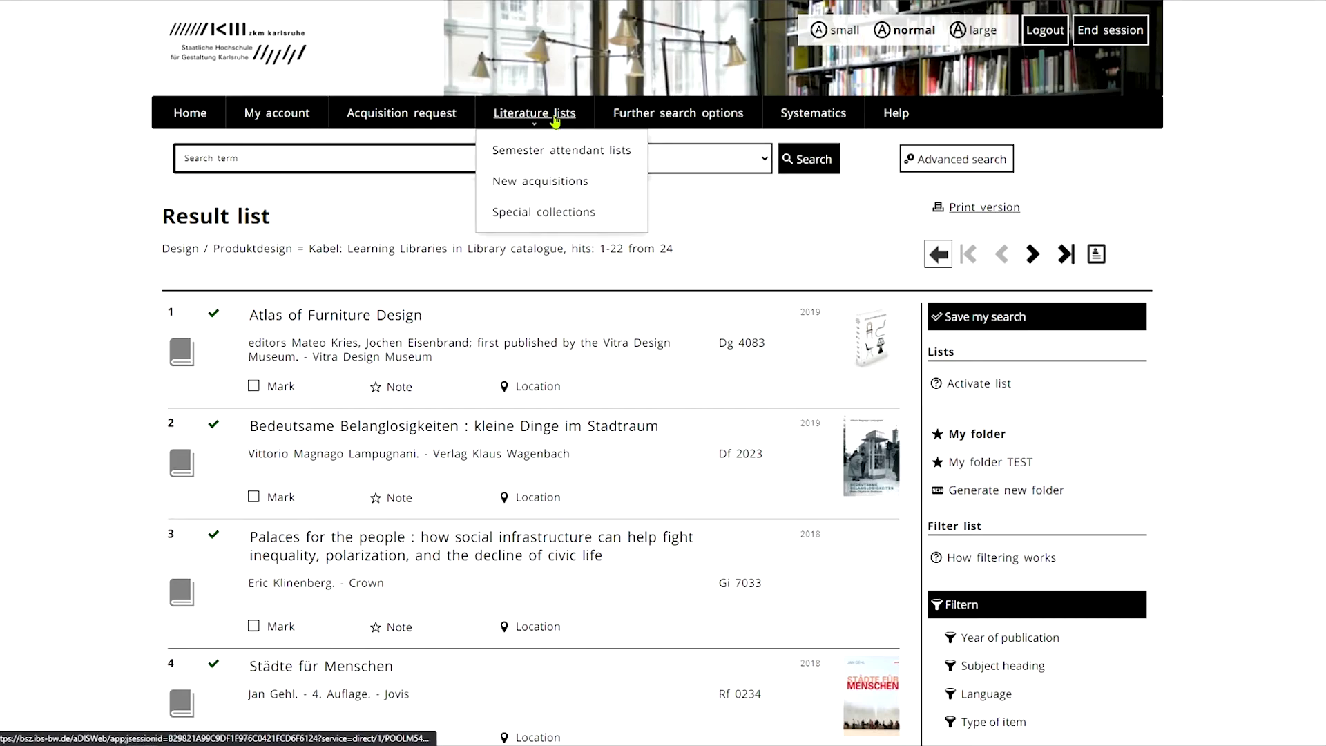
pyautogui.click(590, 183)
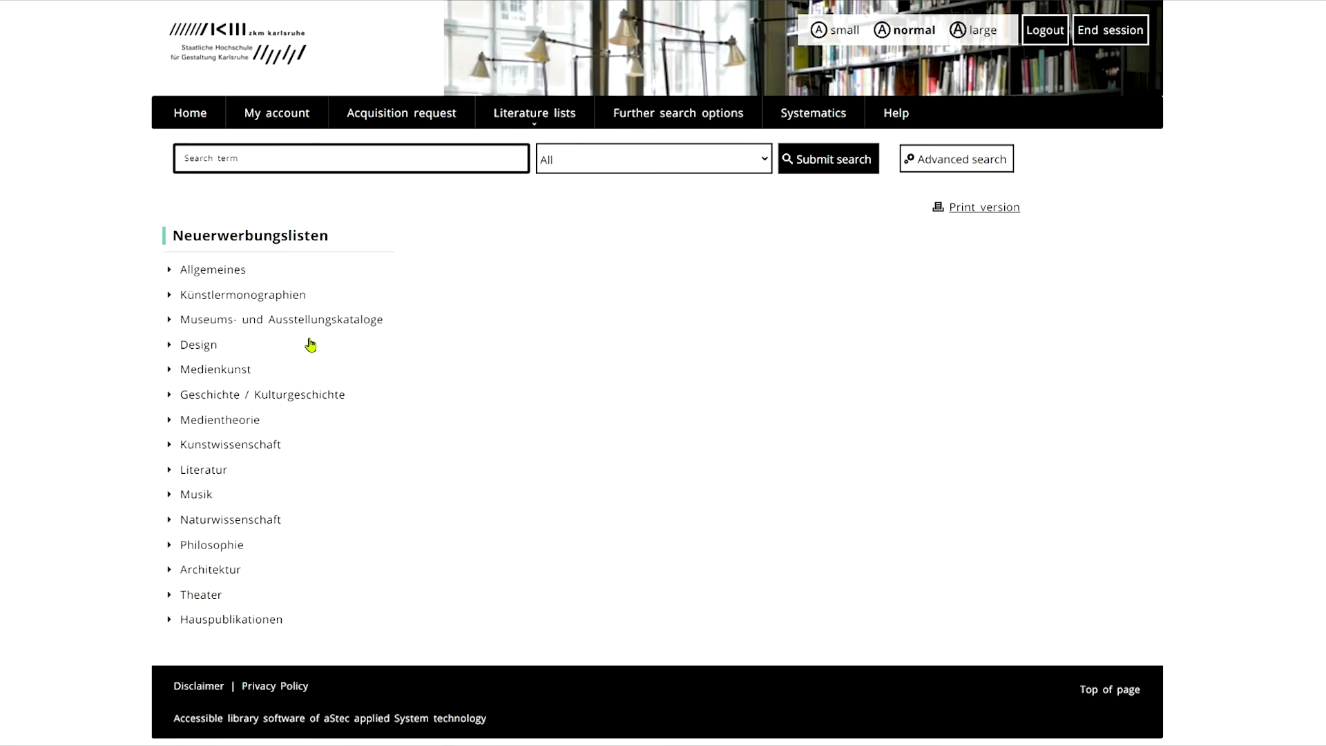
pyautogui.click(214, 344)
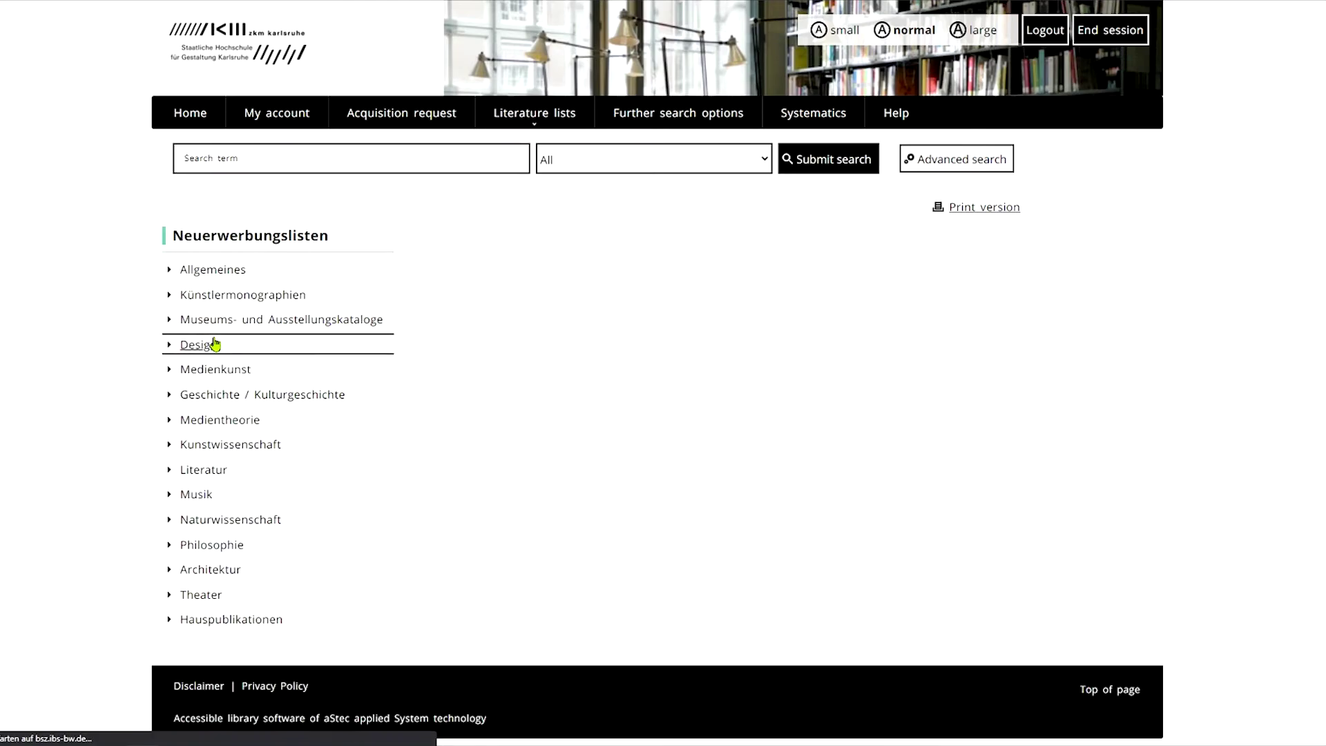
pyautogui.scroll(-4, 54, 311)
pyautogui.scroll(3, 58, 313)
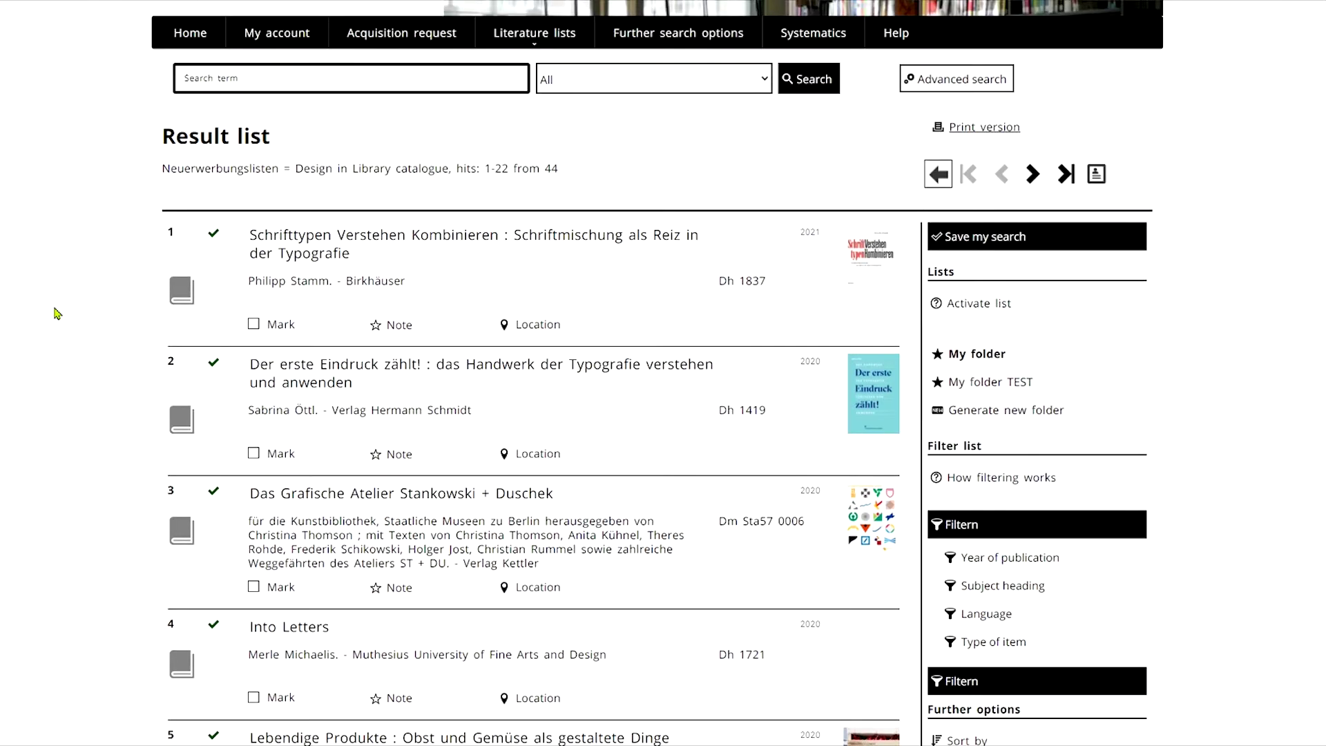
pyautogui.scroll(2, 58, 313)
# - Open the special collections literature list and look through the available archives and collections
pyautogui.moveTo(557, 115)
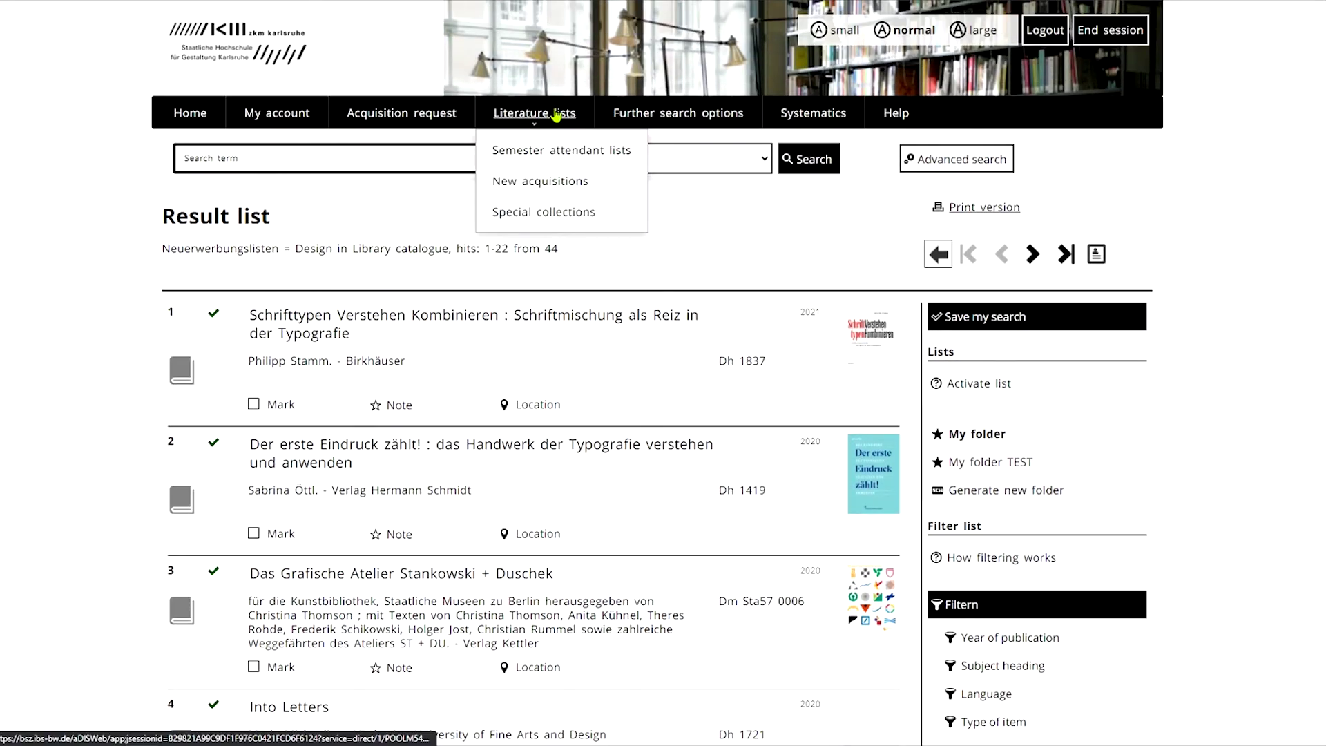
pyautogui.click(615, 214)
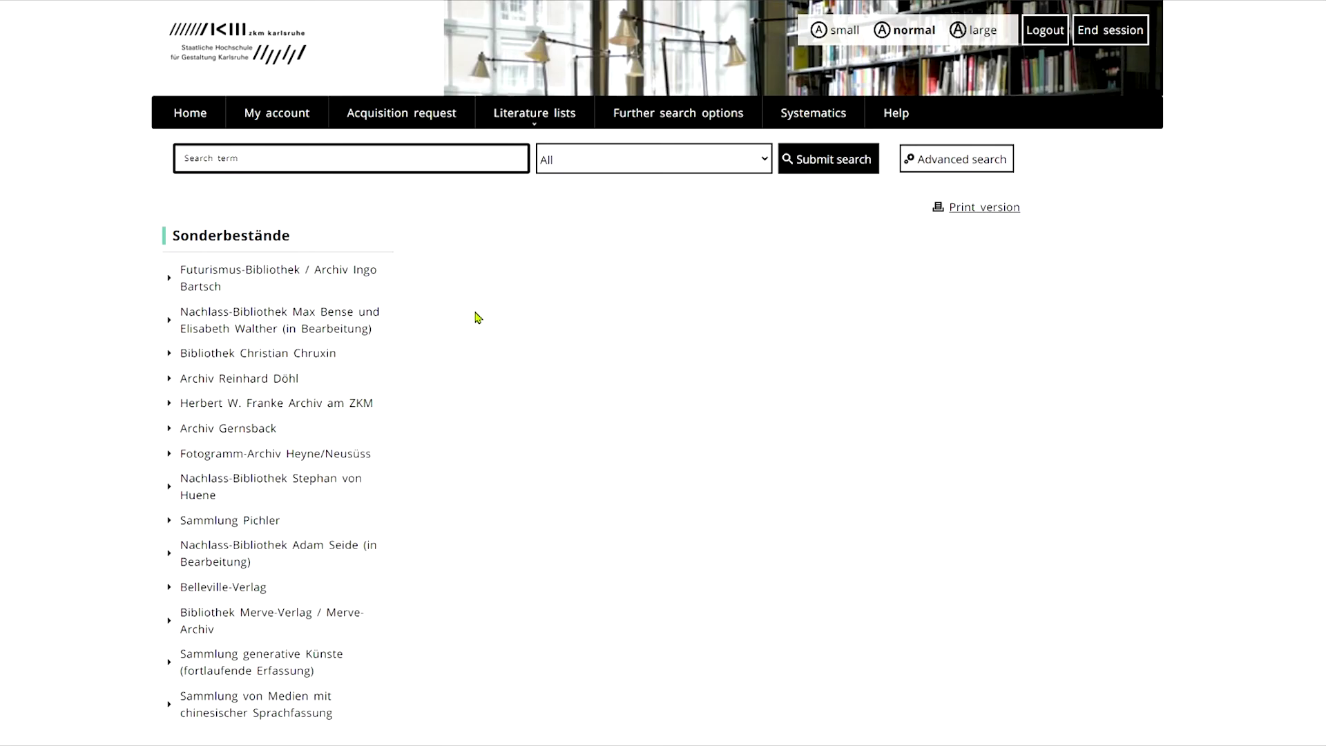
pyautogui.scroll(-1, 479, 317)
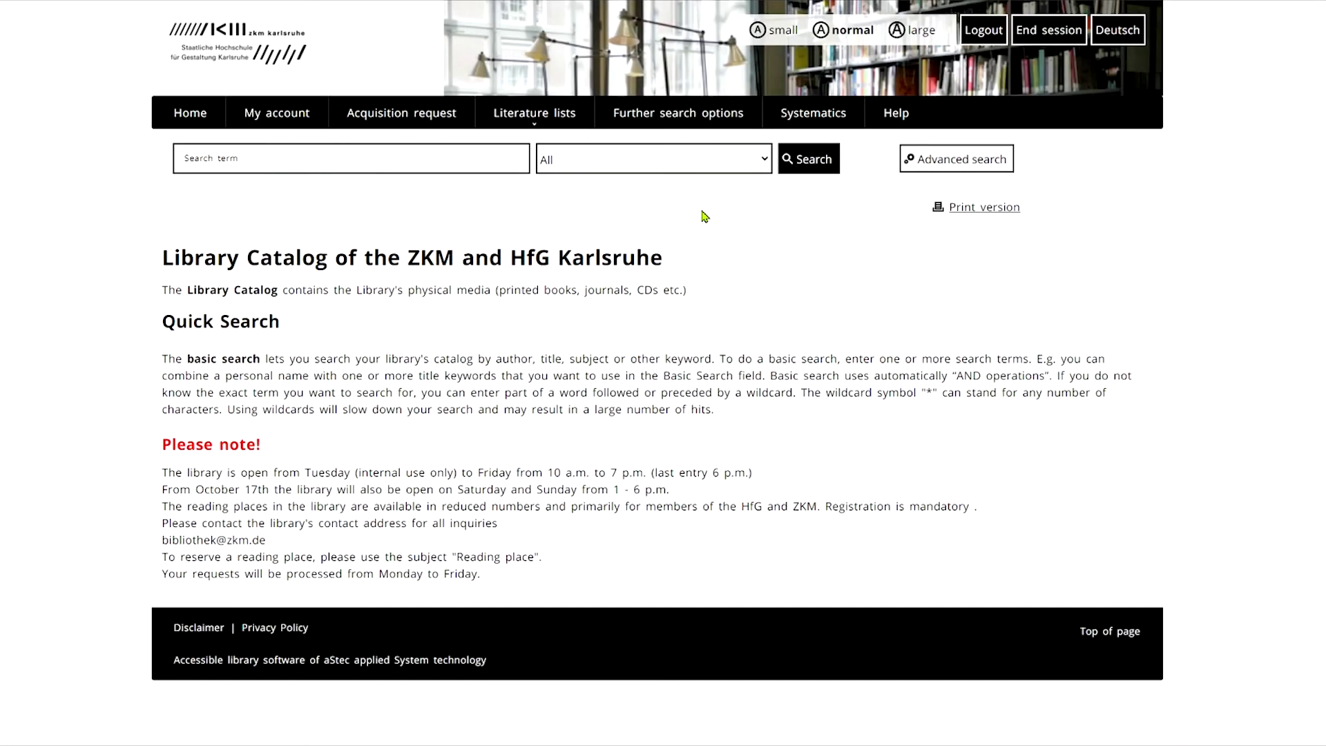
# - Open the further search options and look through the linked catalogues, search engines, portals, databases, journals and bookseller catalogues
pyautogui.click(751, 120)
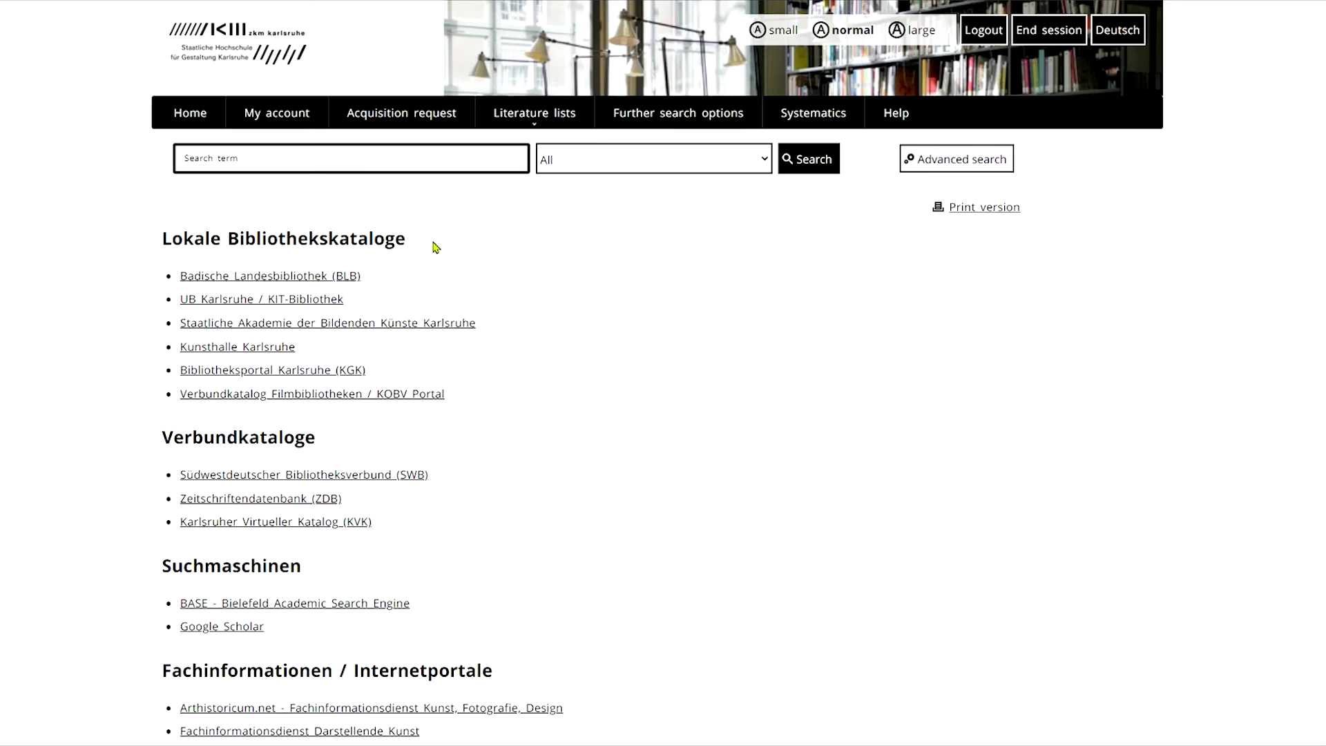
pyautogui.scroll(-2, 518, 373)
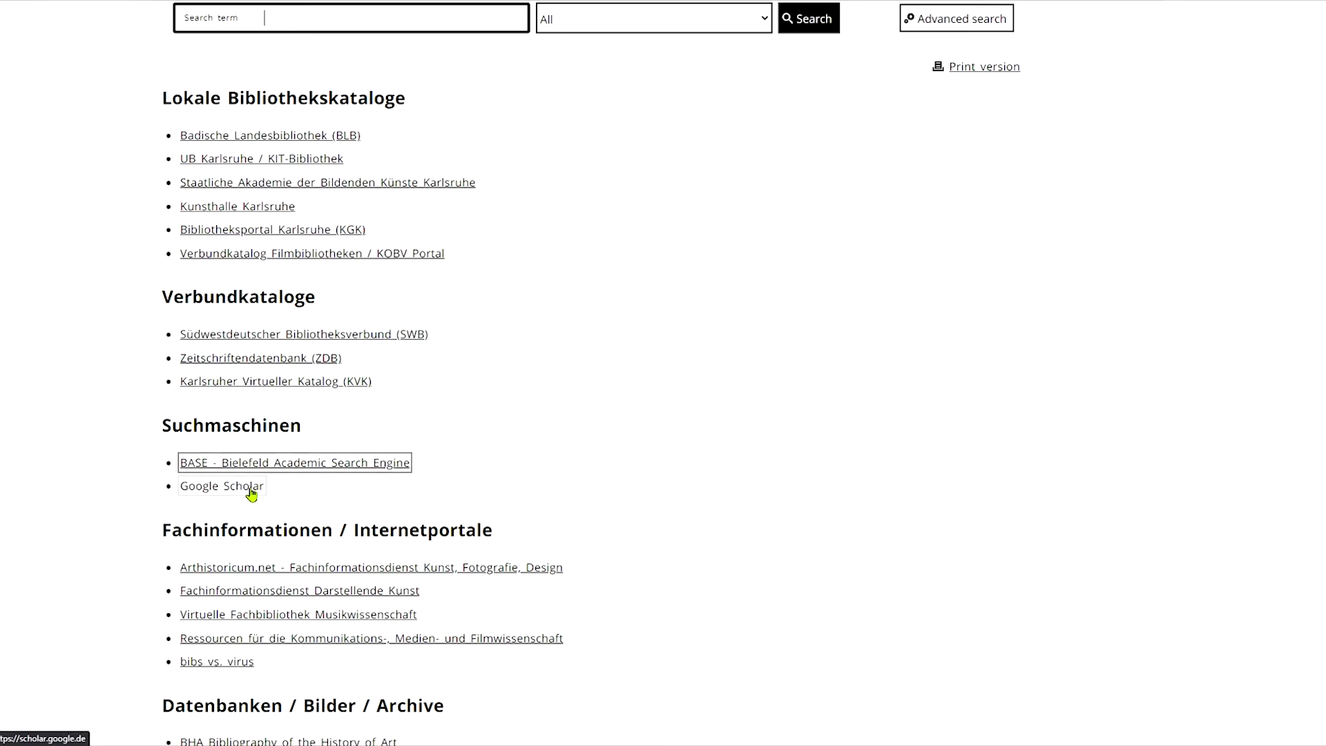
pyautogui.scroll(-4, 615, 415)
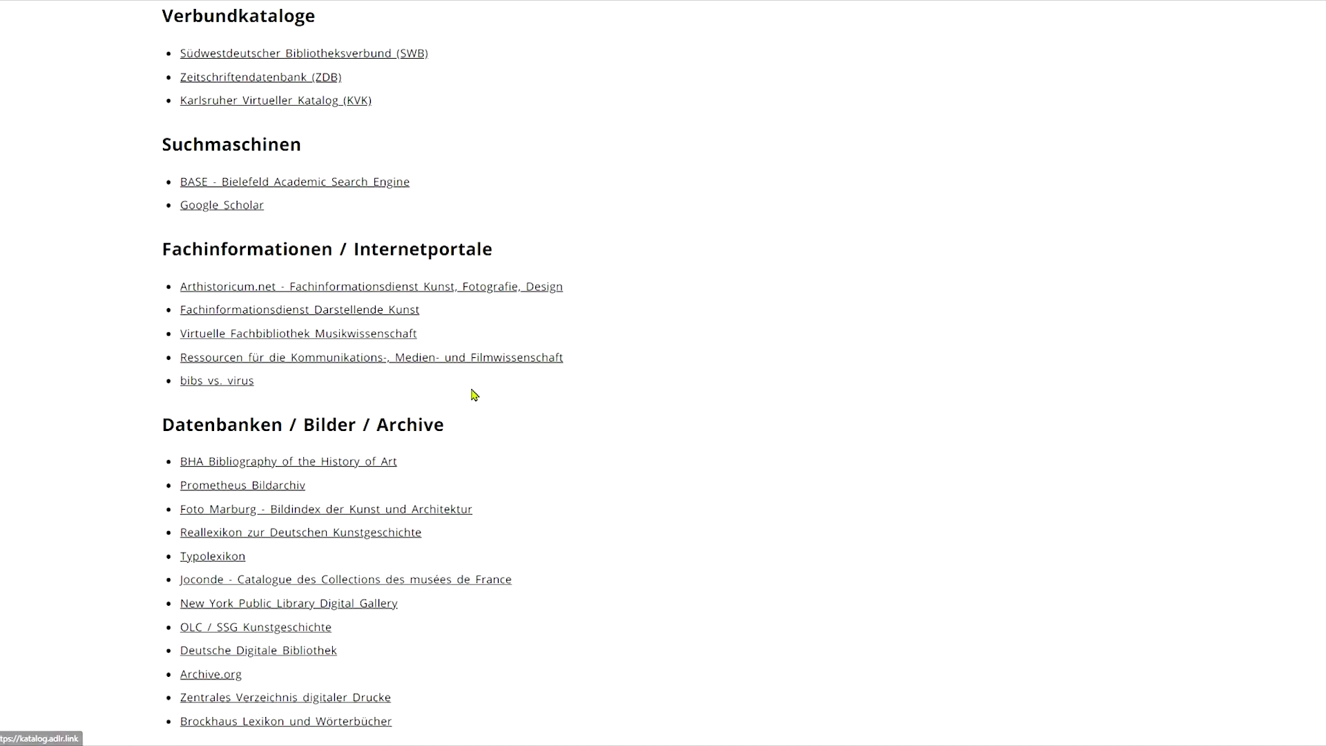
pyautogui.scroll(-3, 473, 393)
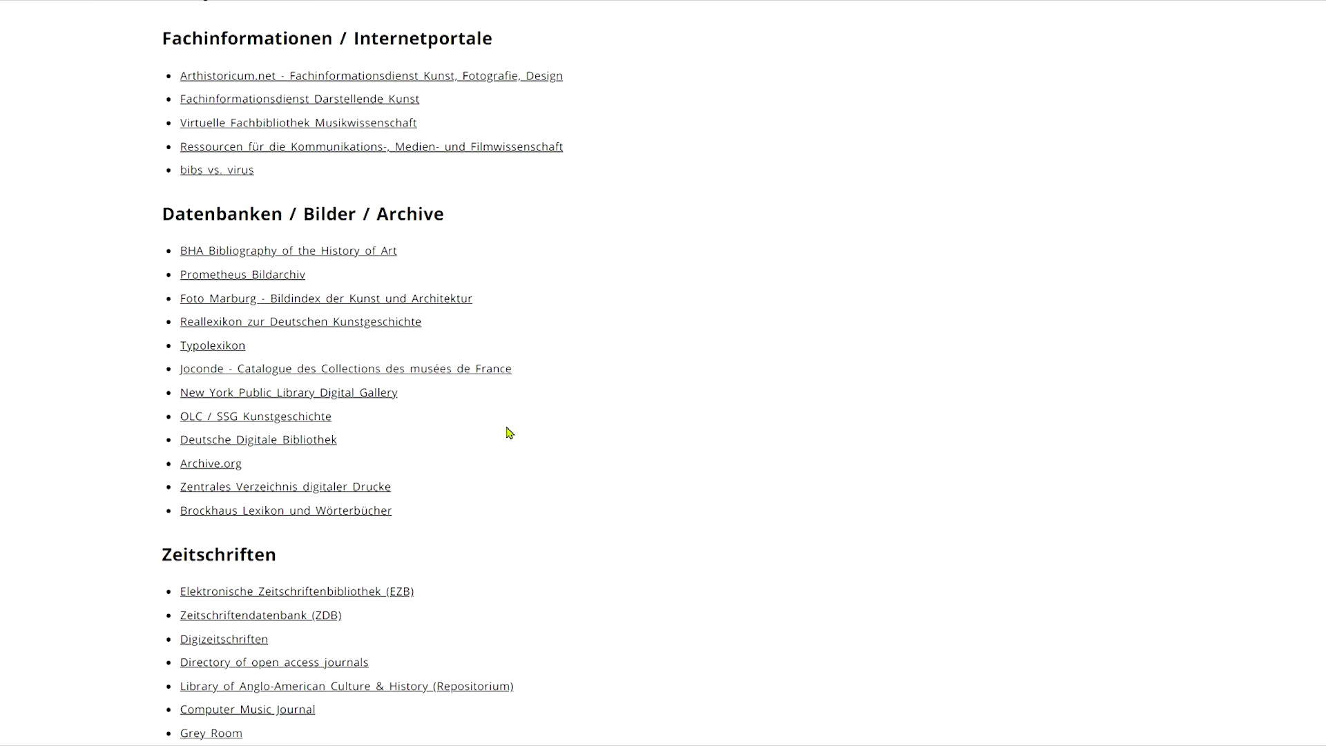
pyautogui.scroll(-6, 507, 434)
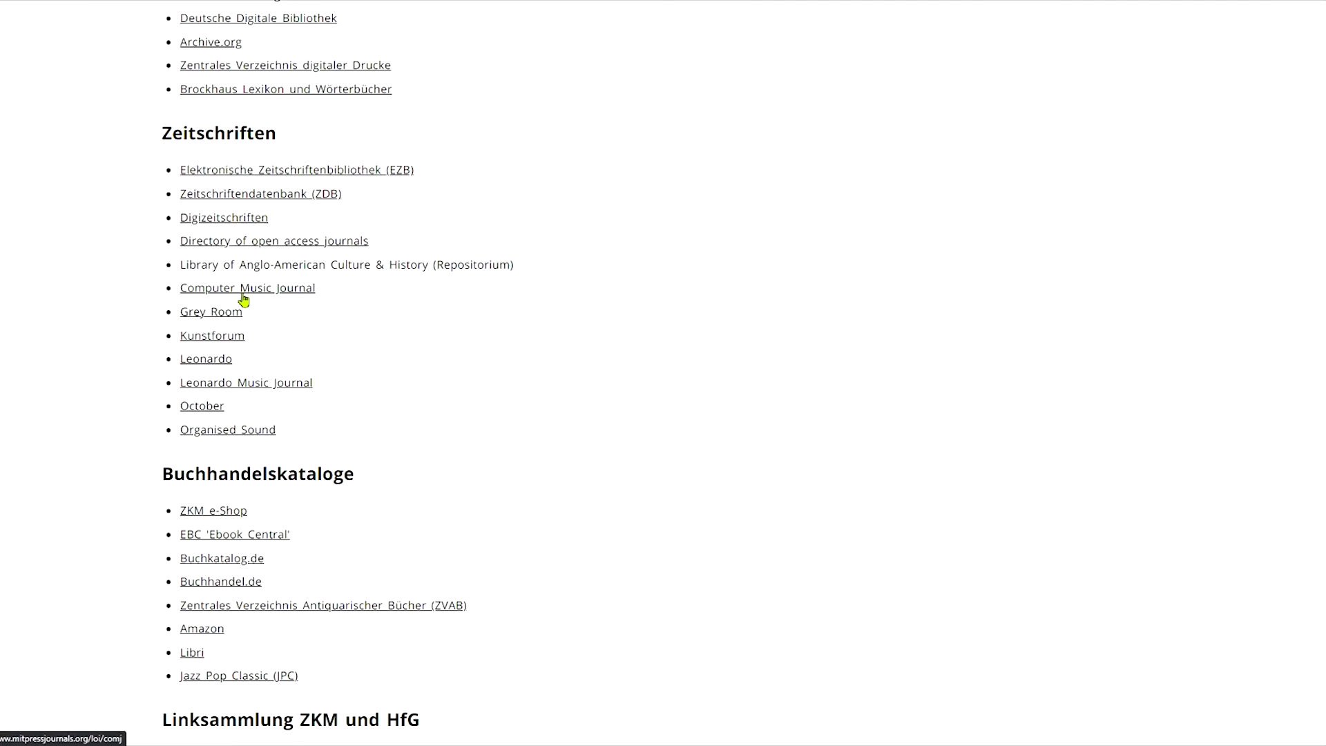
pyautogui.scroll(-3, 463, 361)
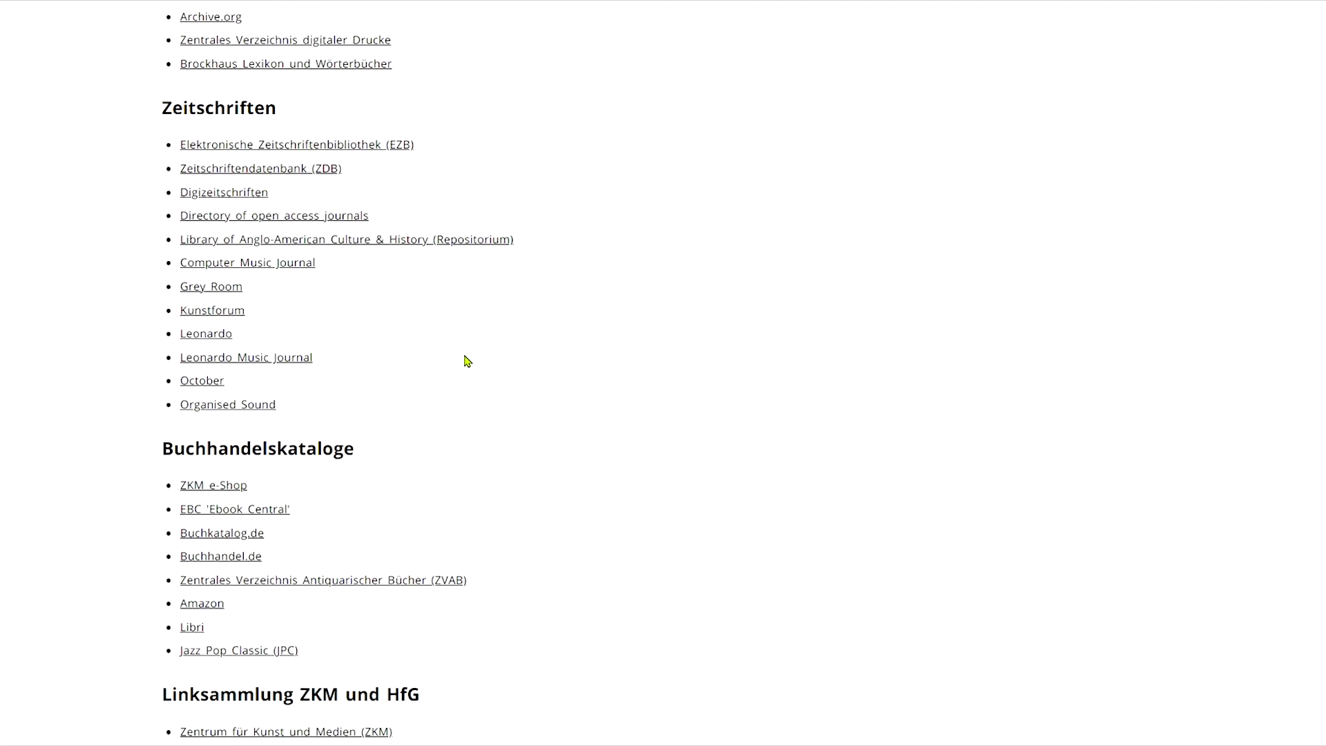